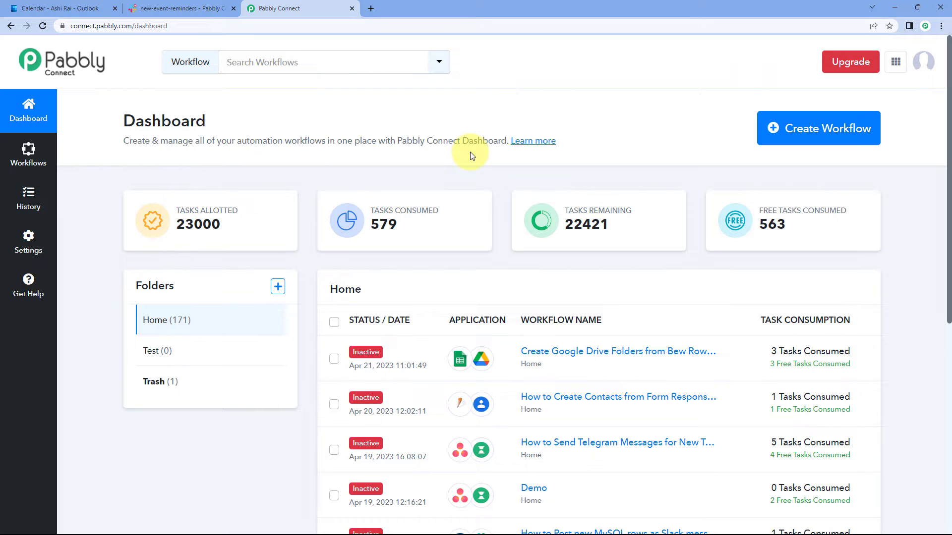
- Create a new workflow named "Microsoft 365 Calendar to Slack"
left_click(838, 131)
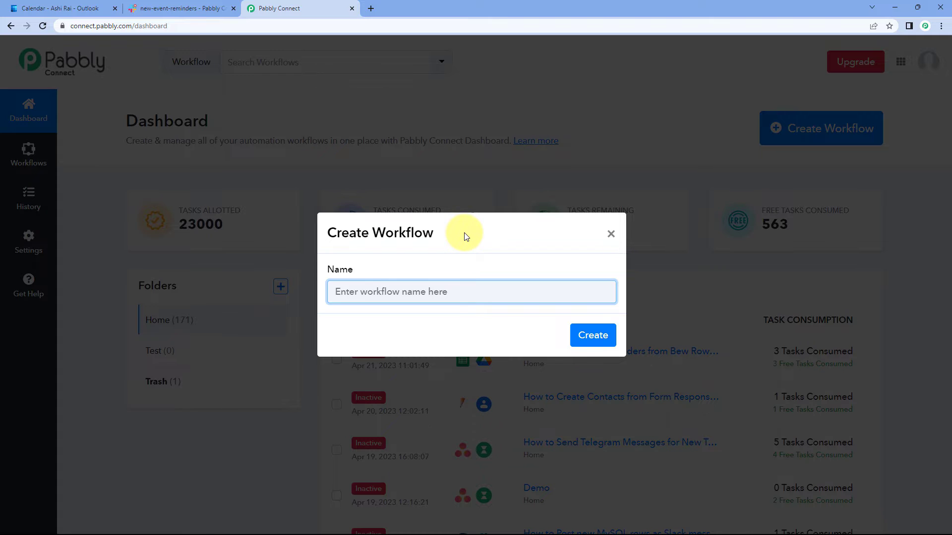
type("Microsoft 365 Cla")
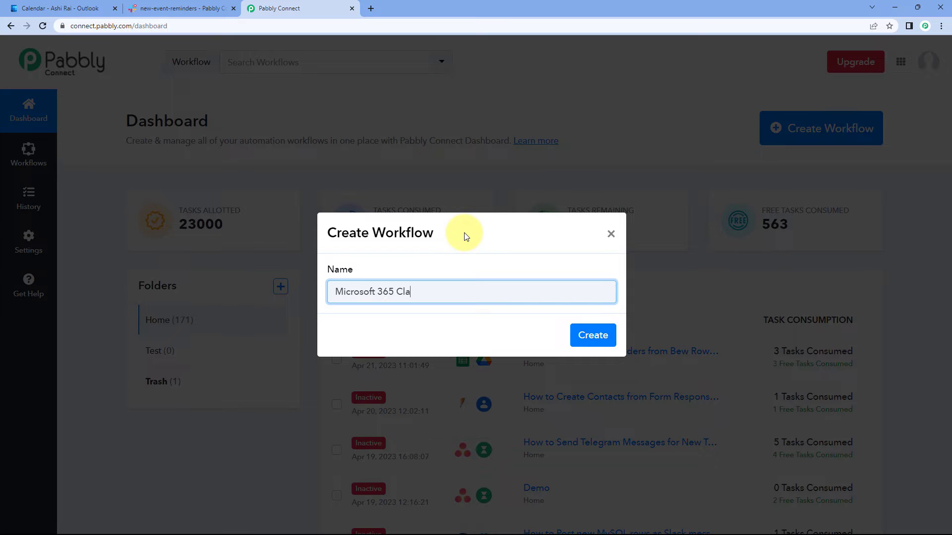
key("BackSpace")
key("BackSpace")
type("alendar to Slack")
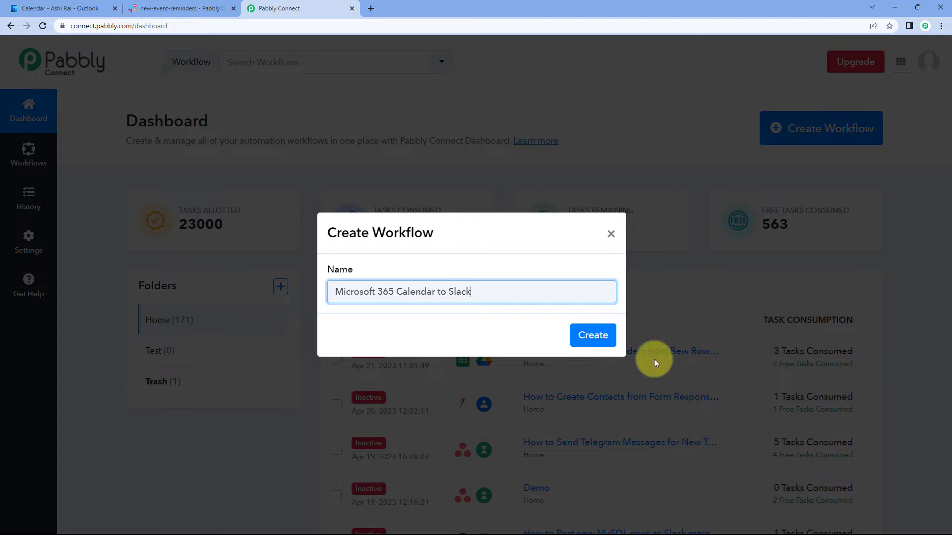
left_click(587, 335)
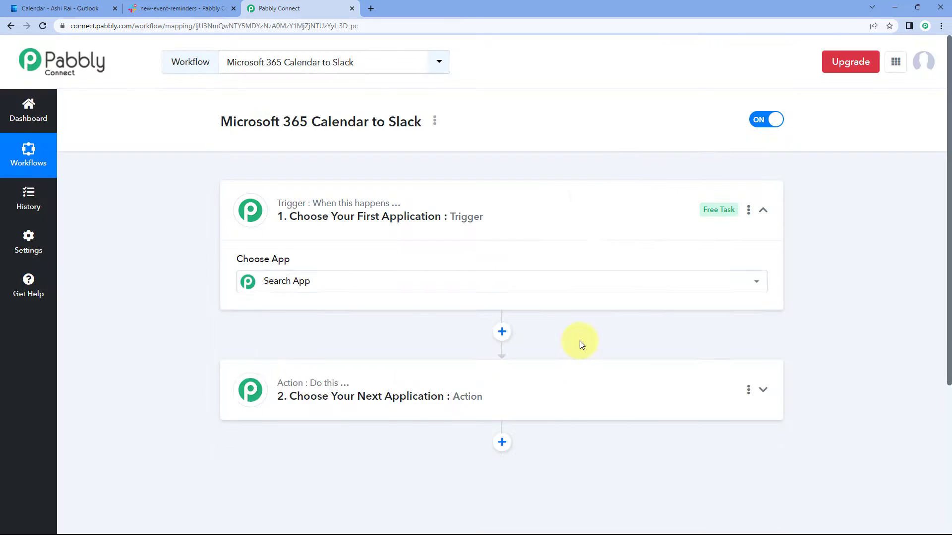
- Collapse the trigger to review the workflow's trigger and action steps, and reopen the trigger's app selection
left_click(506, 206)
scroll(464, 147, "down", 1)
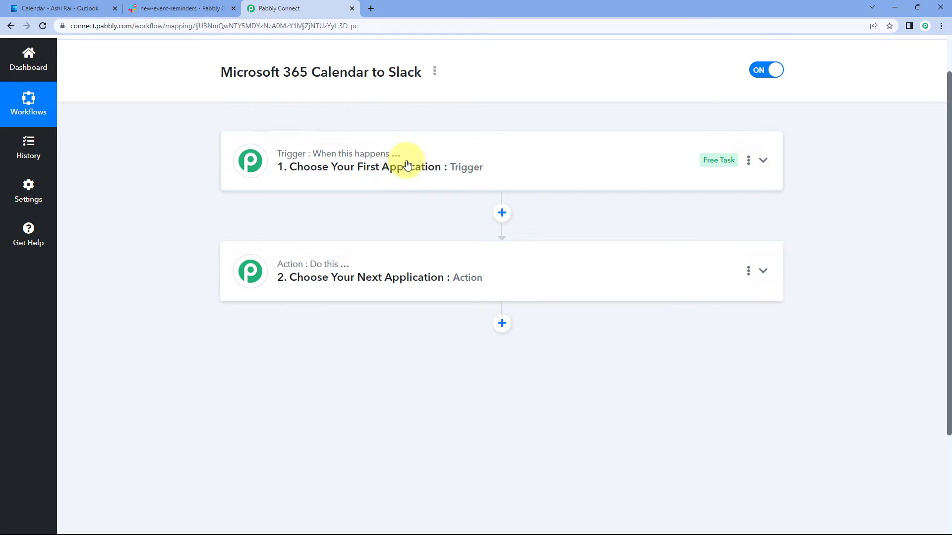
mouse_move(285, 276)
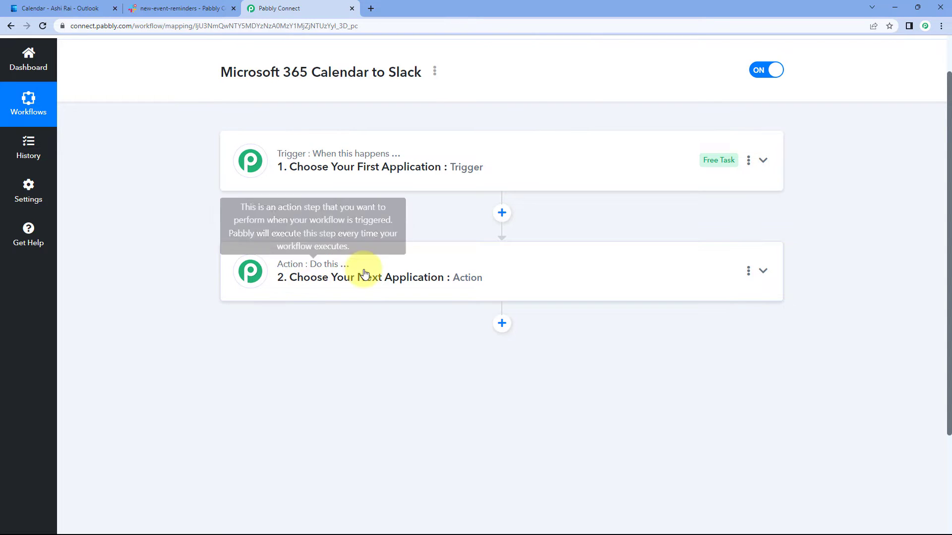
left_click(498, 159)
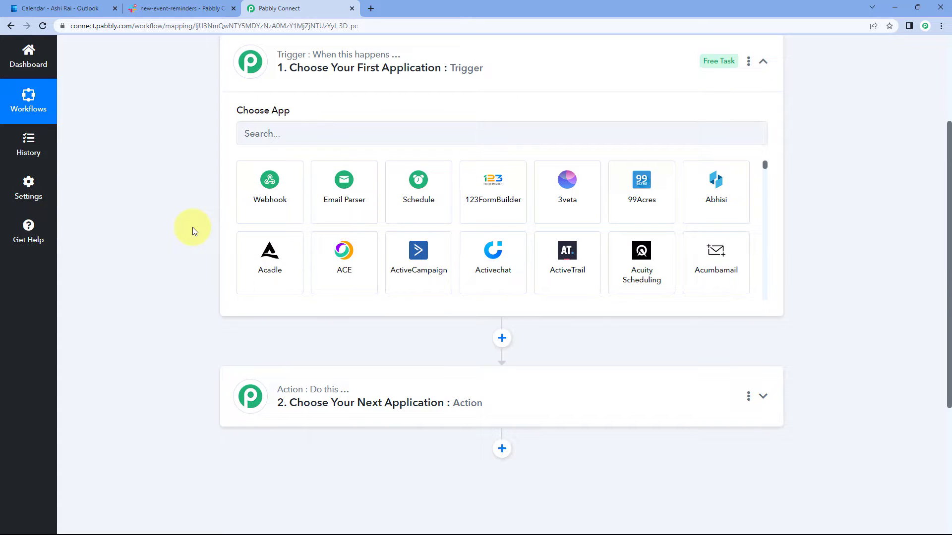
- Look over the Outlook calendar and the Slack new-event-reminders channel, and return to Pabbly Connect
left_click(100, 9)
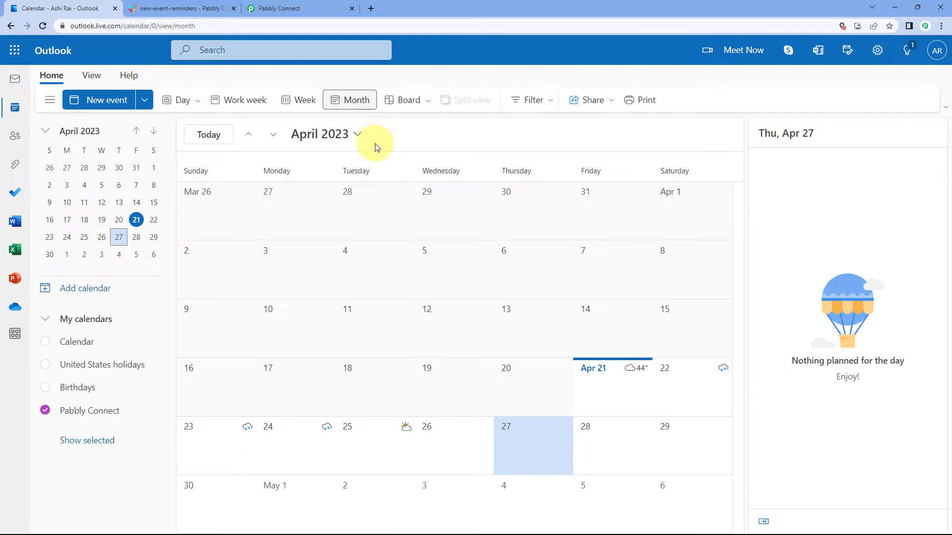
left_click(314, 7)
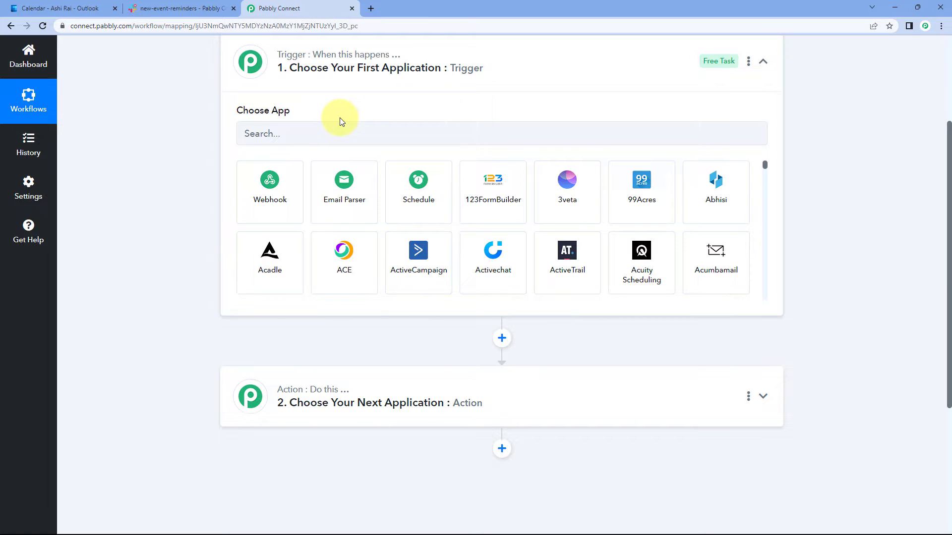
left_click(64, 9)
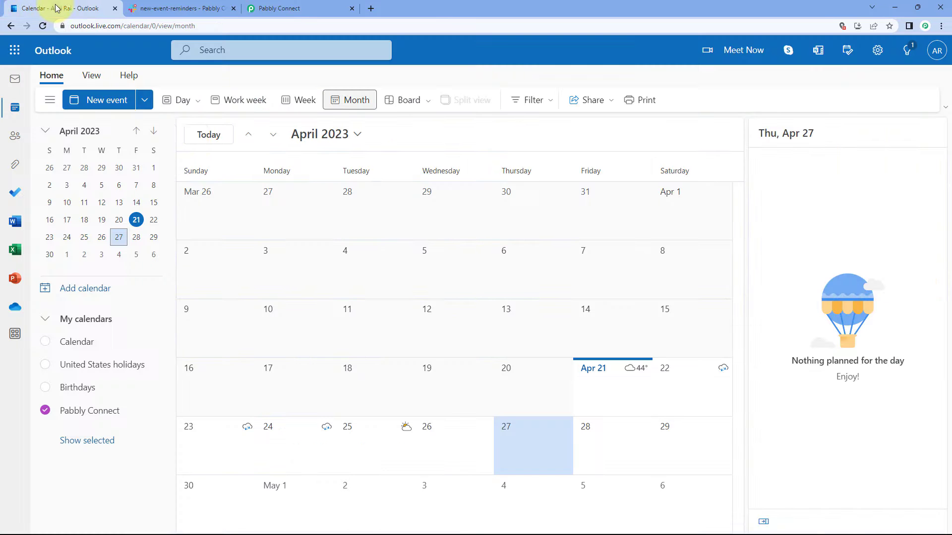
left_click(610, 388)
left_click(287, 8)
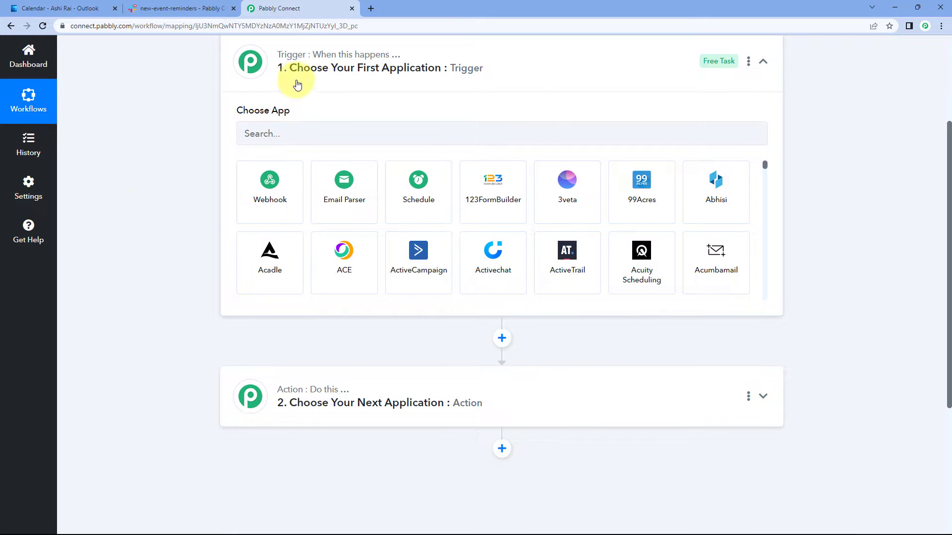
scroll(194, 163, "down", 2)
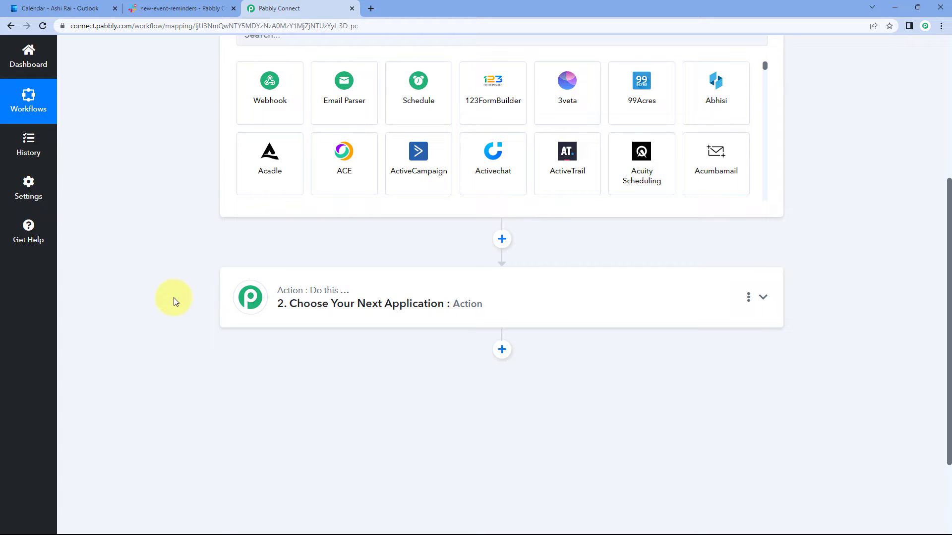
left_click(195, 8)
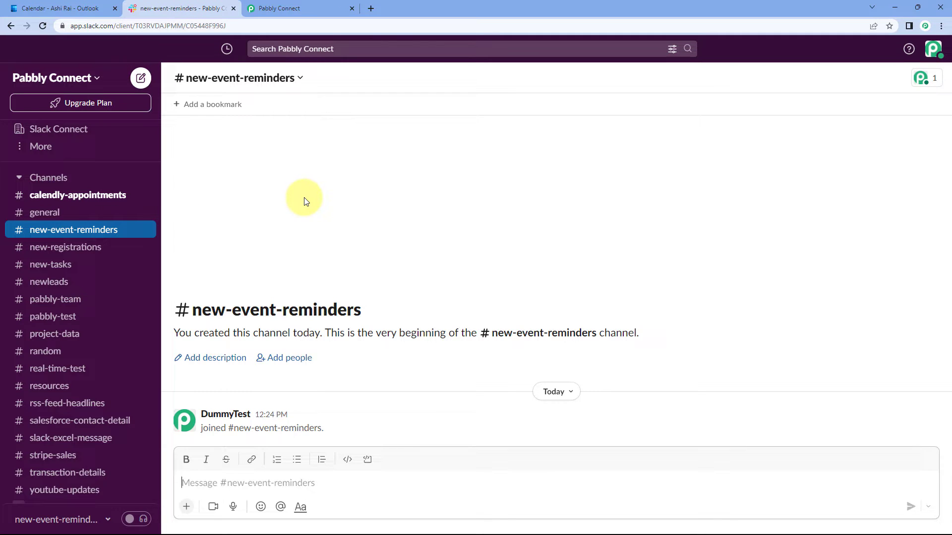
left_click(302, 5)
- Set the trigger app to Microsoft Office 365 and the trigger event to New Calendar Event
scroll(186, 139, "up", 2)
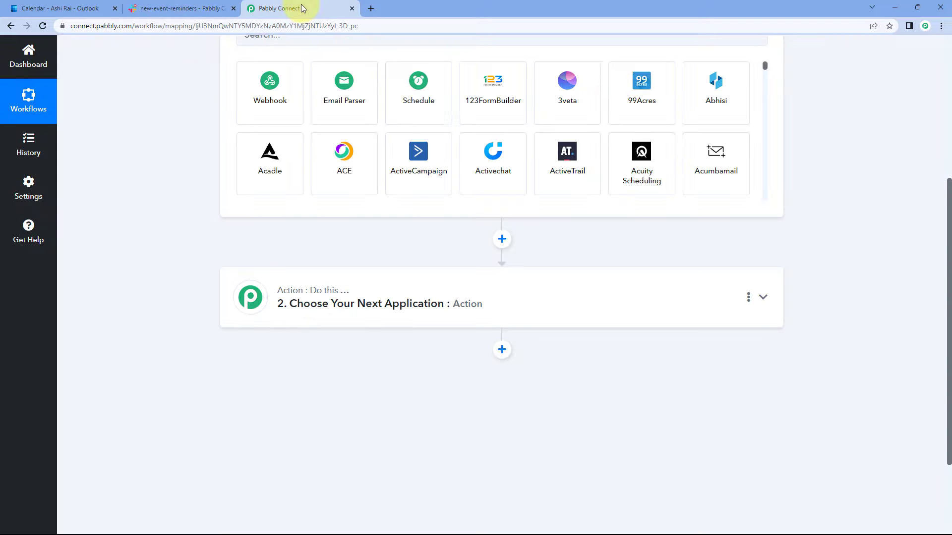
left_click(271, 134)
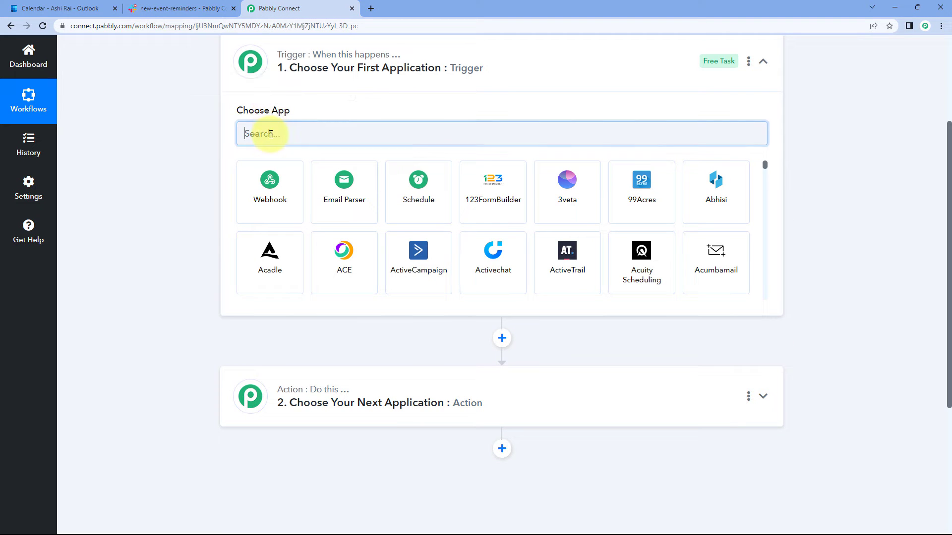
type("Micr")
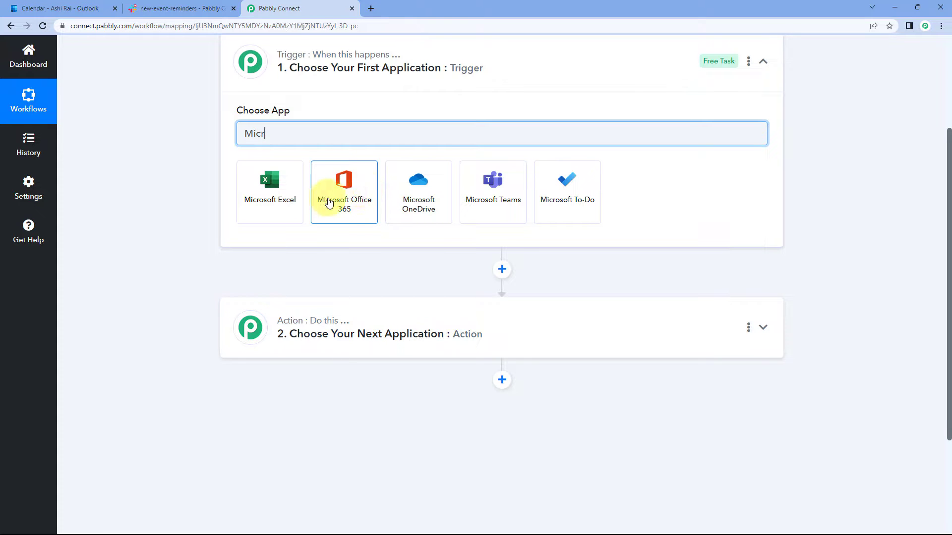
left_click(355, 188)
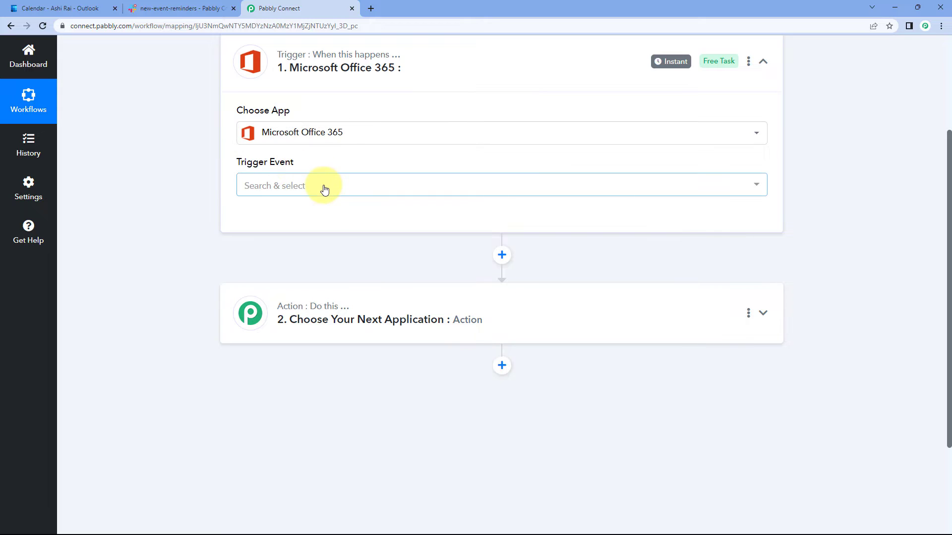
left_click(320, 186)
scroll(209, 198, "down", 1)
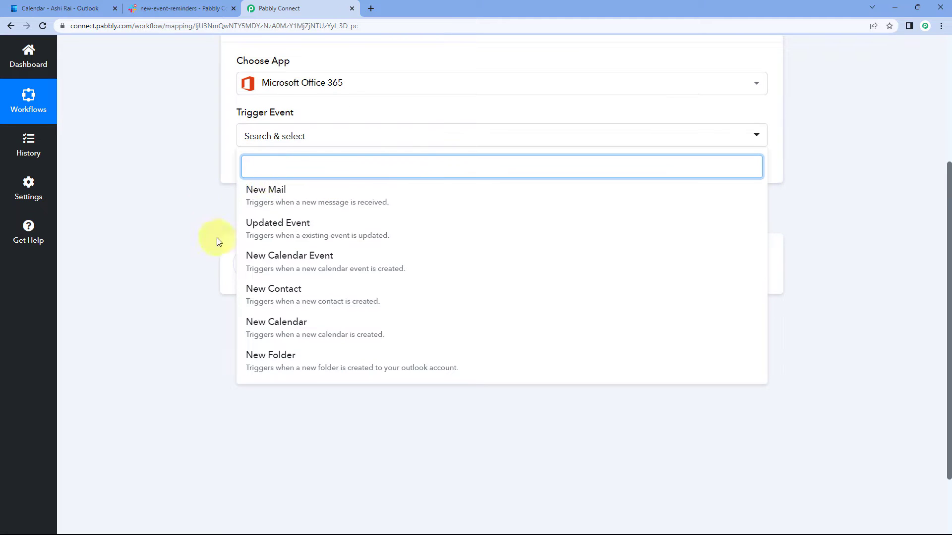
left_click(320, 263)
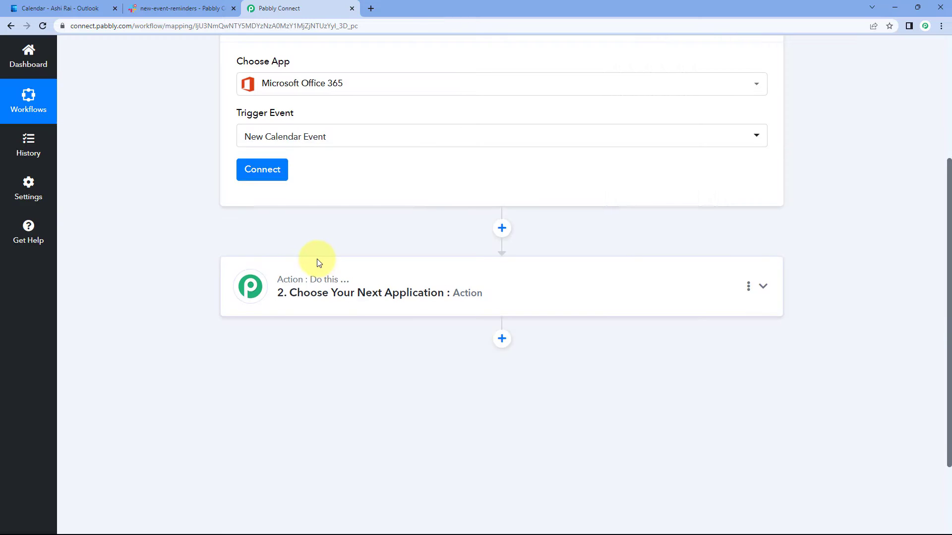
- Add a new Microsoft Office 365 connection for the trigger and authorize access with the personal Microsoft account
scroll(319, 260, "up", 1)
left_click(265, 227)
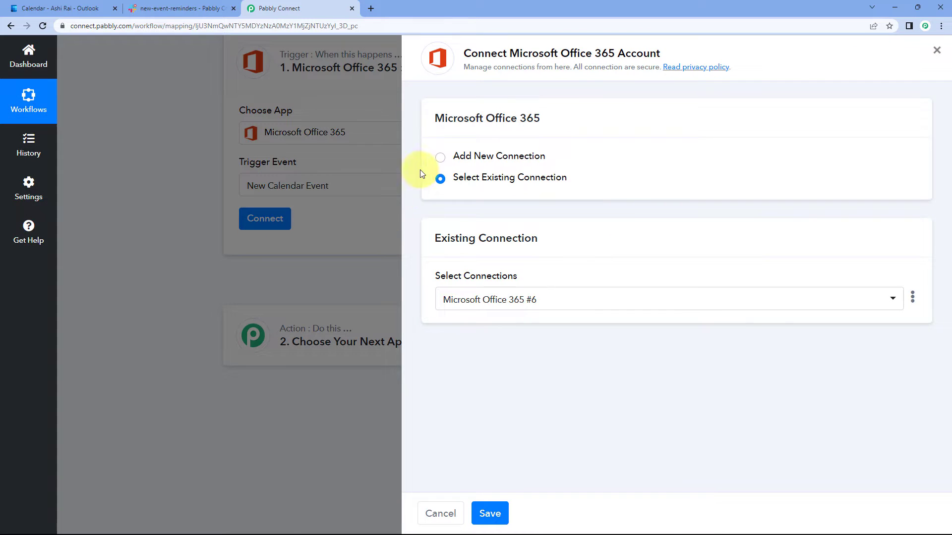
left_click(439, 158)
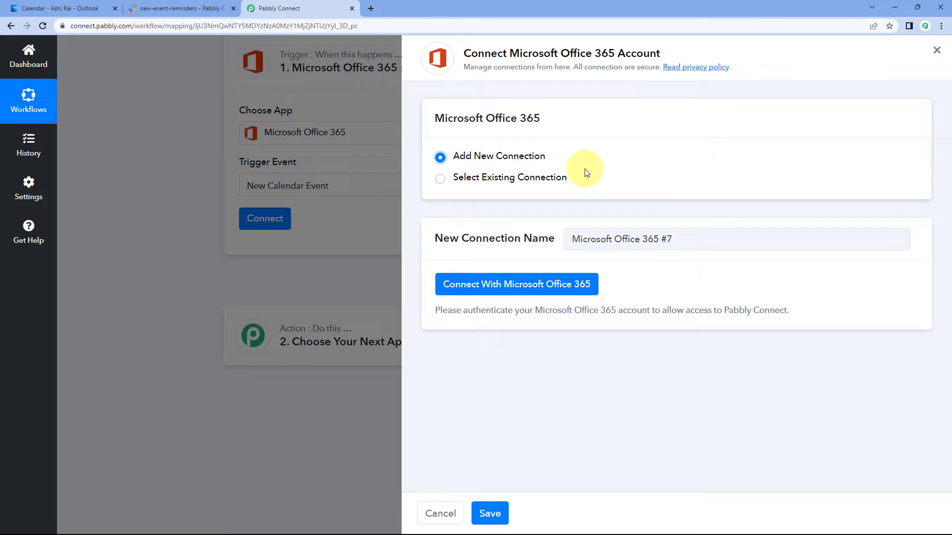
left_click(512, 286)
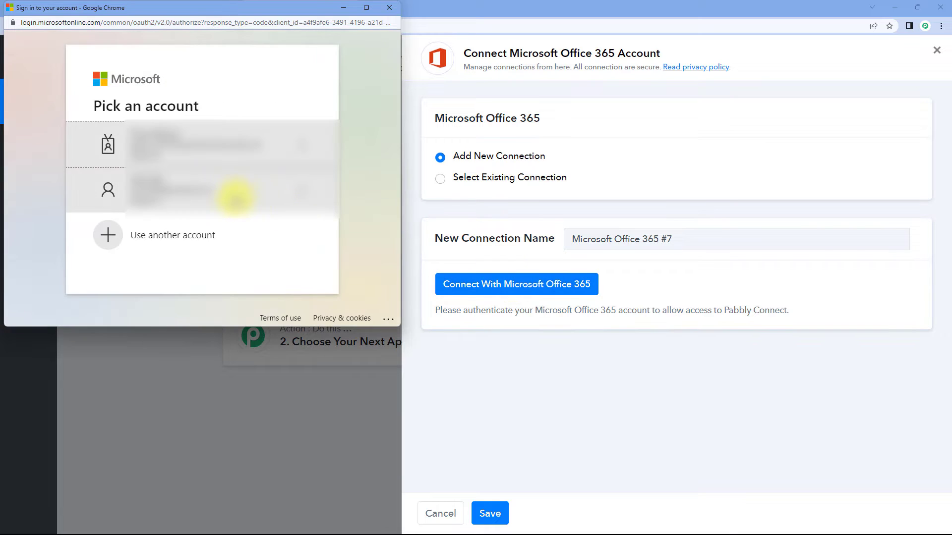
left_click(235, 198)
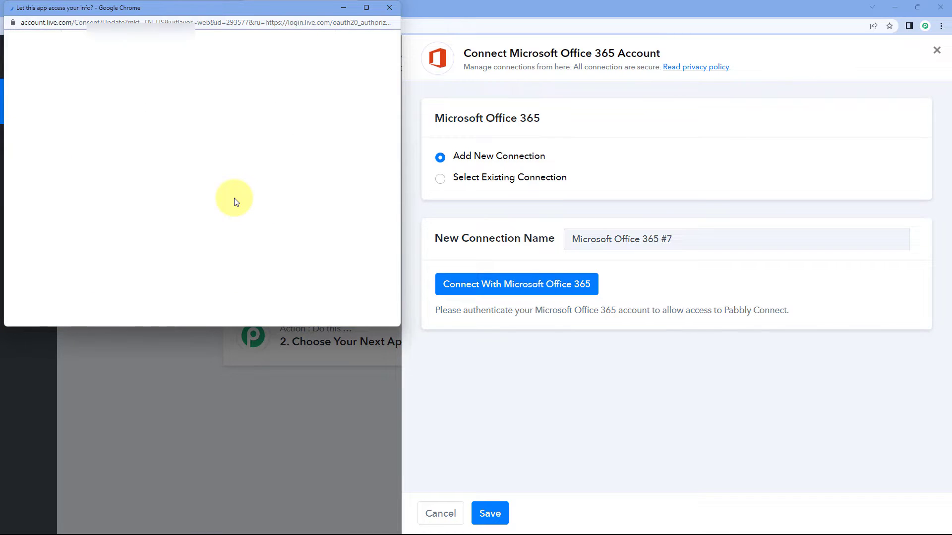
scroll(235, 203, "down", 10)
left_click(276, 477)
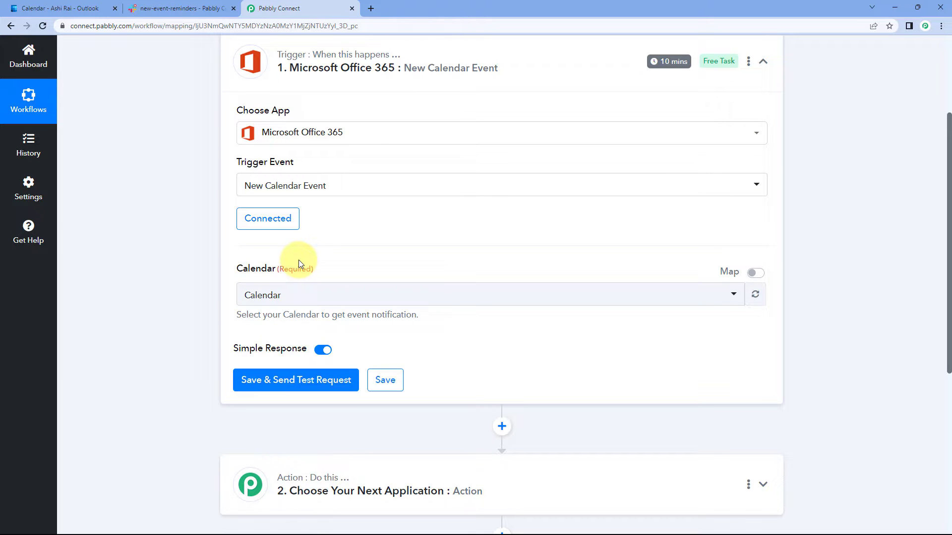
- Check the available calendars in Outlook and select Pabbly Connect as the trigger's calendar
scroll(299, 260, "down", 2)
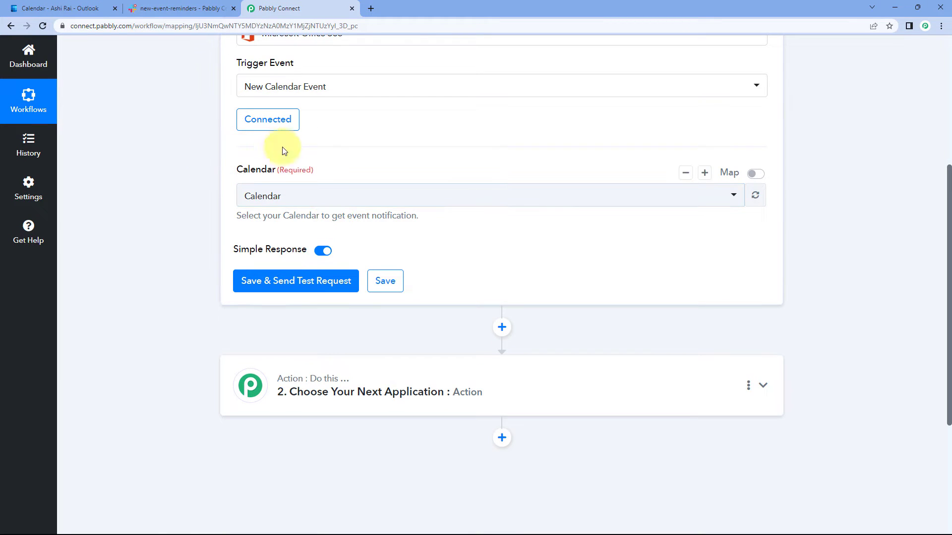
left_click(362, 198)
scroll(212, 216, "down", 1)
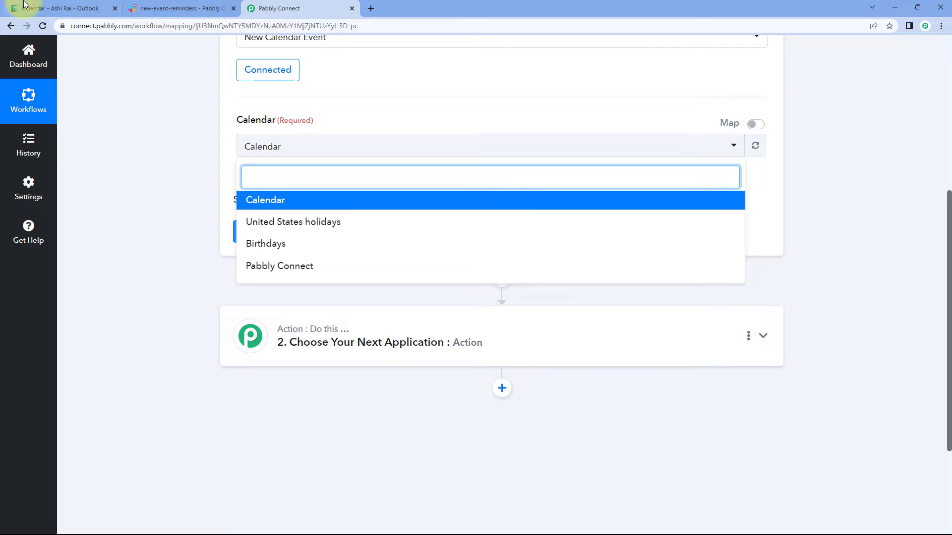
left_click(59, 9)
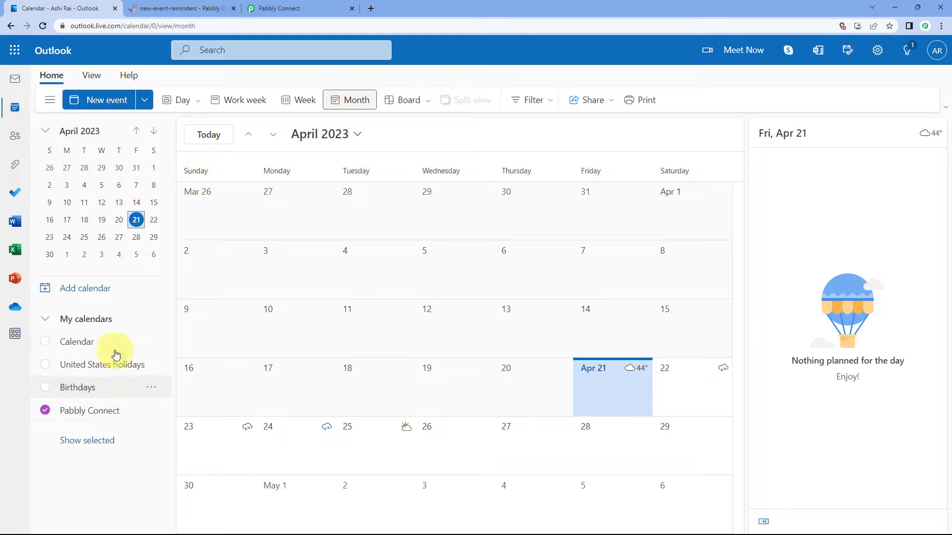
left_click(302, 8)
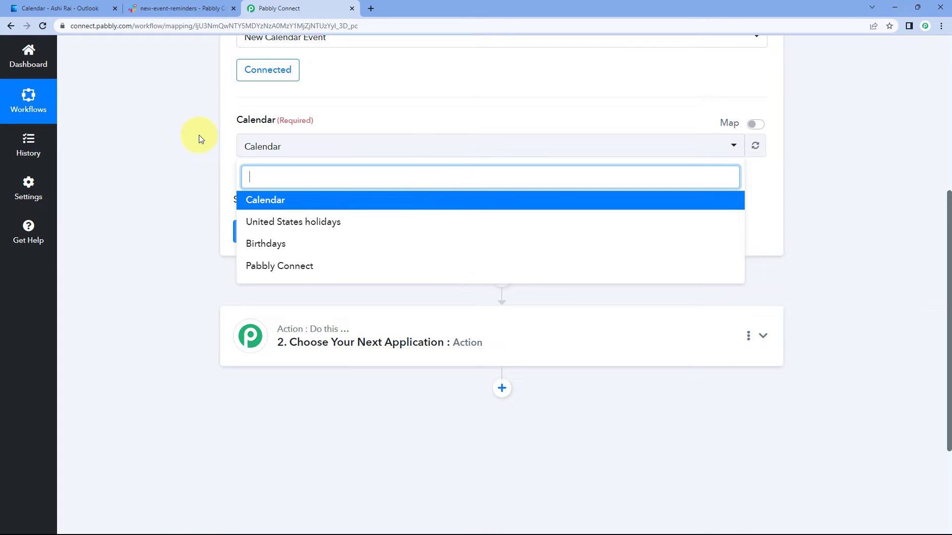
left_click(72, 8)
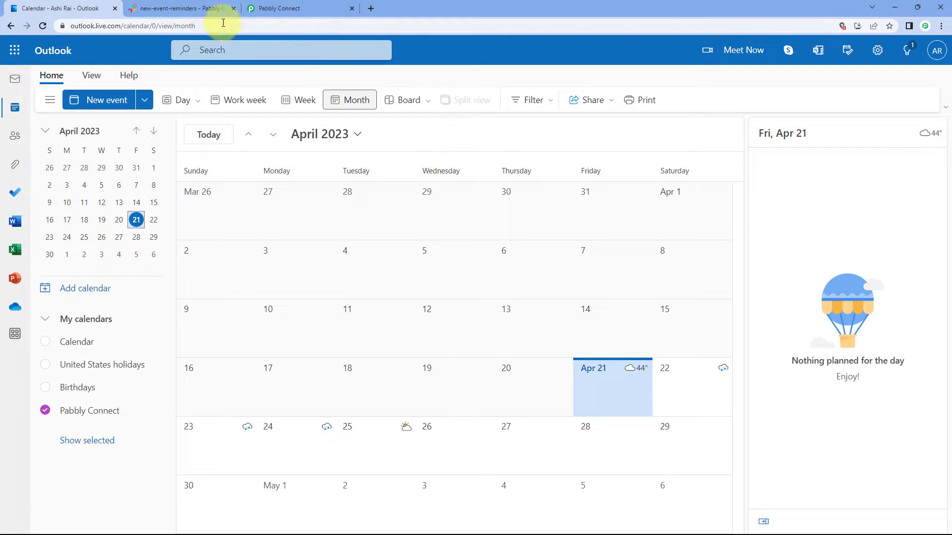
left_click(319, 6)
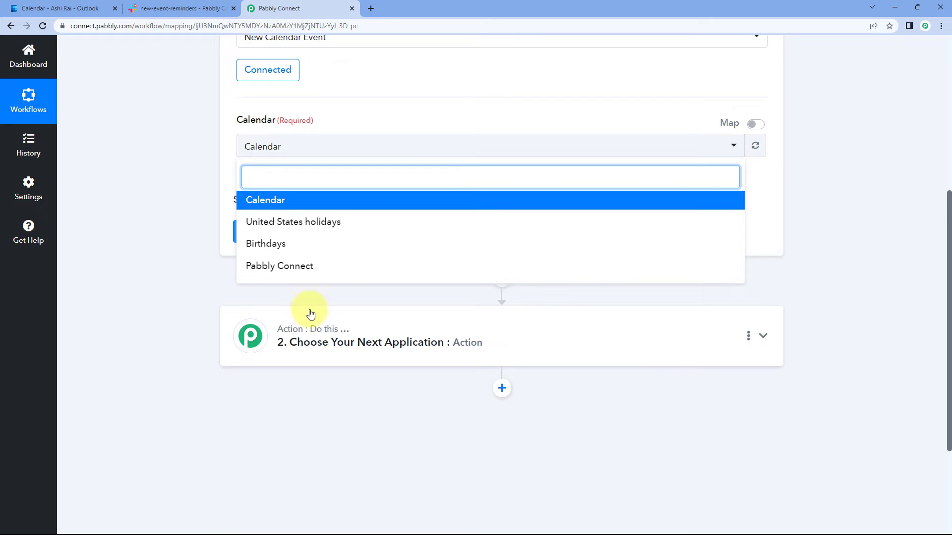
left_click(328, 270)
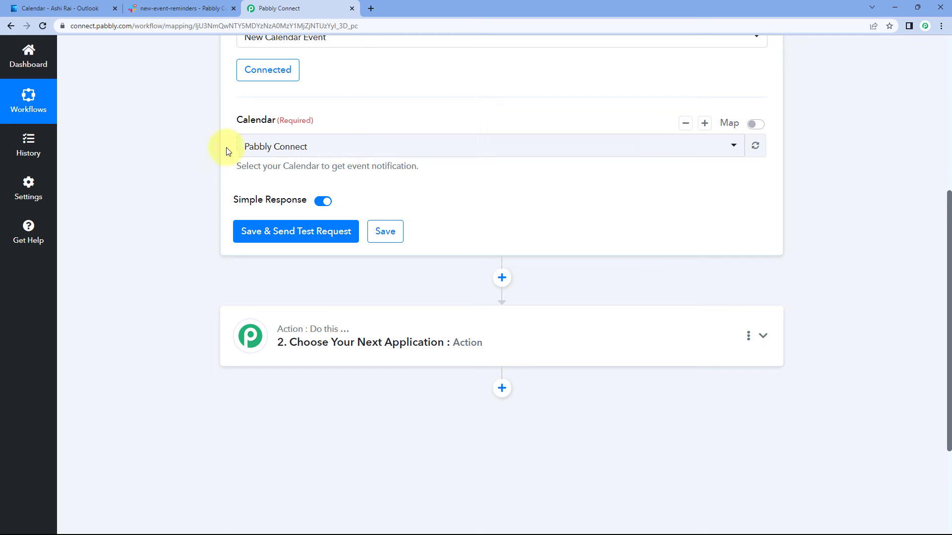
- Switch to the Outlook calendar and start a new event on April 24, 2023 titled "Test Event"
scroll(223, 164, "down", 1)
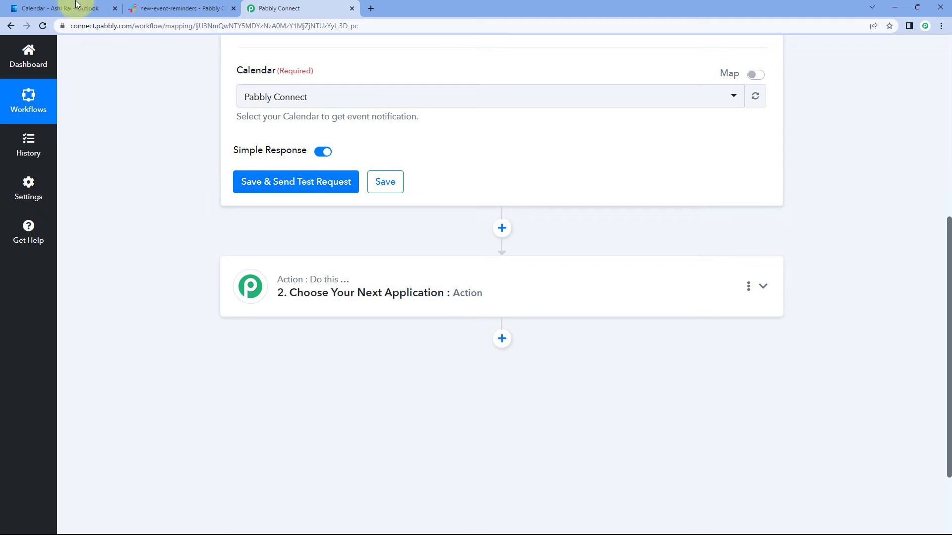
left_click(95, 4)
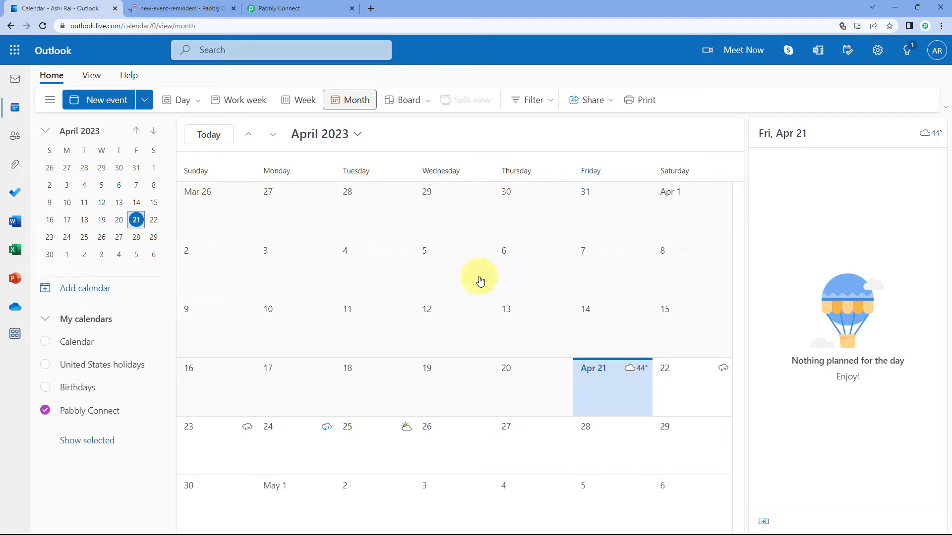
double_click(277, 445)
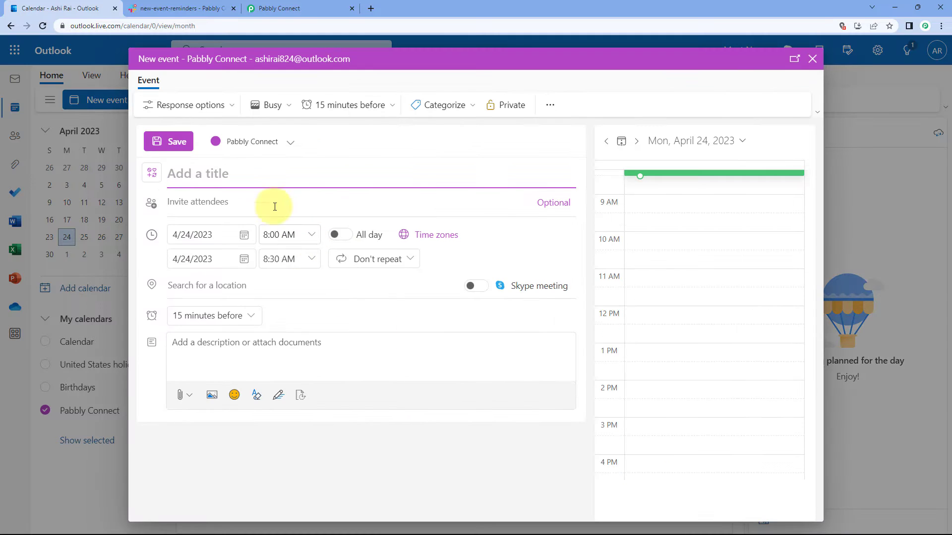
type("Test ev")
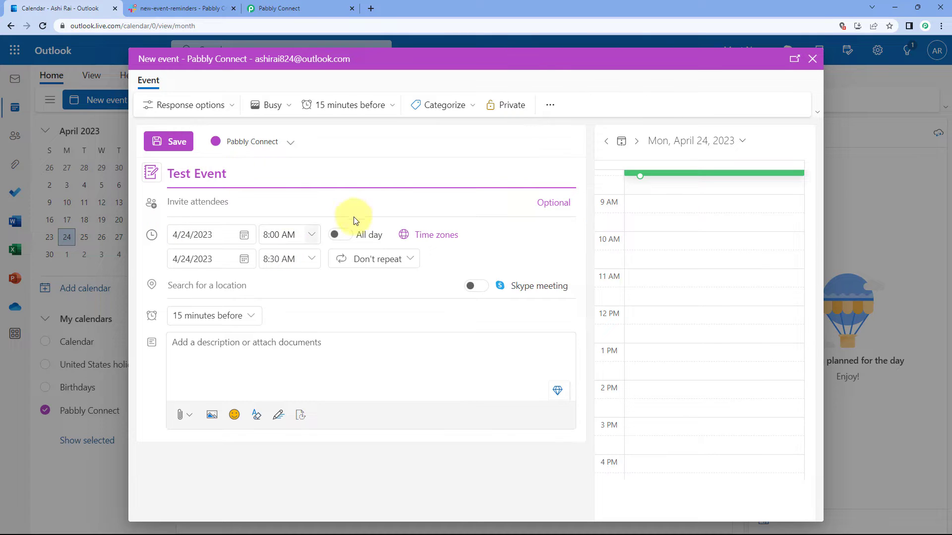
- Set the event to start at 10:00 AM and end at 1:00 PM
left_click(312, 234)
scroll(297, 293, "down", 2)
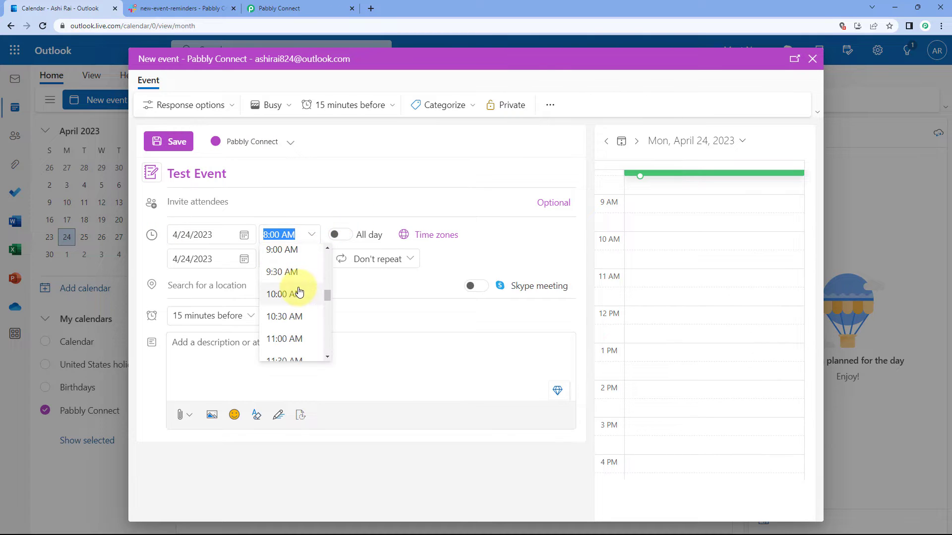
left_click(298, 292)
left_click(311, 259)
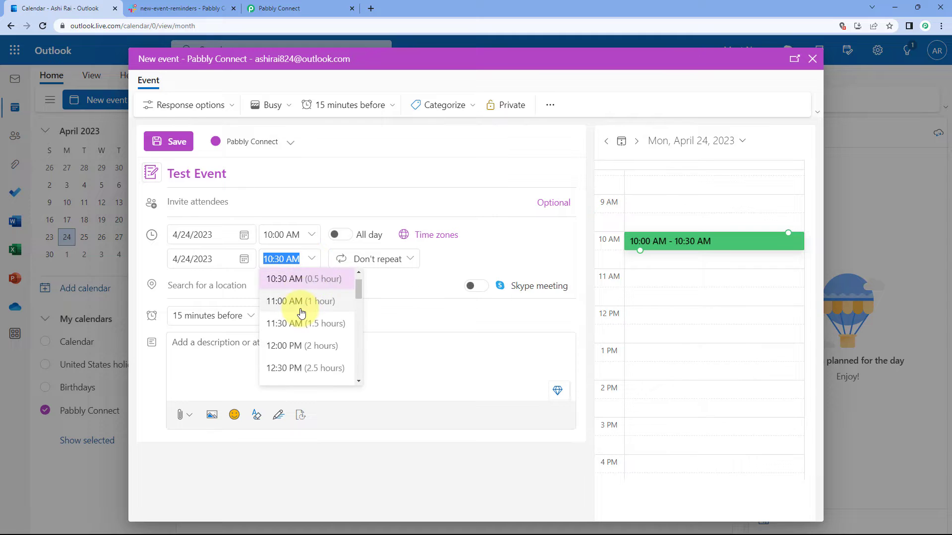
scroll(301, 310, "down", 2)
left_click(297, 291)
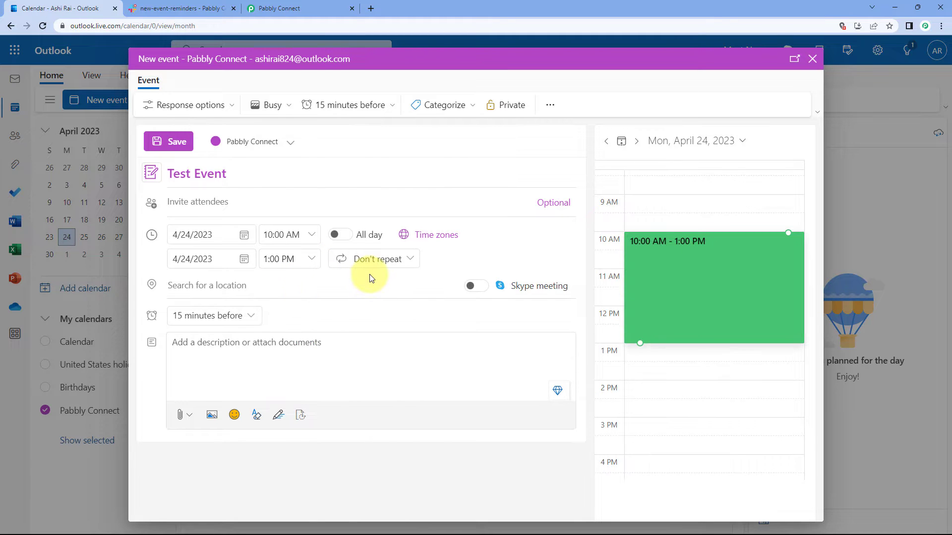
- Add the description "This is just a test event." and save the event
left_click(222, 349)
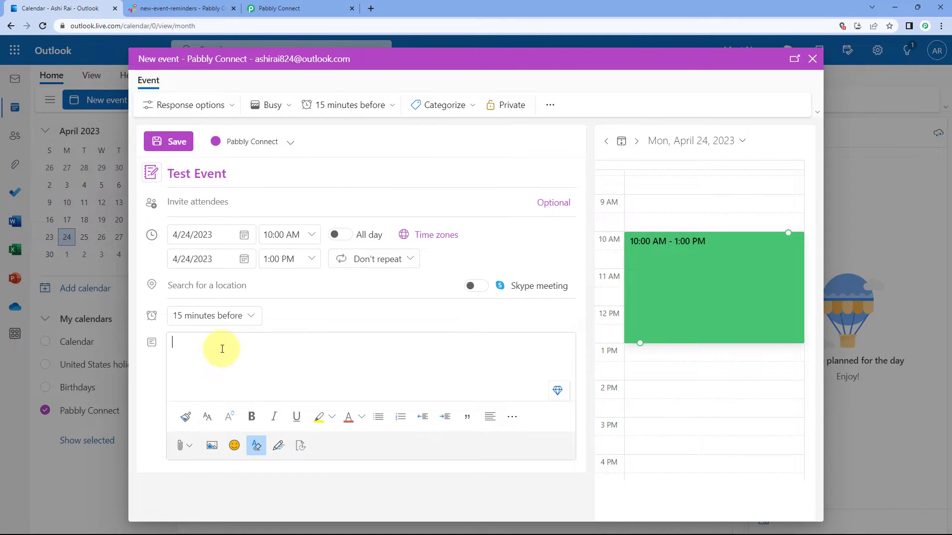
type("This is just a test event.")
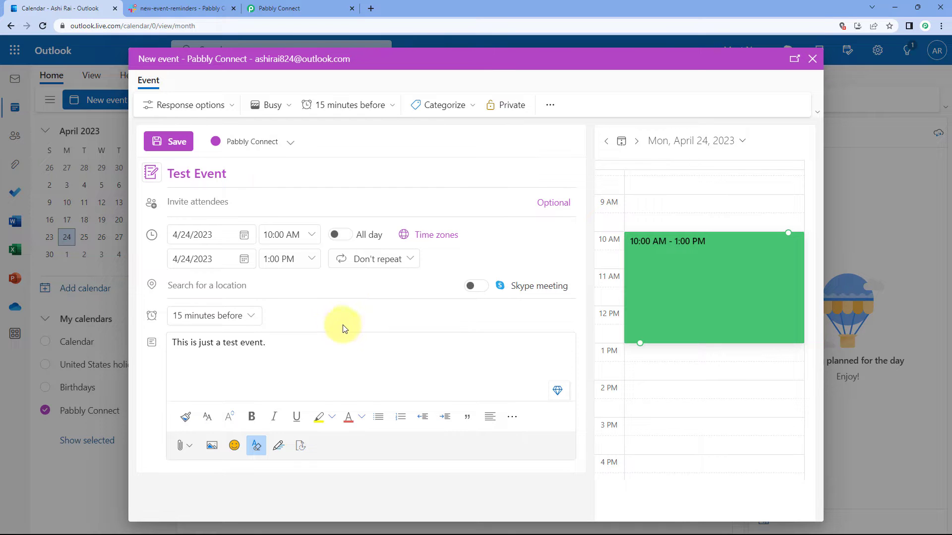
left_click(167, 141)
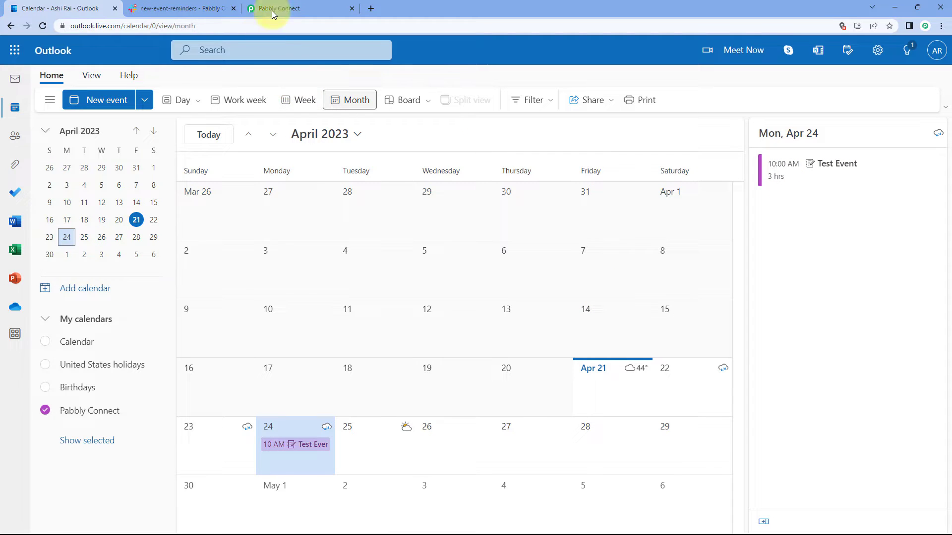
- Send the trigger's test request in Pabbly Connect and compare the received subject with the event in Outlook
left_click(307, 7)
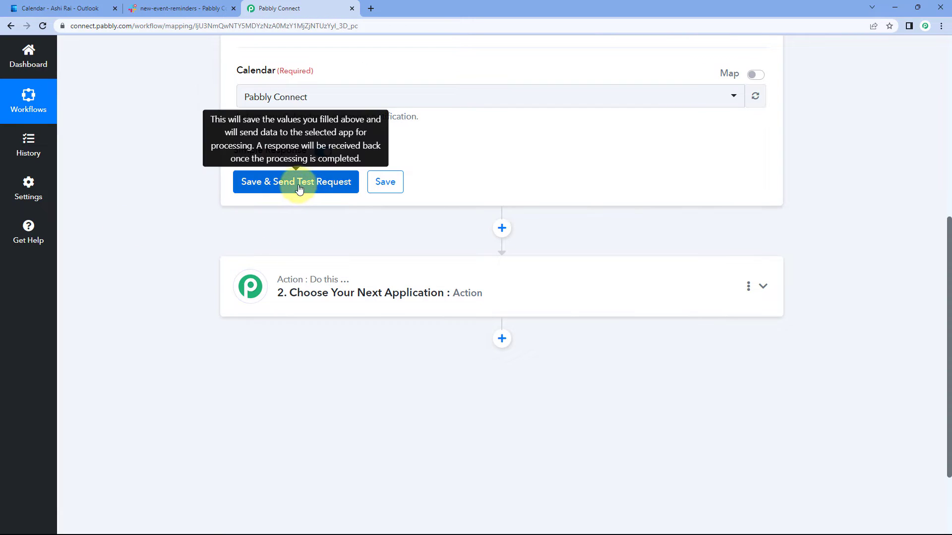
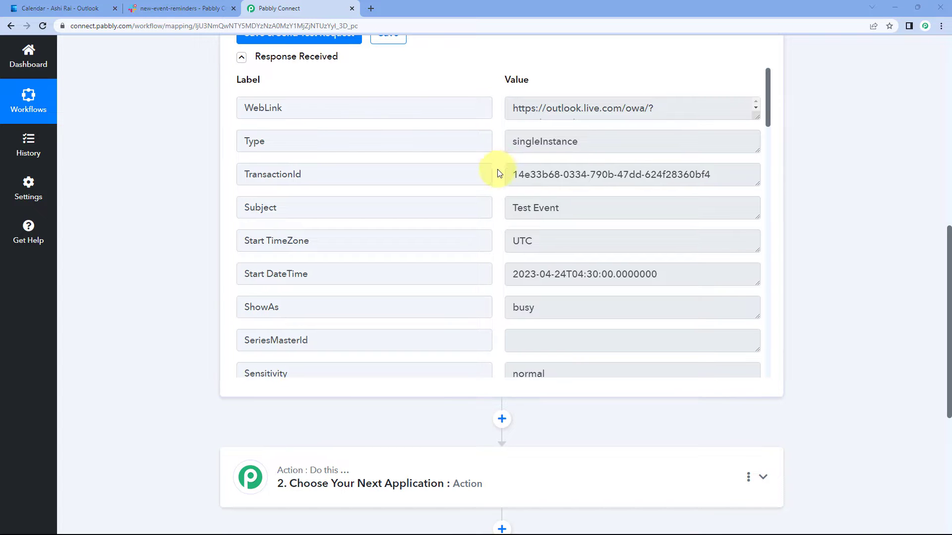
scroll(491, 171, "down", 1)
left_click_drag(333, 156, 223, 155)
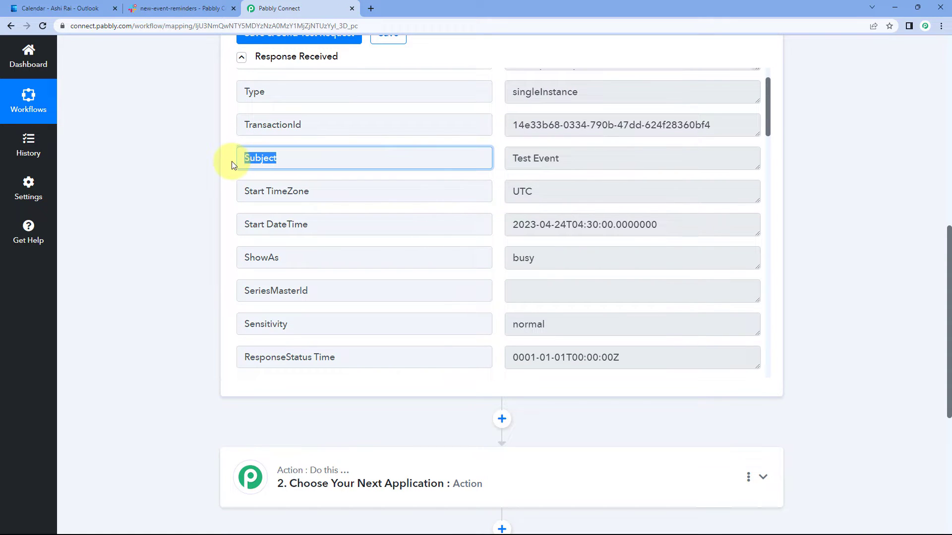
left_click_drag(560, 159, 499, 171)
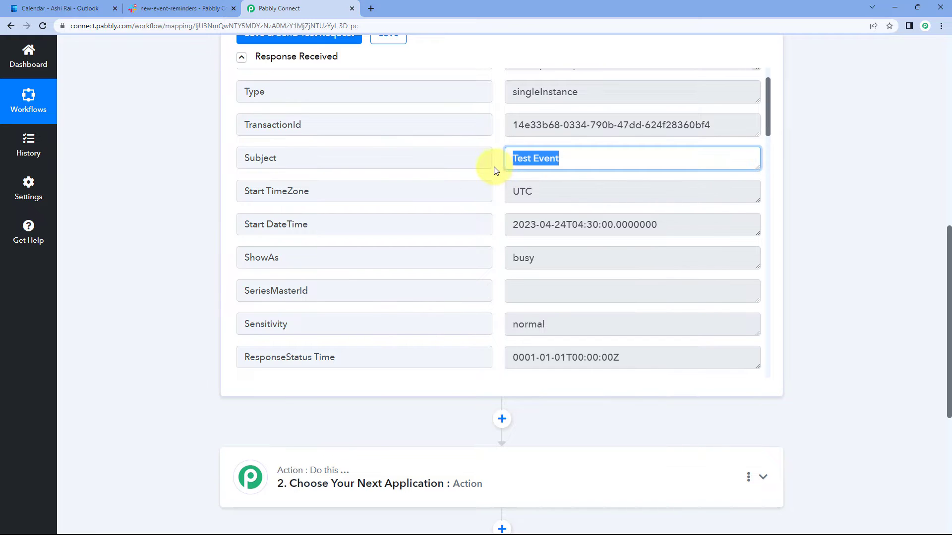
left_click(61, 8)
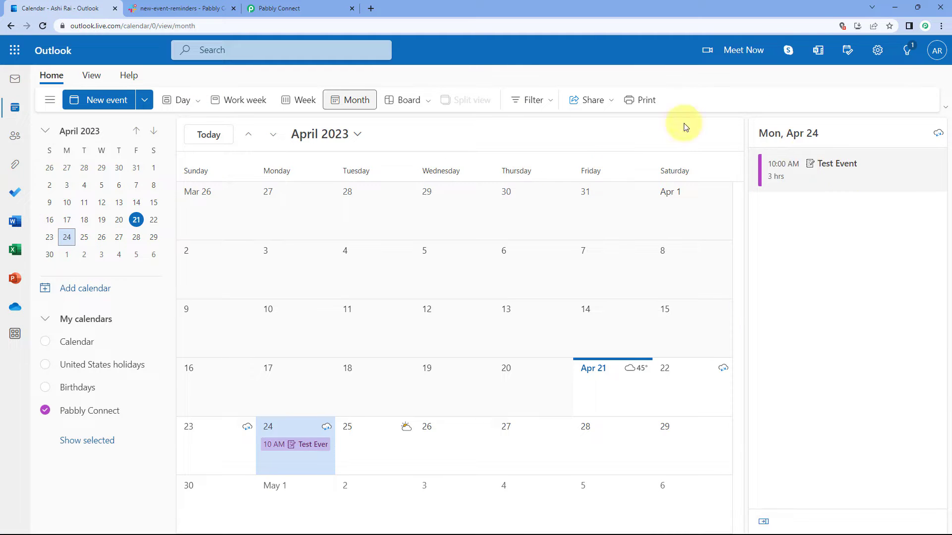
left_click(293, 9)
- Check the received start time zone and start date and time against the test event in the Outlook calendar
left_click_drag(342, 192, 236, 195)
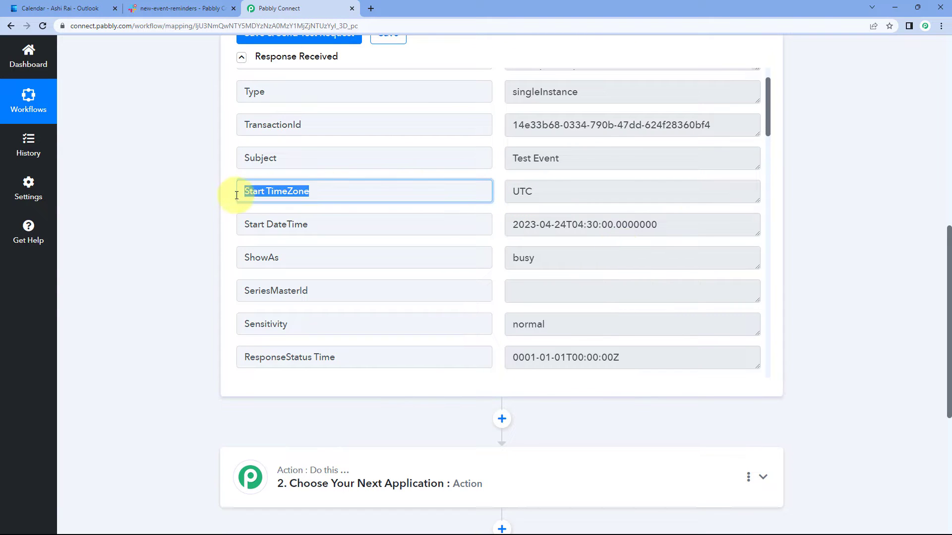
left_click_drag(552, 194, 244, 226)
left_click_drag(512, 224, 664, 221)
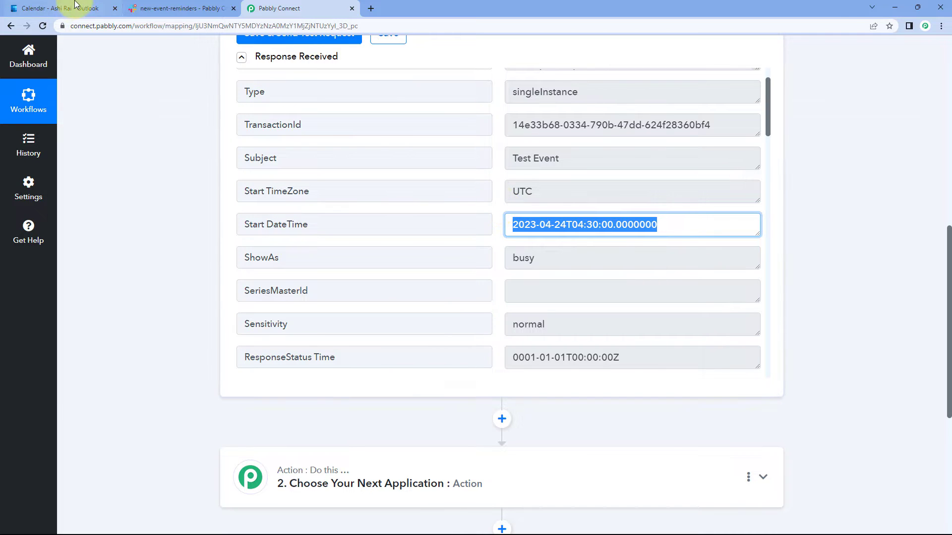
left_click(79, 8)
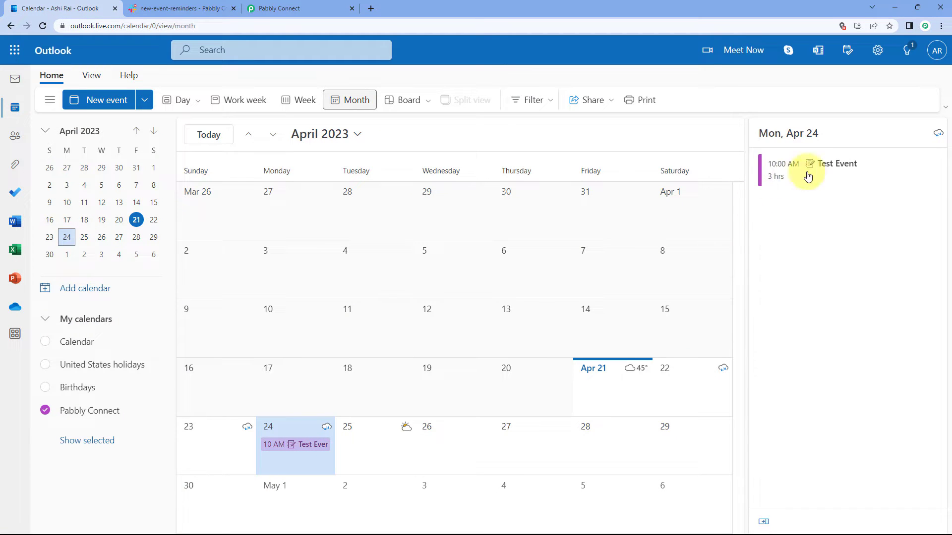
left_click(293, 8)
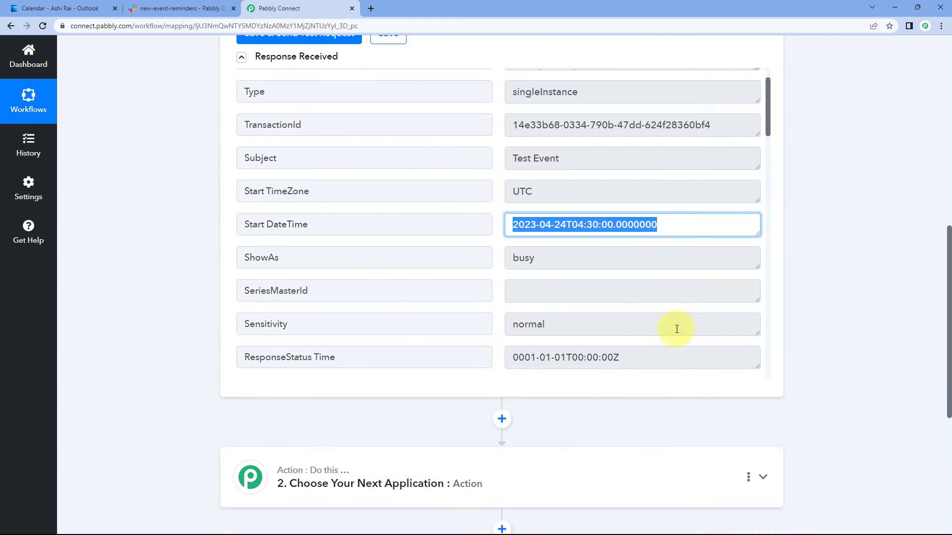
left_click(552, 227)
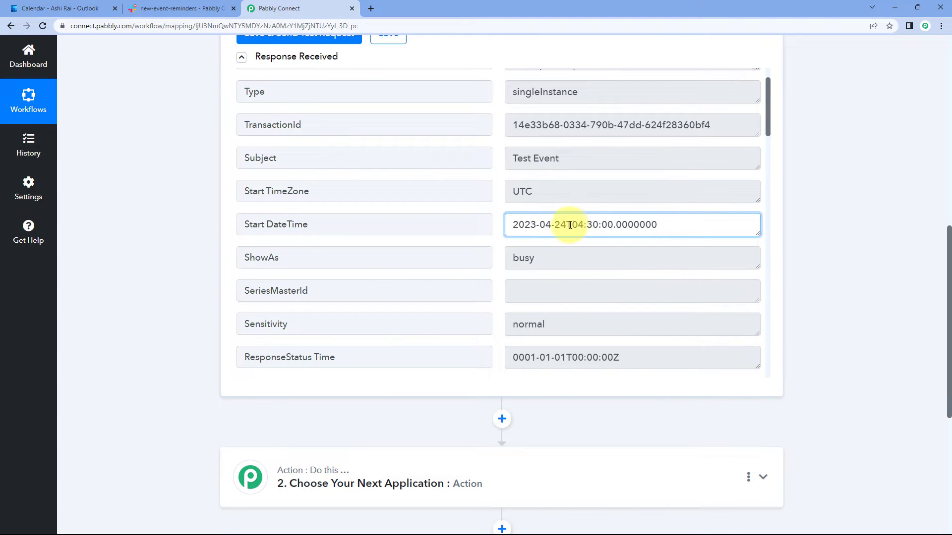
left_click_drag(566, 225, 496, 228)
left_click_drag(570, 228, 665, 227)
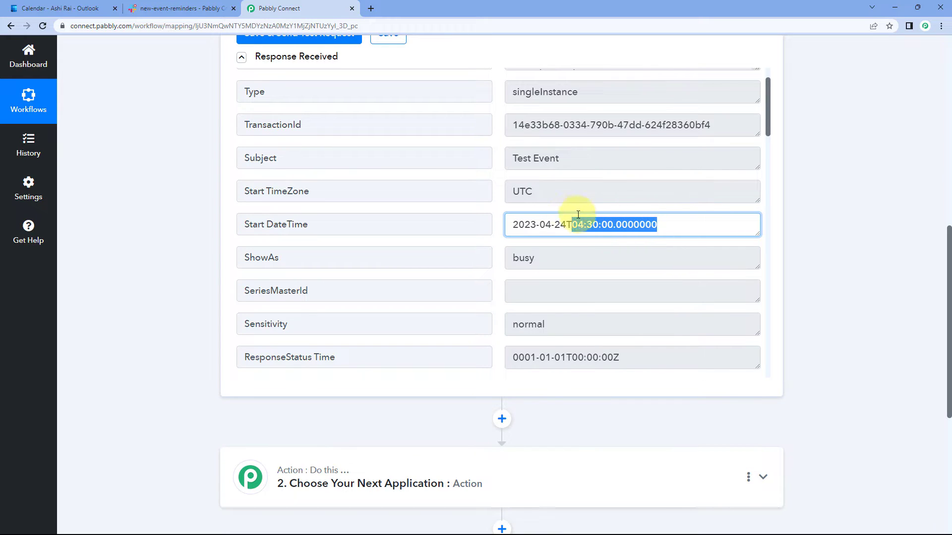
left_click(57, 8)
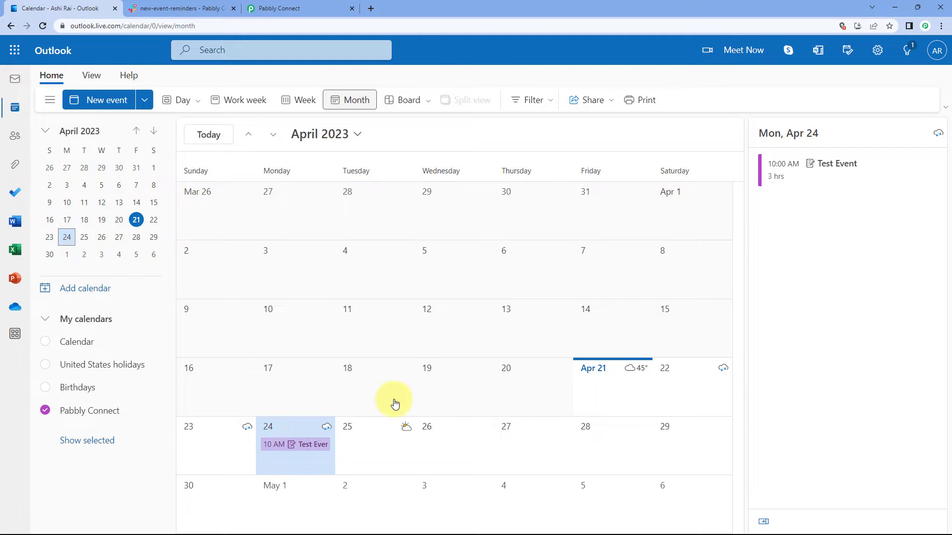
left_click(301, 6)
- Examine the Start DateTime value and its time zone again in the trigger response
left_click(493, 208)
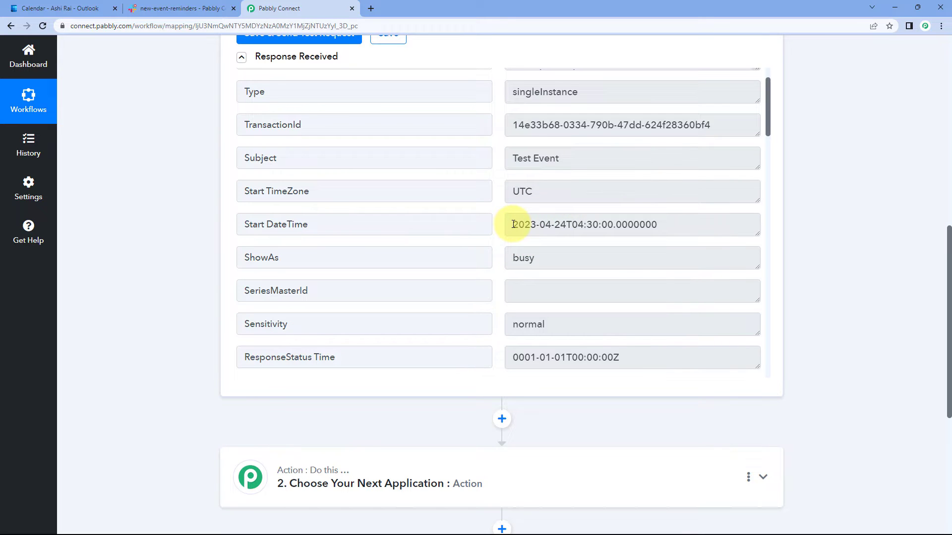
left_click_drag(513, 224, 655, 222)
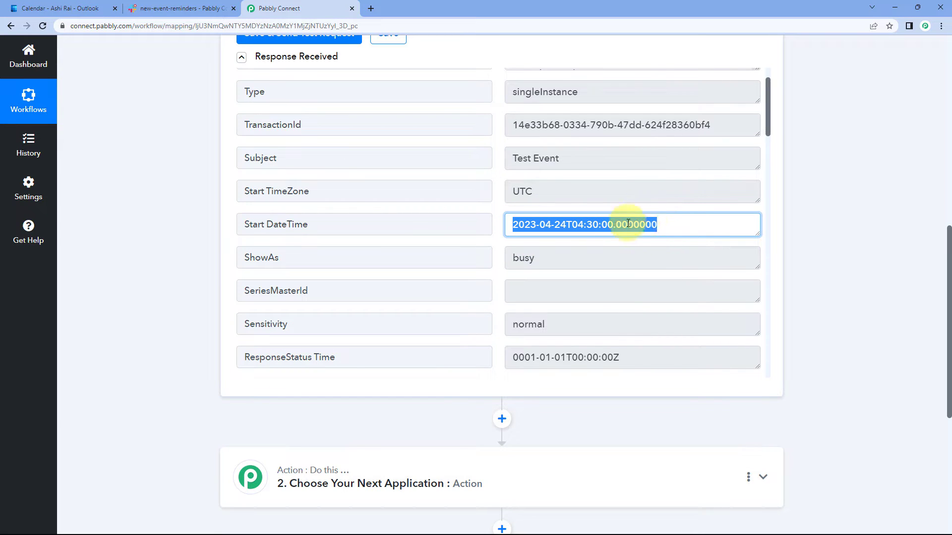
left_click_drag(535, 191, 499, 194)
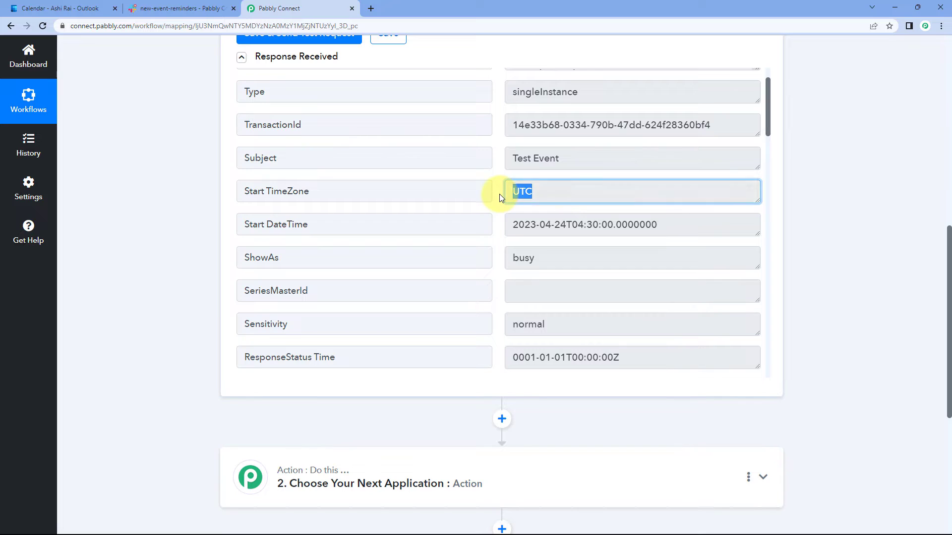
left_click(499, 195)
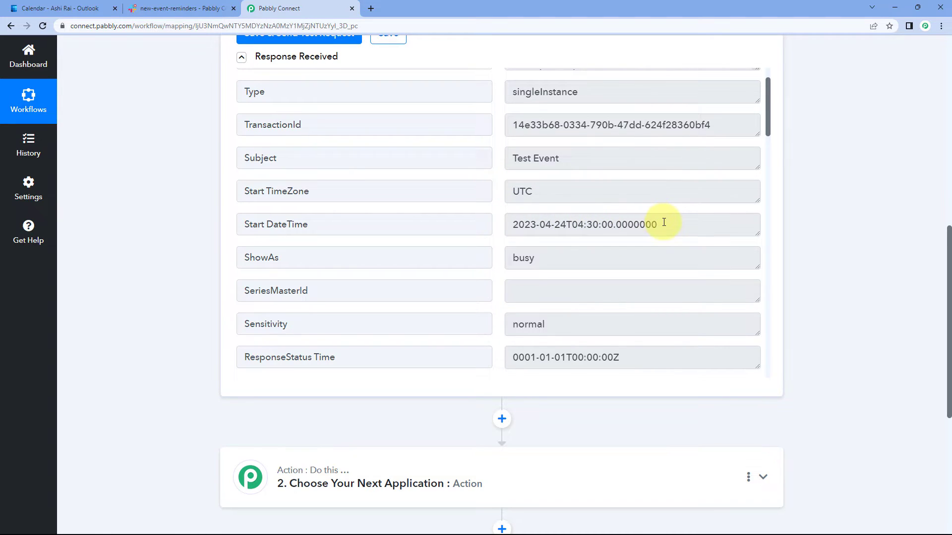
mouse_move(664, 223)
left_mouse_down()
mouse_move(505, 233)
mouse_move(667, 227)
left_mouse_up()
left_click(499, 222)
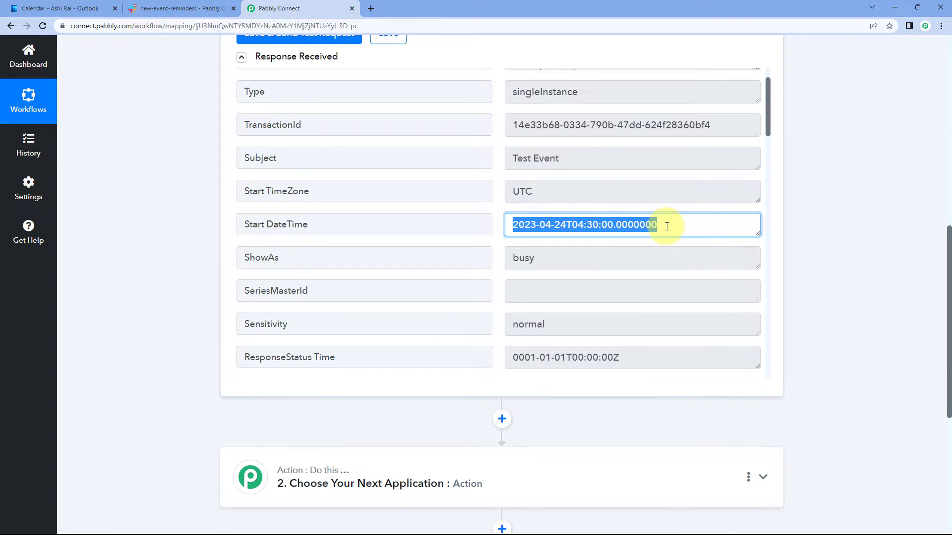
left_click(493, 212)
left_click_drag(511, 224, 656, 223)
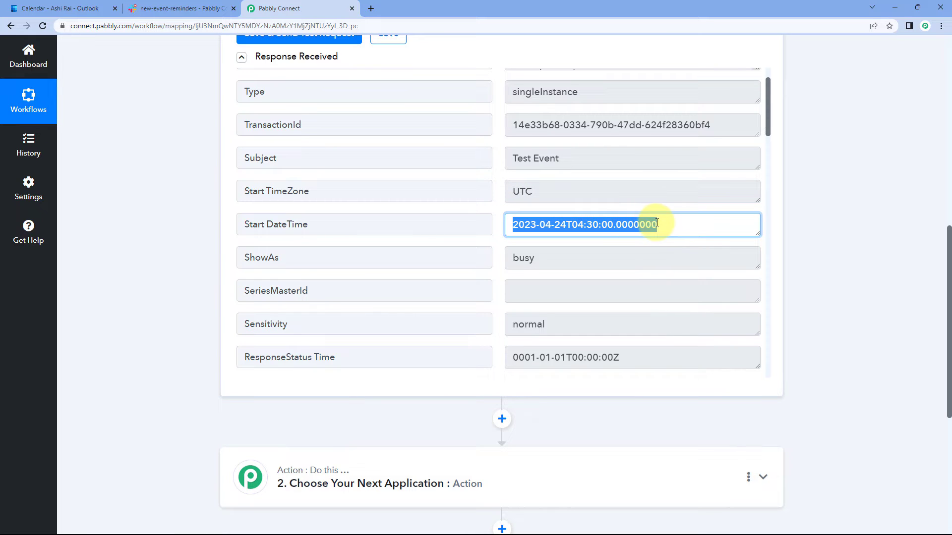
left_click(492, 207)
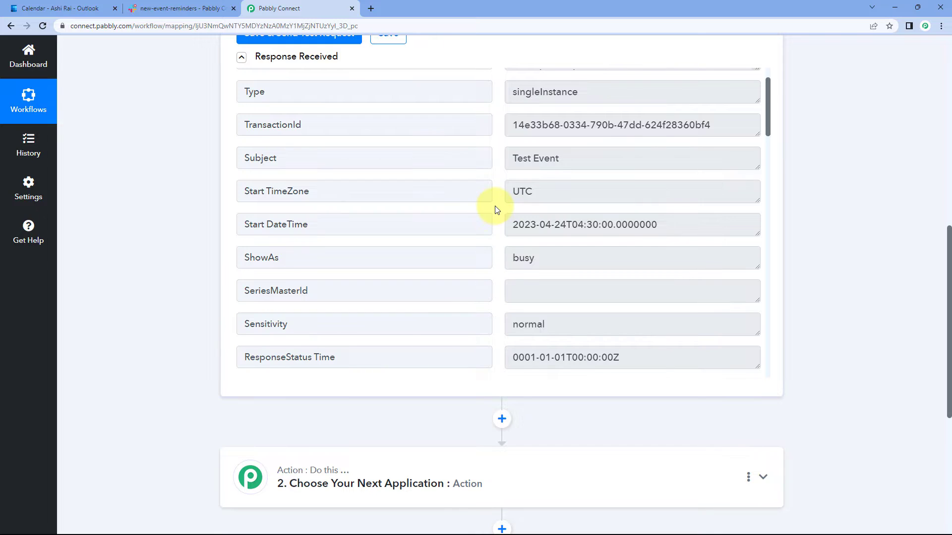
- Look through the remaining response fields, examining the end date and time, end time zone and body preview
scroll(497, 210, "down", 6)
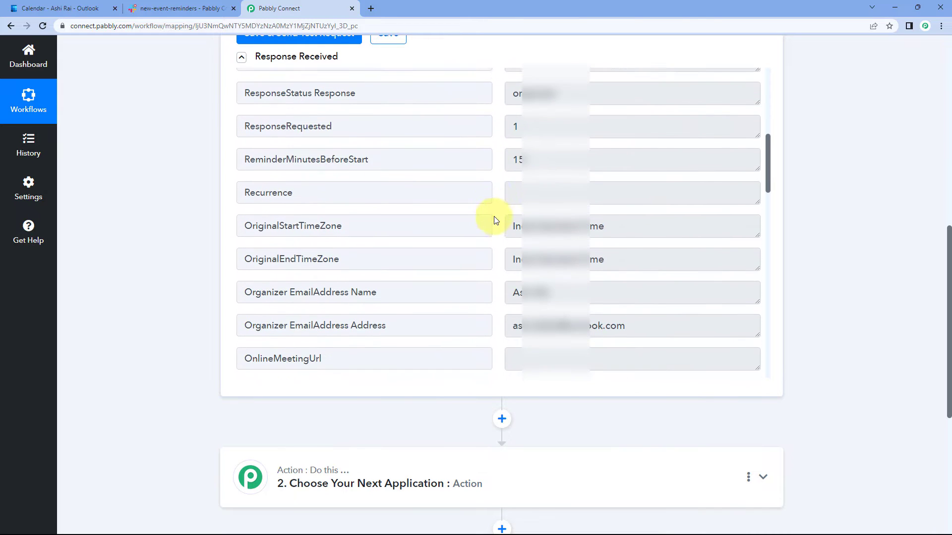
scroll(496, 219, "down", 8)
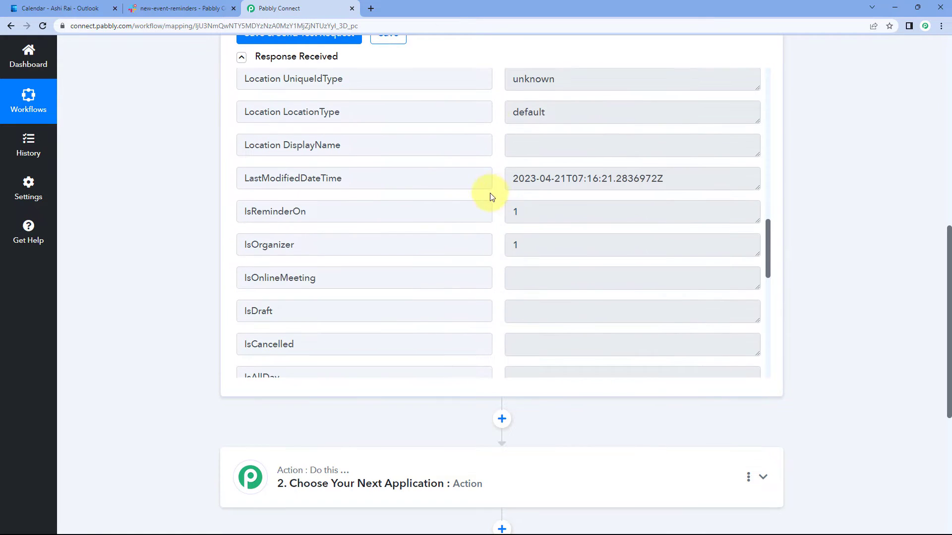
scroll(492, 197, "down", 8)
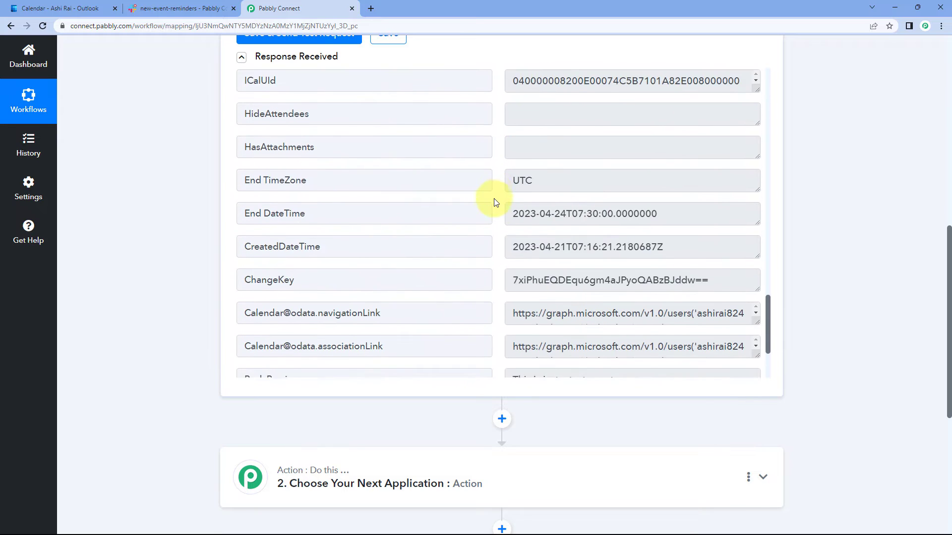
scroll(494, 202, "down", 2)
scroll(493, 195, "up", 1)
left_click_drag(511, 140, 664, 138)
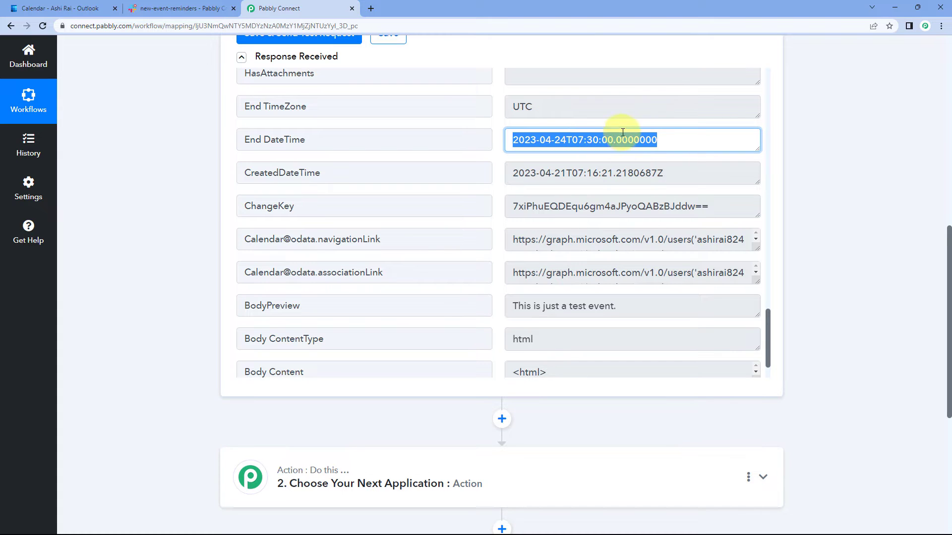
left_click_drag(659, 140, 602, 140)
double_click(549, 106)
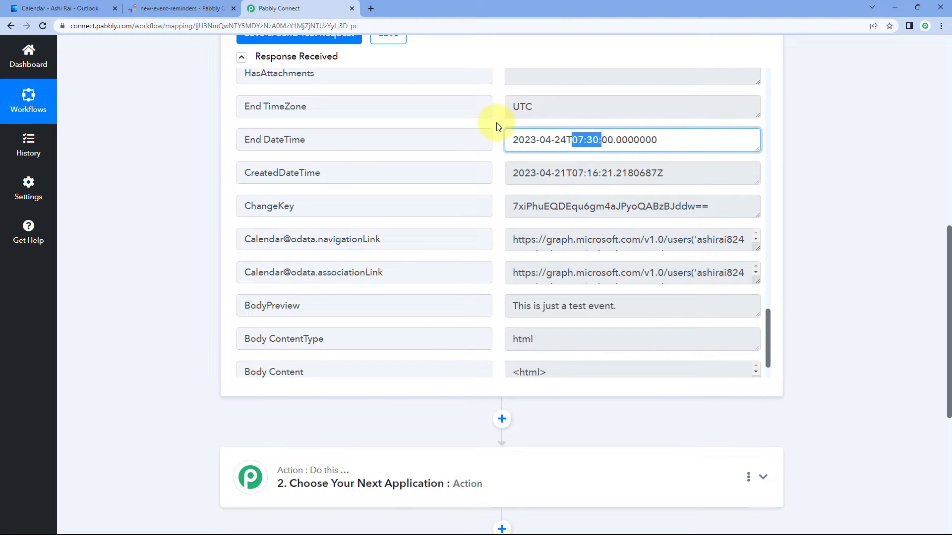
scroll(498, 126, "down", 5)
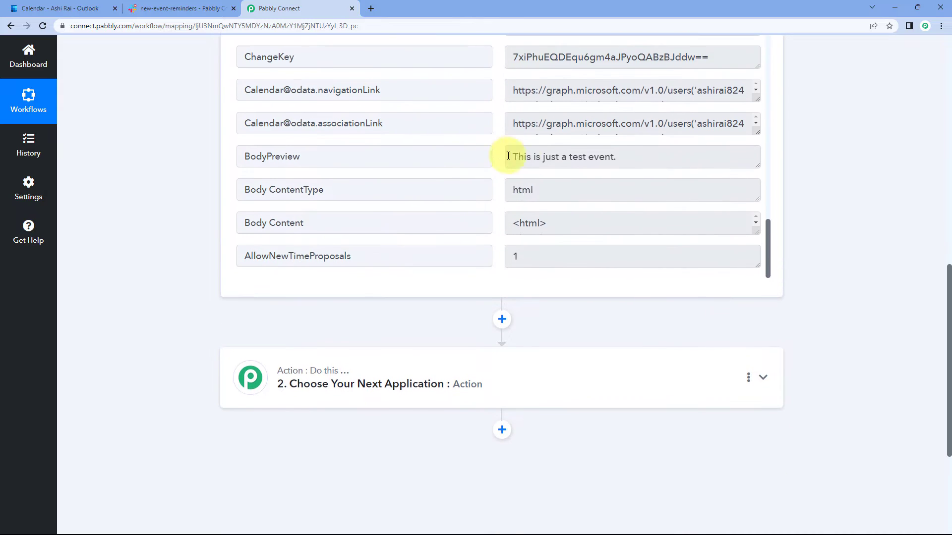
- Compare the BodyPreview text in the trigger response with the test event's description in the Outlook calendar
left_click_drag(625, 158, 510, 156)
left_click(497, 163)
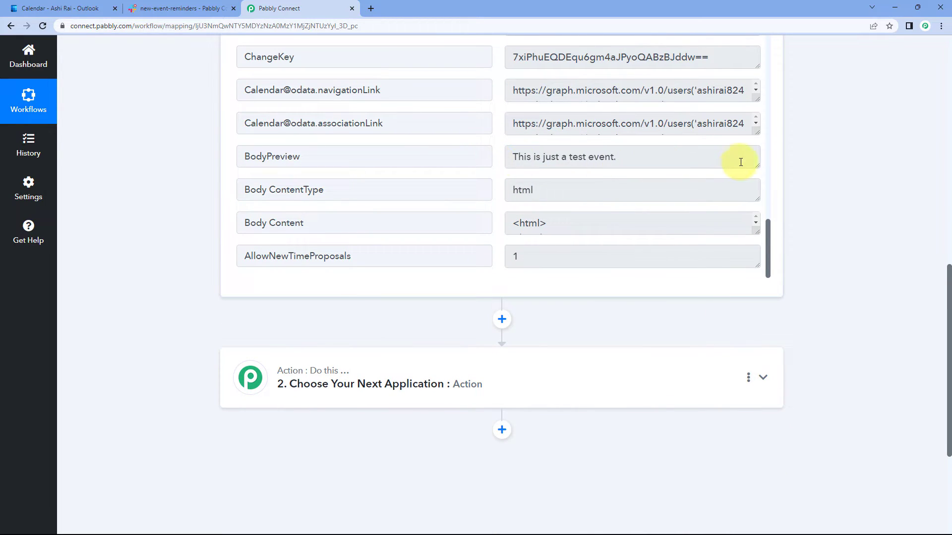
left_click_drag(757, 167, 756, 188)
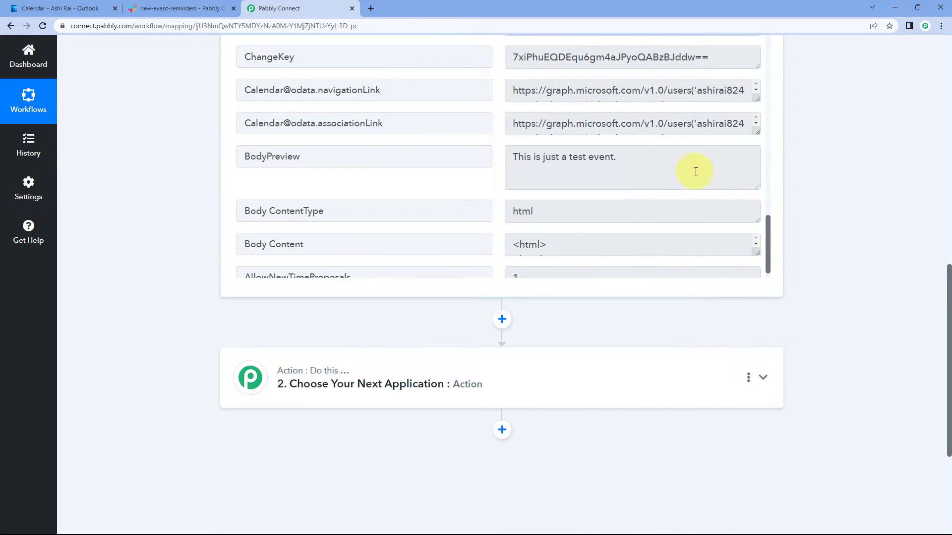
left_click(88, 6)
left_click(835, 164)
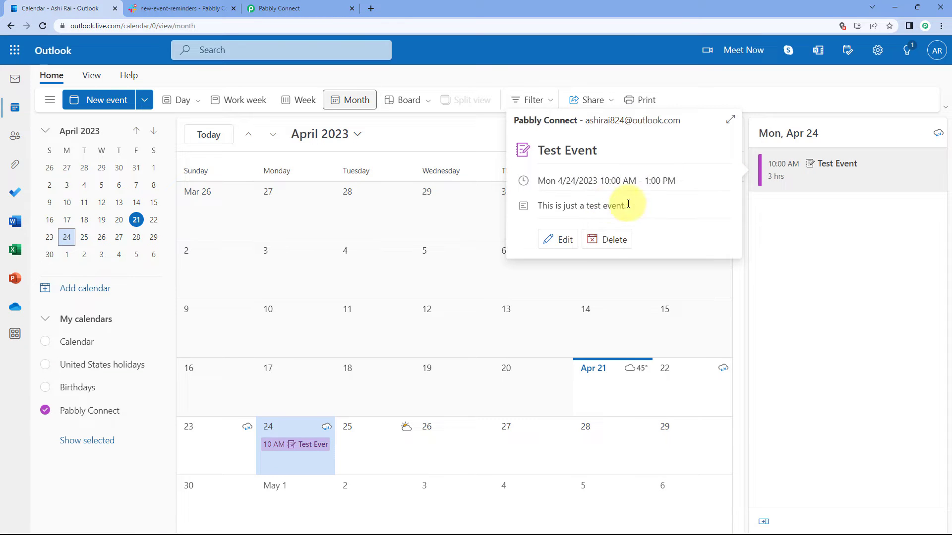
left_click(307, 8)
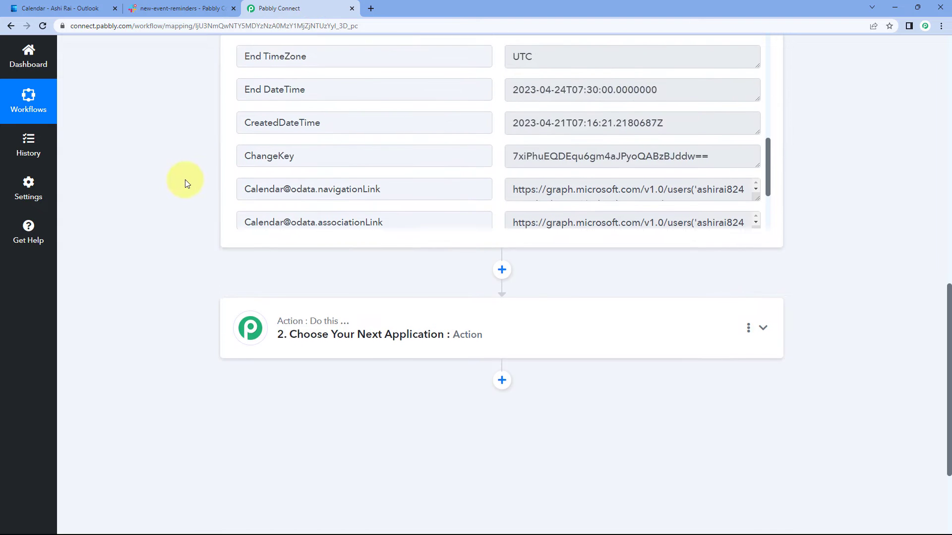
- Review the Start DateTime and End DateTime values in the Pabbly Connect trigger response
scroll(185, 179, "up", 7)
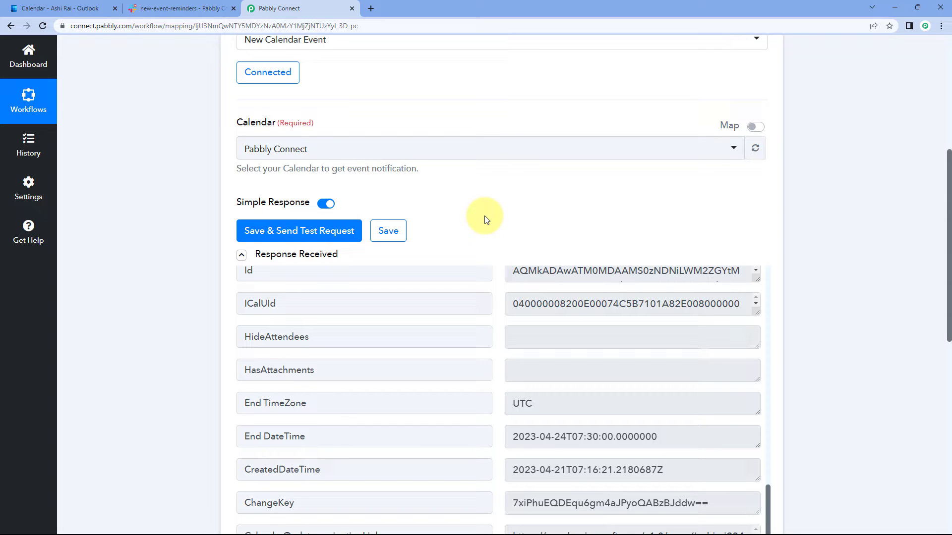
scroll(484, 214, "down", 2)
scroll(494, 278, "up", 6)
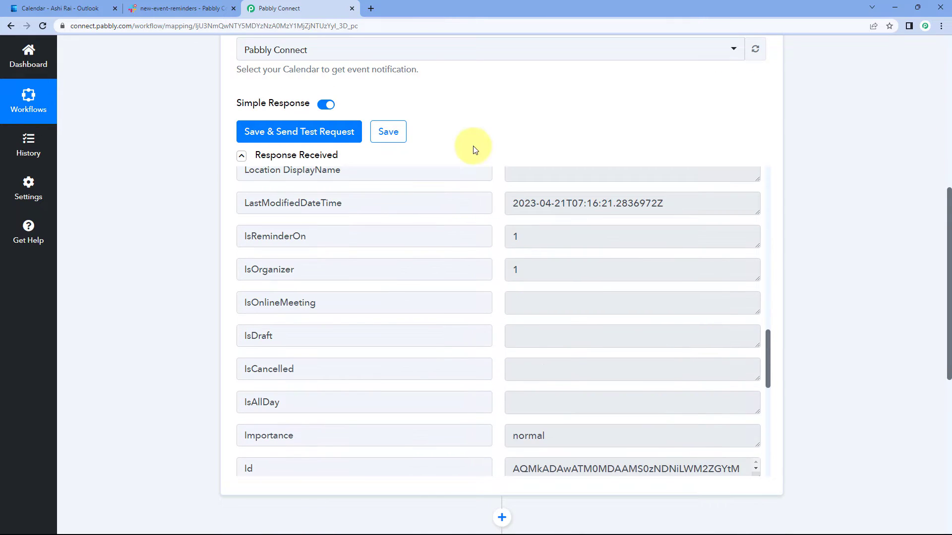
scroll(478, 134, "down", 2)
scroll(498, 198, "up", 7)
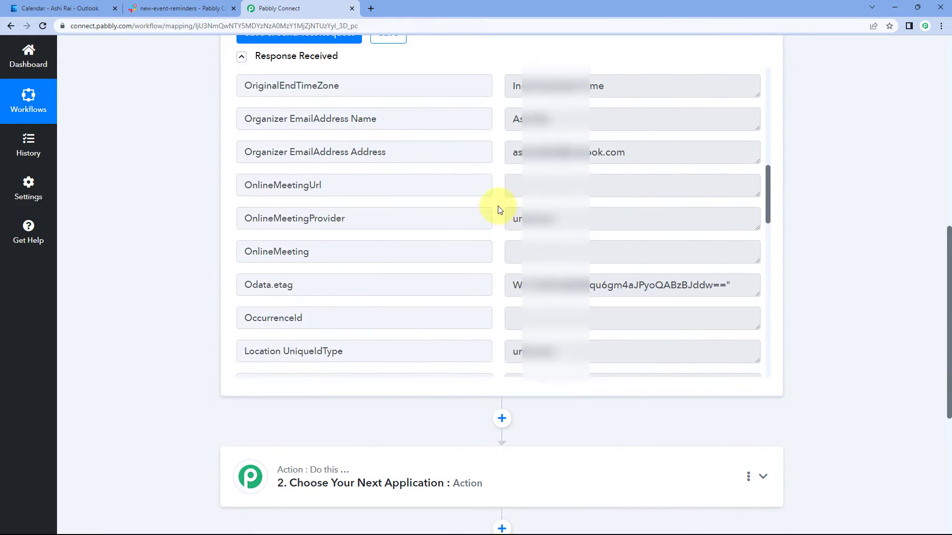
scroll(498, 209, "up", 10)
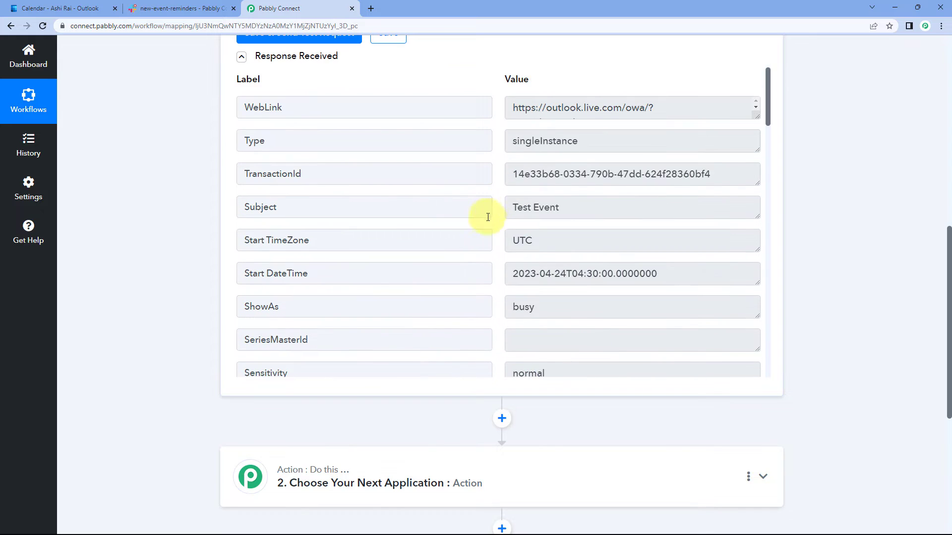
left_click_drag(513, 276, 560, 255)
scroll(493, 252, "down", 20)
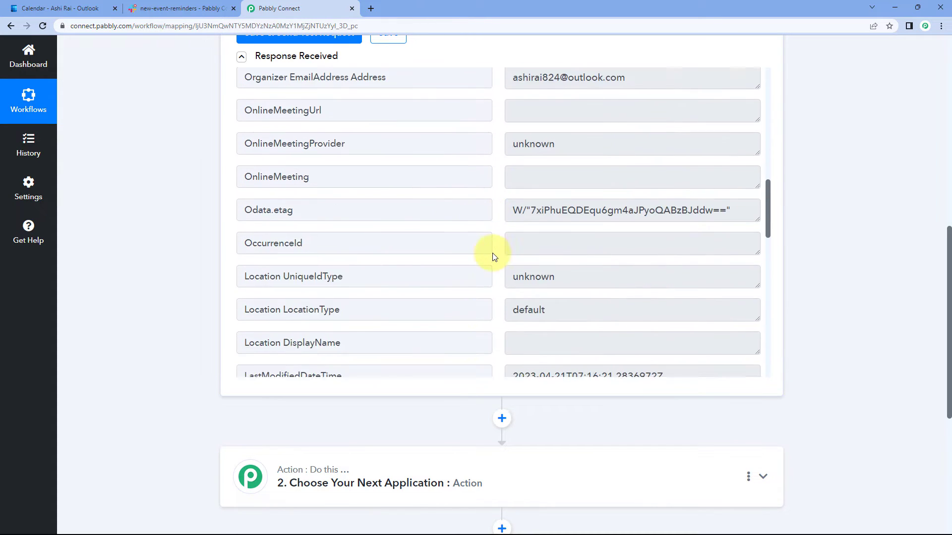
scroll(493, 255, "down", 5)
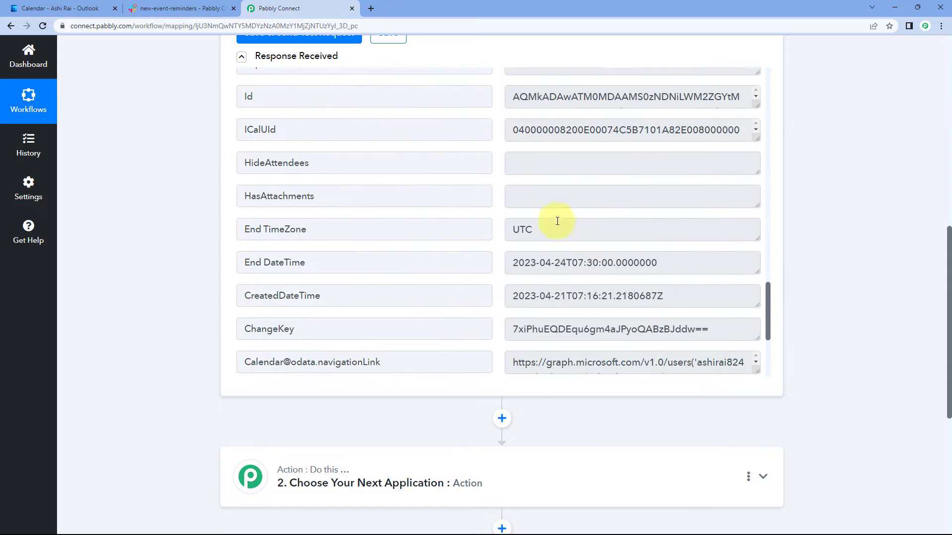
left_click_drag(691, 262, 499, 256)
left_click(499, 256)
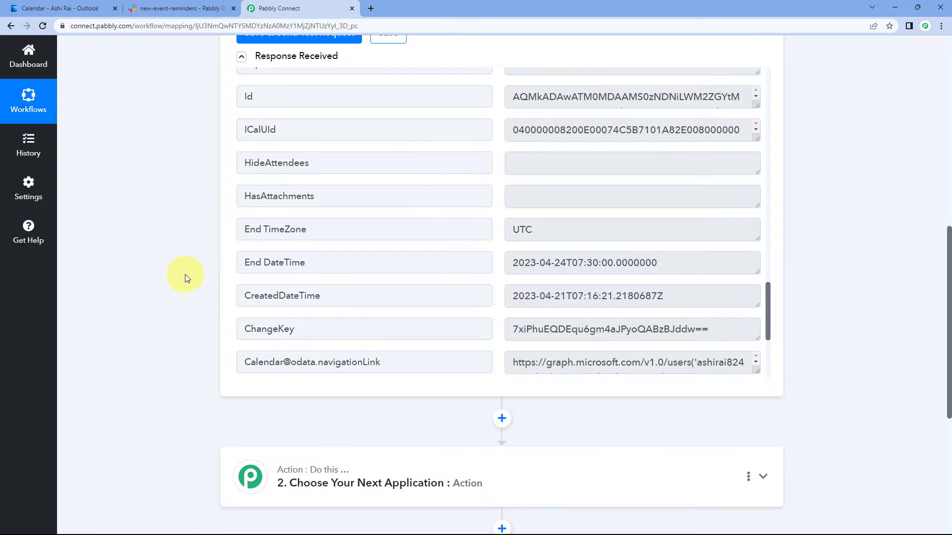
- Choose Date/Time Formatter by Pabbly as the app for the workflow's second step
scroll(186, 275, "down", 5)
left_click(387, 168)
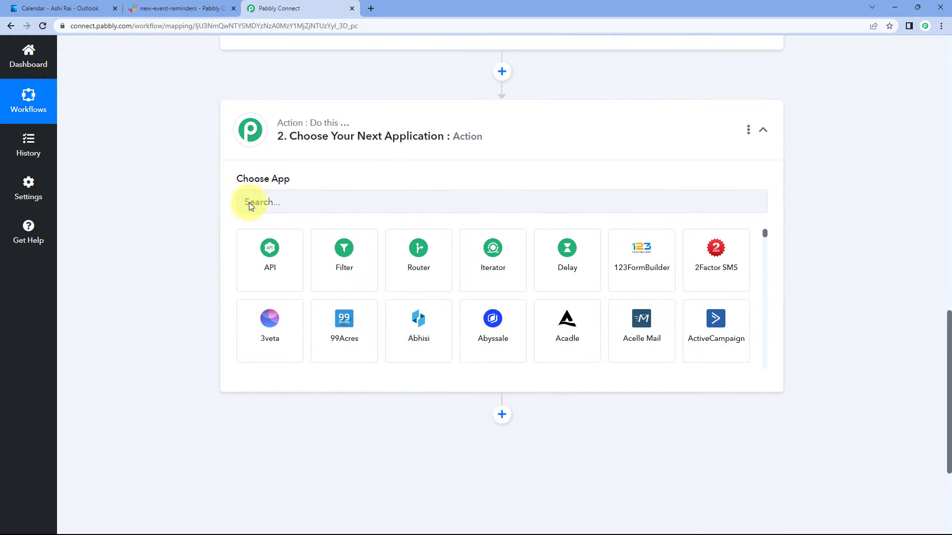
left_click(268, 201)
type("Date")
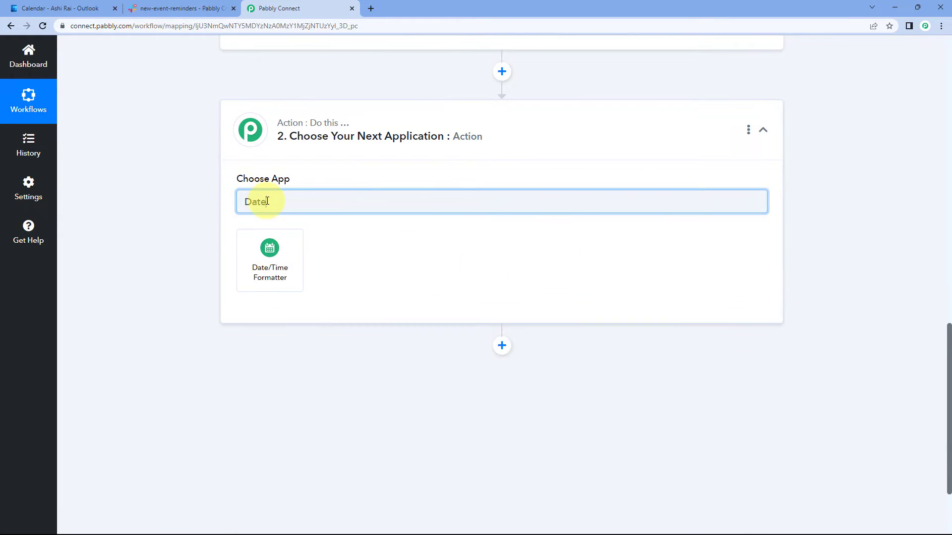
left_click(283, 248)
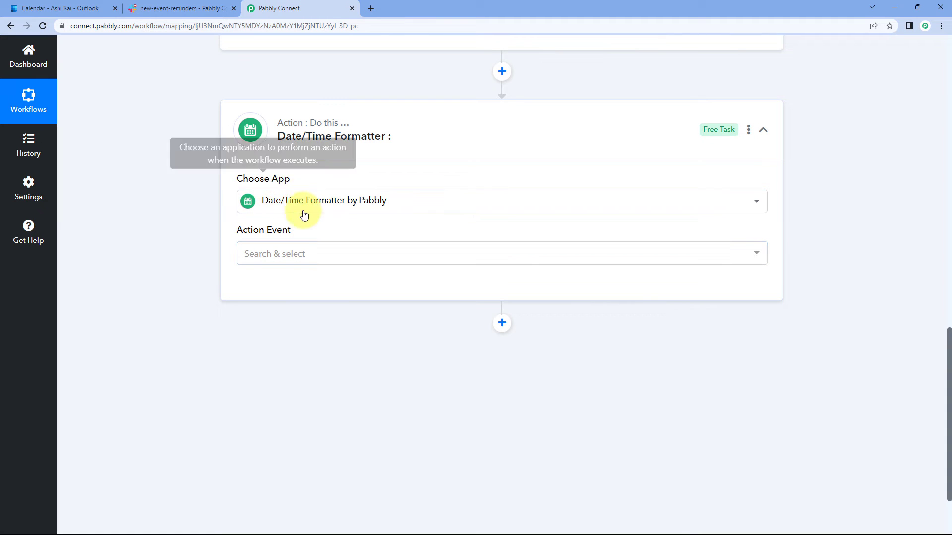
- Set the formatter's action event to Format Date with Time Zone and connect it
left_click(303, 254)
scroll(178, 266, "down", 1)
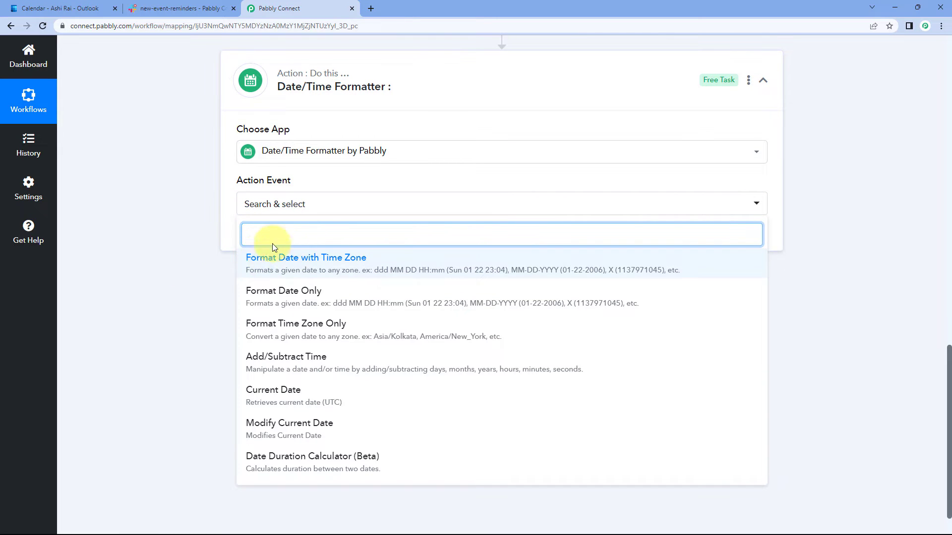
left_click(329, 268)
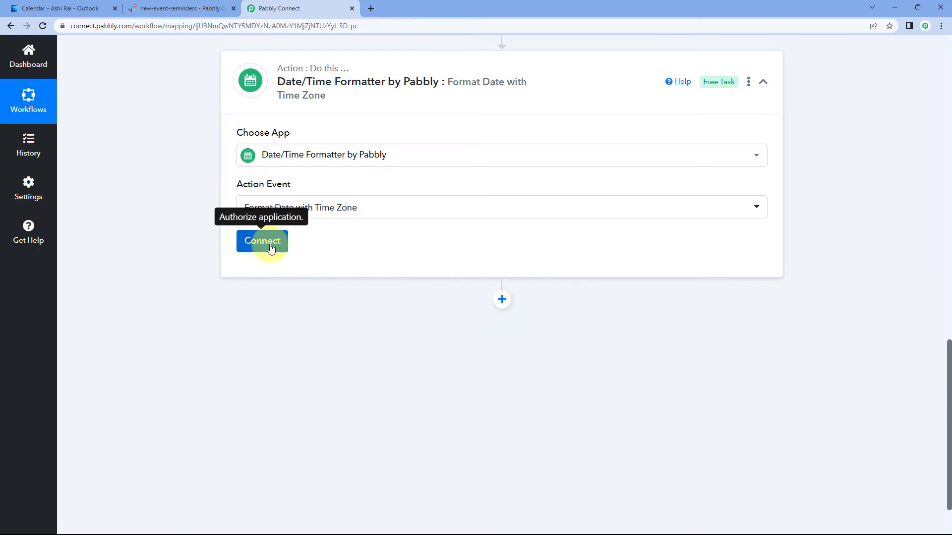
left_click(271, 248)
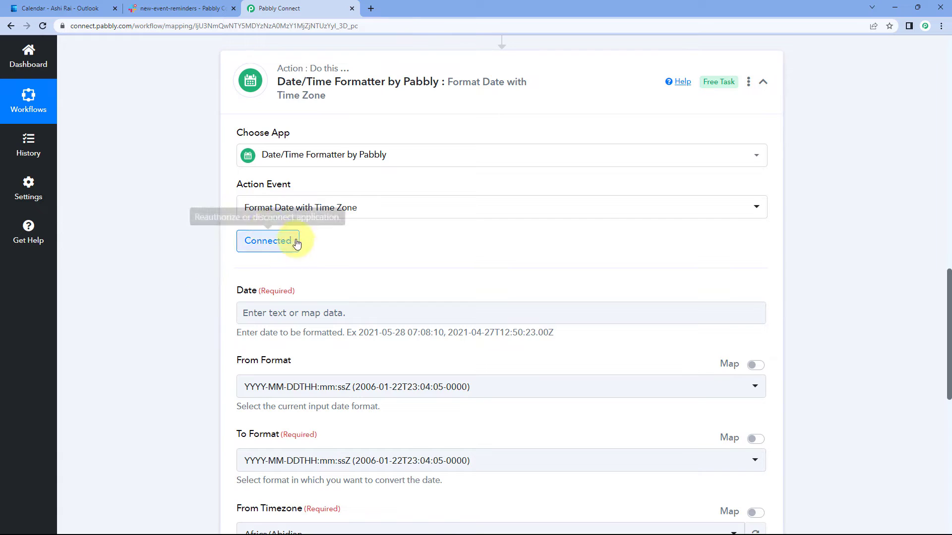
- Look over the formatter's fields and examine the Start DateTime value in the trigger response as the date to convert
scroll(350, 243, "down", 1)
scroll(323, 212, "down", 1)
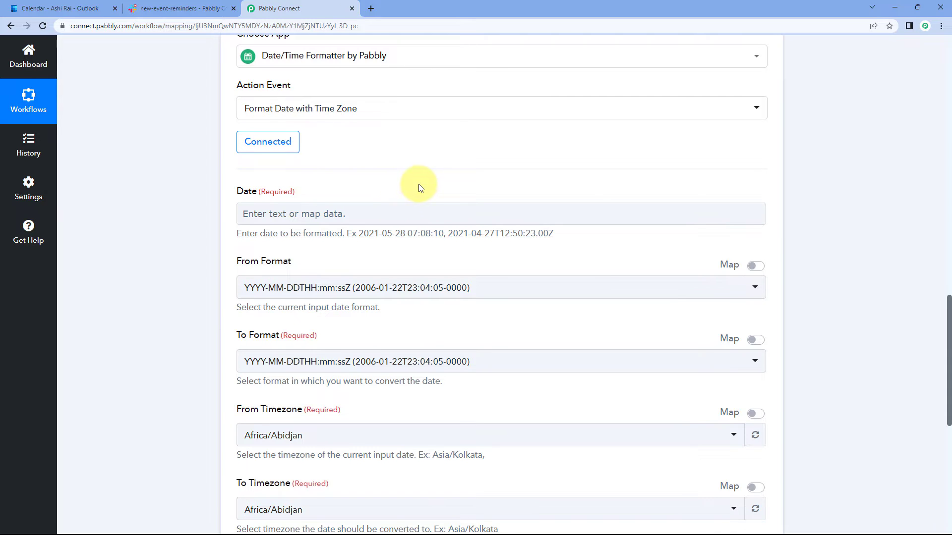
scroll(421, 189, "up", 8)
scroll(421, 190, "up", 8)
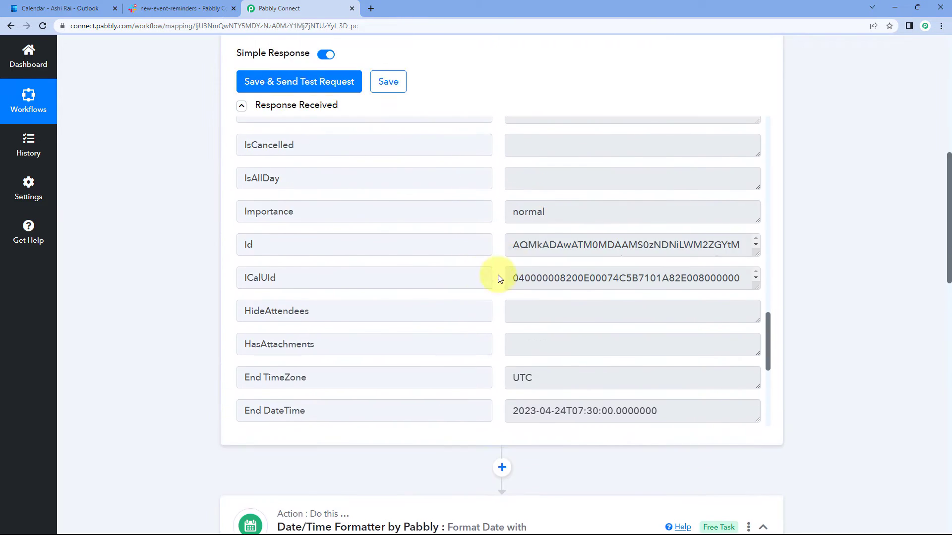
scroll(494, 259, "up", 15)
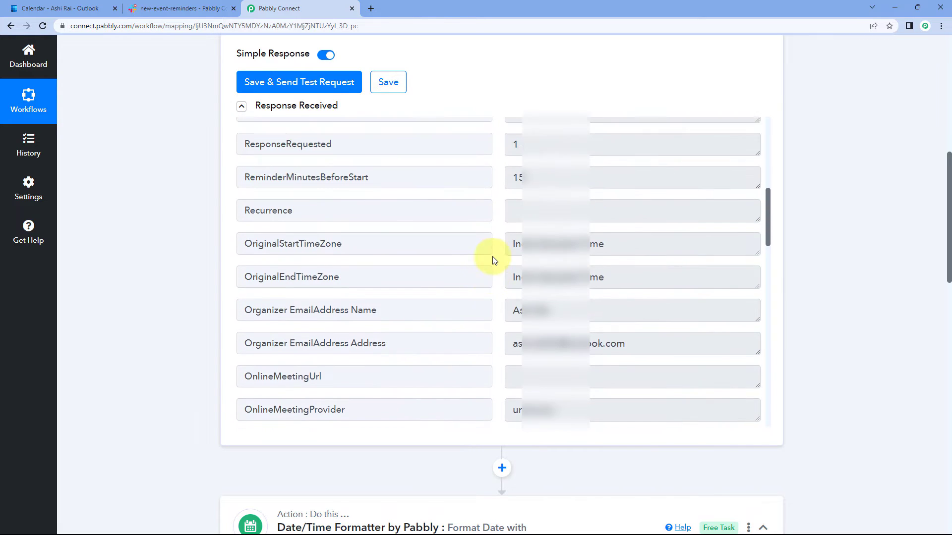
scroll(493, 259, "up", 3)
scroll(501, 268, "down", 2)
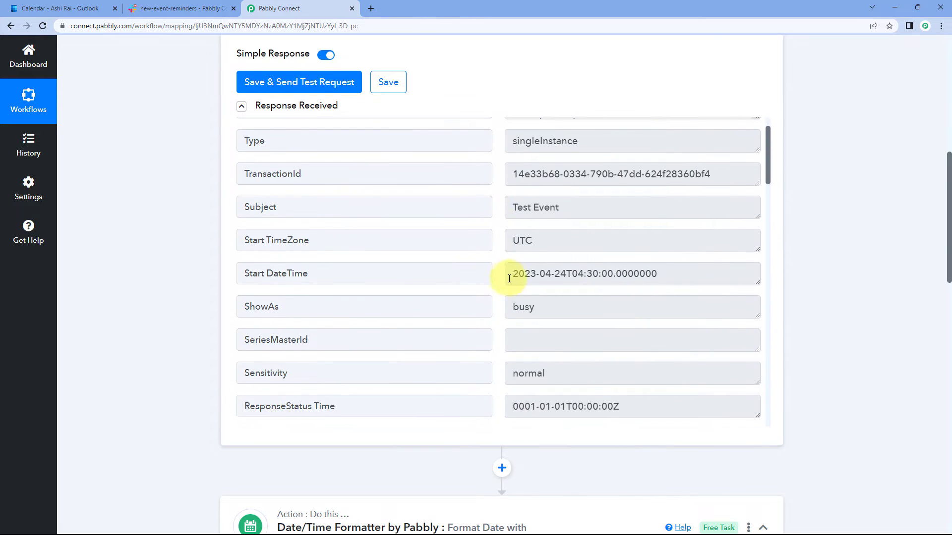
mouse_move(511, 277)
left_mouse_down()
mouse_move(685, 275)
mouse_move(510, 272)
left_mouse_up()
left_click(674, 274)
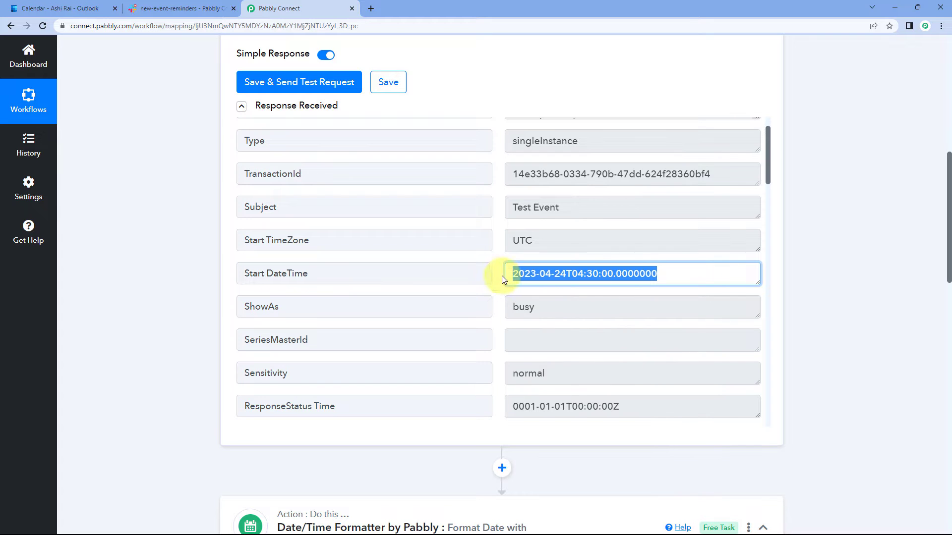
left_click(479, 271)
scroll(162, 308, "down", 8)
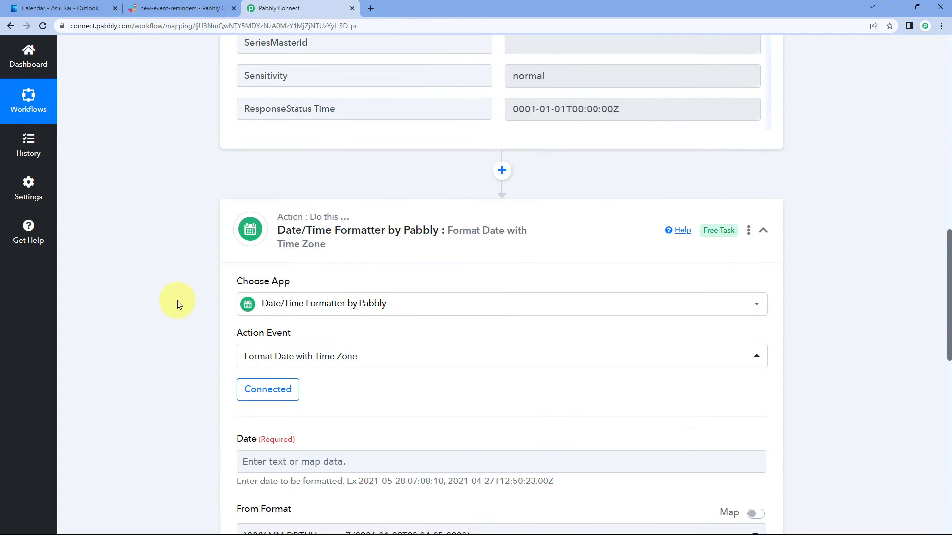
- Map the formatter's Date field to Start DateTime from the Microsoft Office 365 New Calendar Event step
scroll(189, 303, "down", 3)
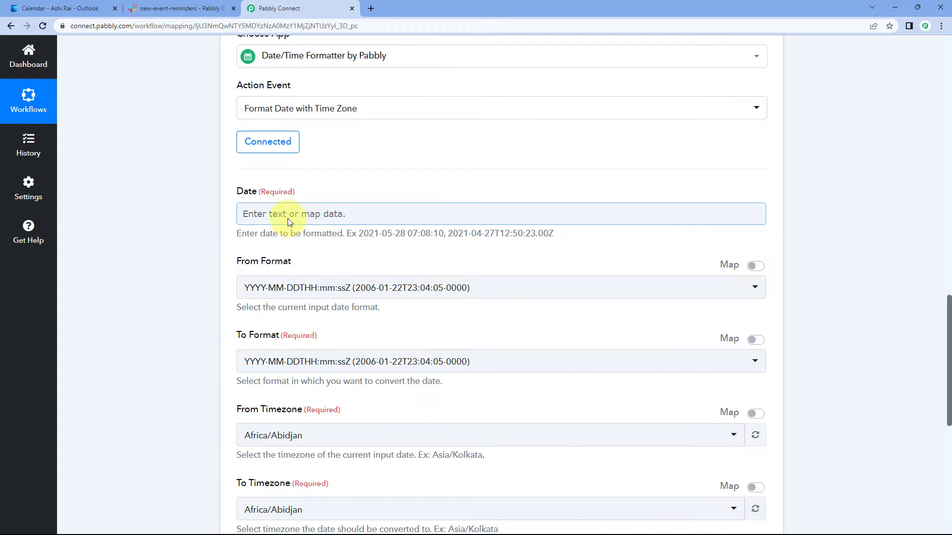
left_click(256, 212)
scroll(193, 214, "down", 1)
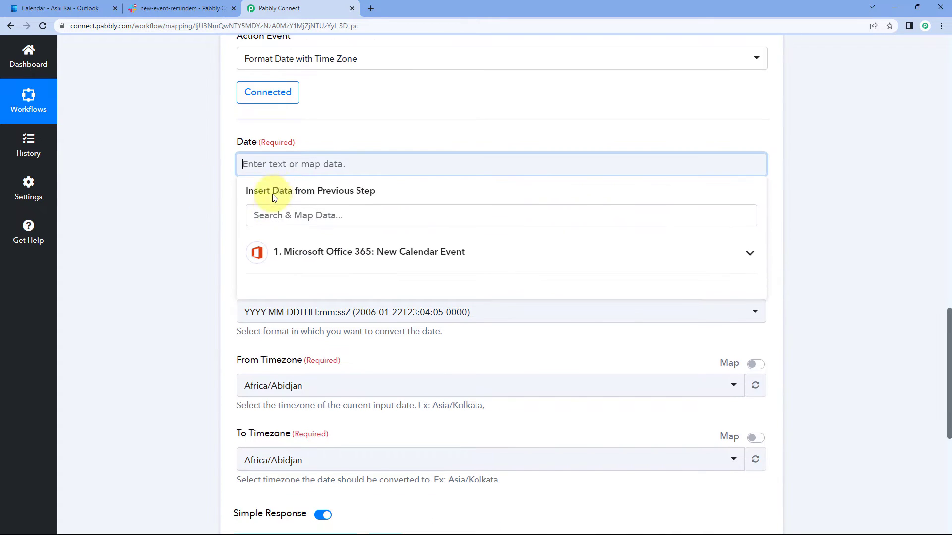
left_click(402, 253)
scroll(216, 248, "down", 2)
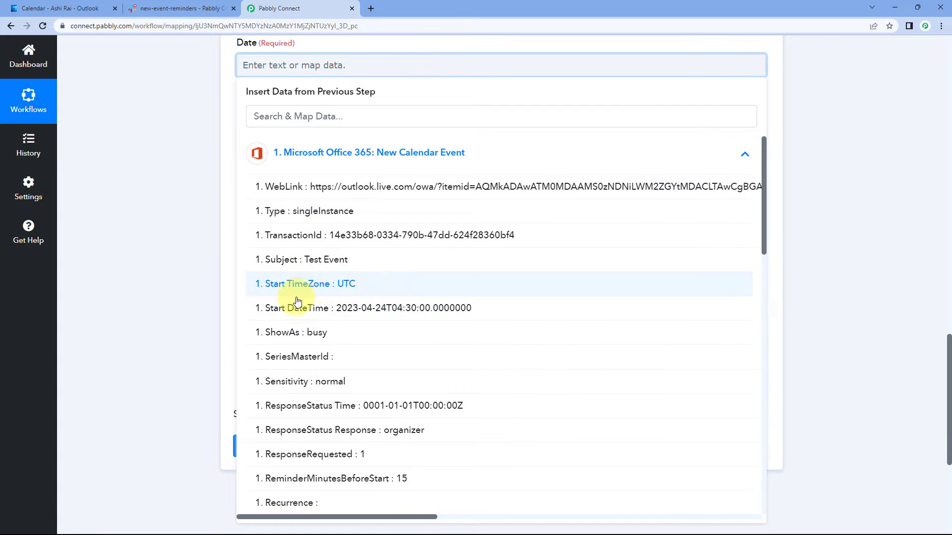
left_click(337, 309)
scroll(176, 196, "up", 2)
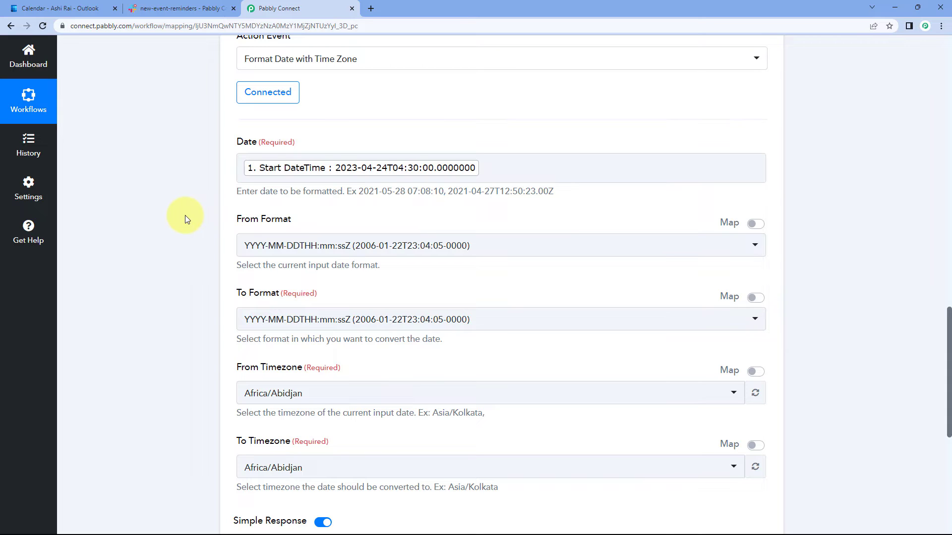
left_click(237, 174)
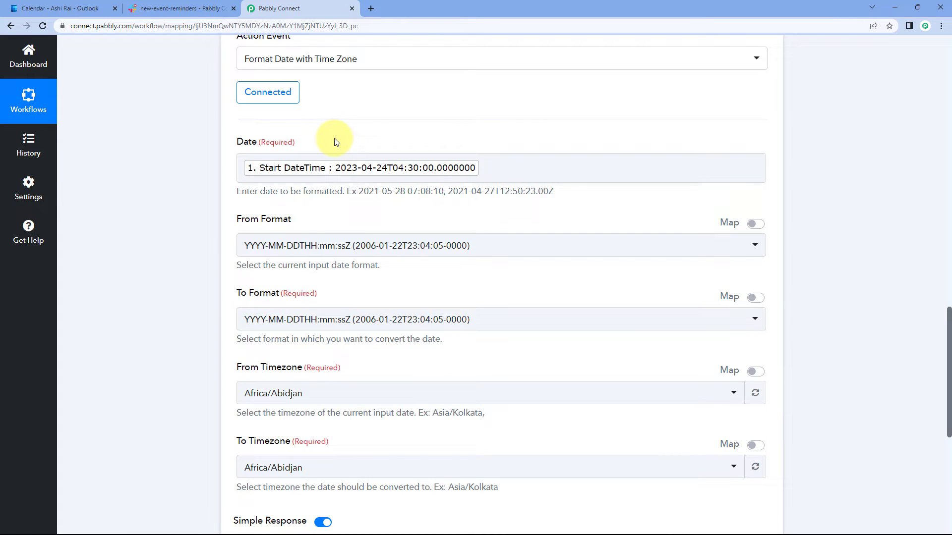
- Select YYYY-MM-DDTHH:mm:ssZ as the formatter's From Format to match the mapped start date
scroll(265, 151, "down", 1)
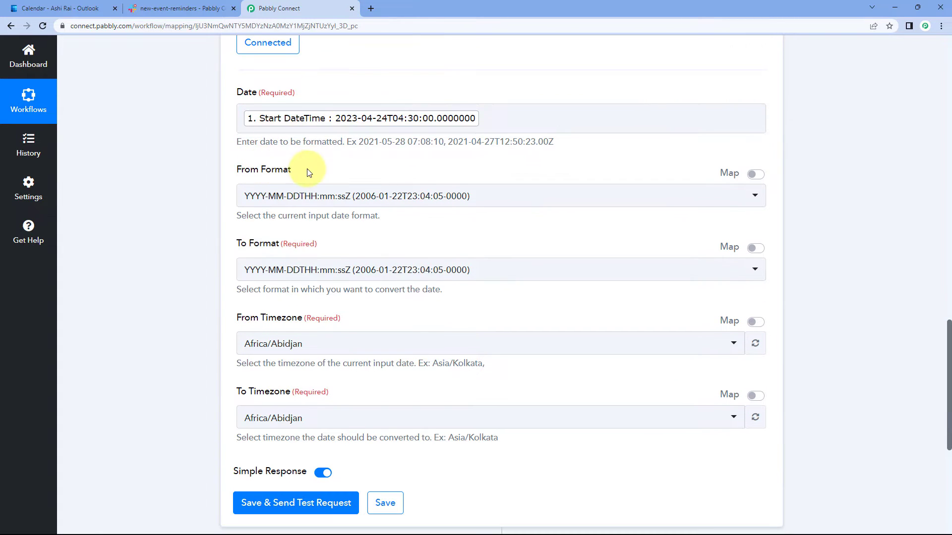
left_click(416, 198)
scroll(223, 183, "down", 2)
scroll(334, 175, "down", 3)
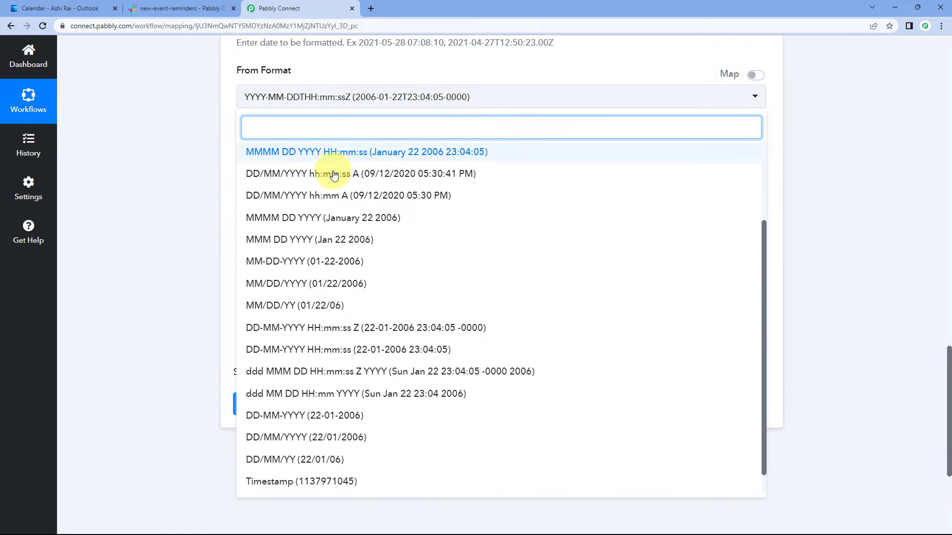
scroll(334, 175, "up", 5)
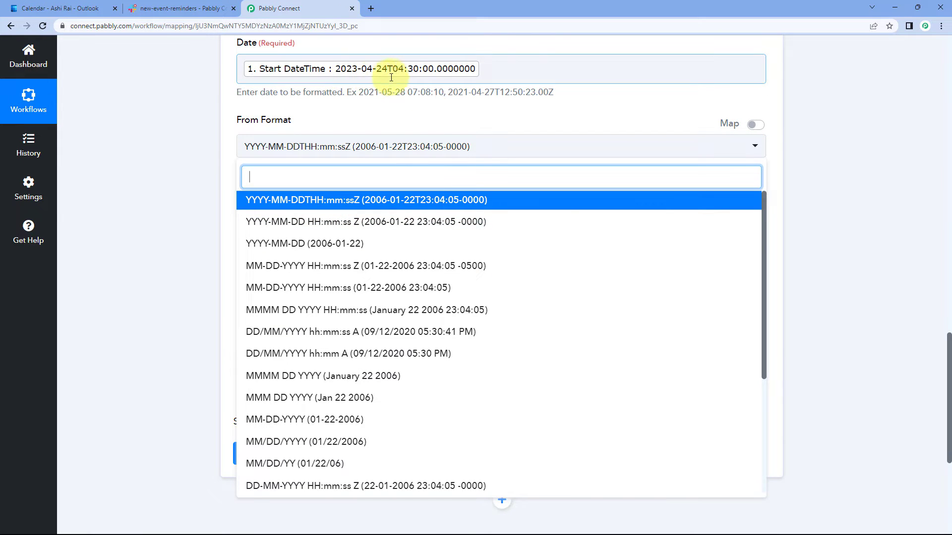
left_click(345, 207)
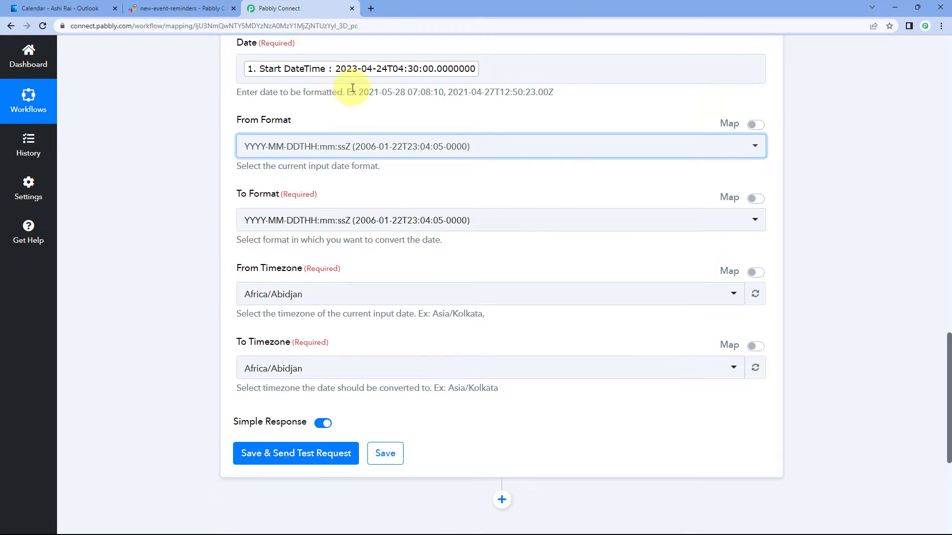
left_click(328, 124)
- Set the formatter's To Format to DD/MM/YYYY hh:mm:ss A
scroll(247, 144, "down", 1)
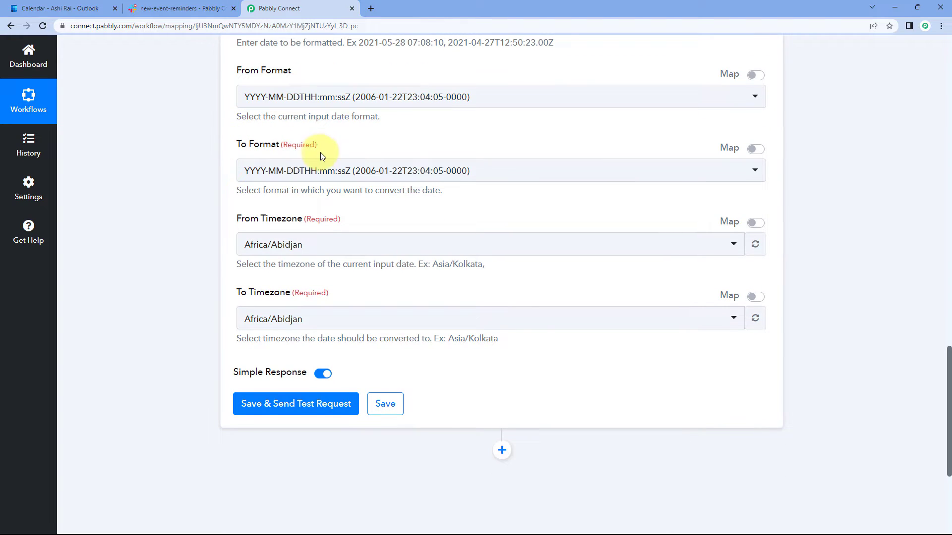
left_click(365, 170)
scroll(187, 196, "down", 3)
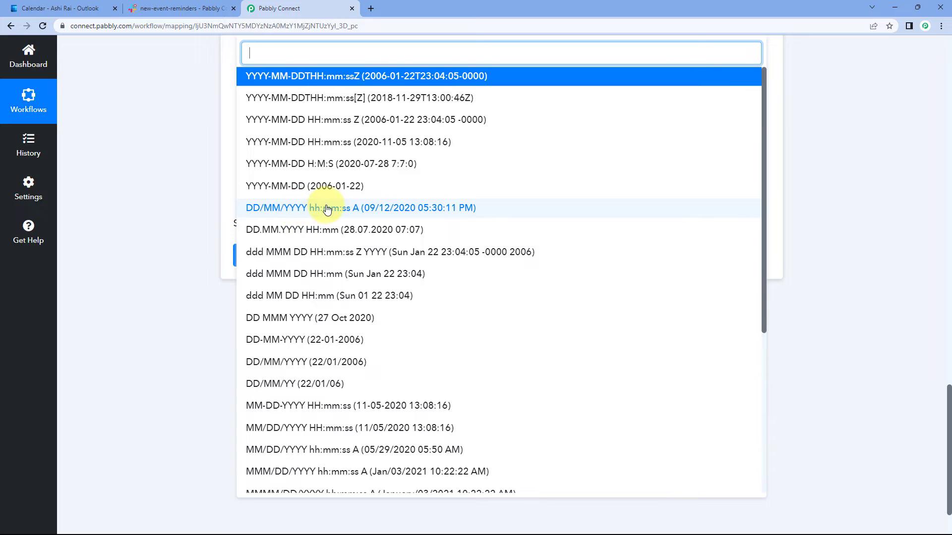
left_click(353, 211)
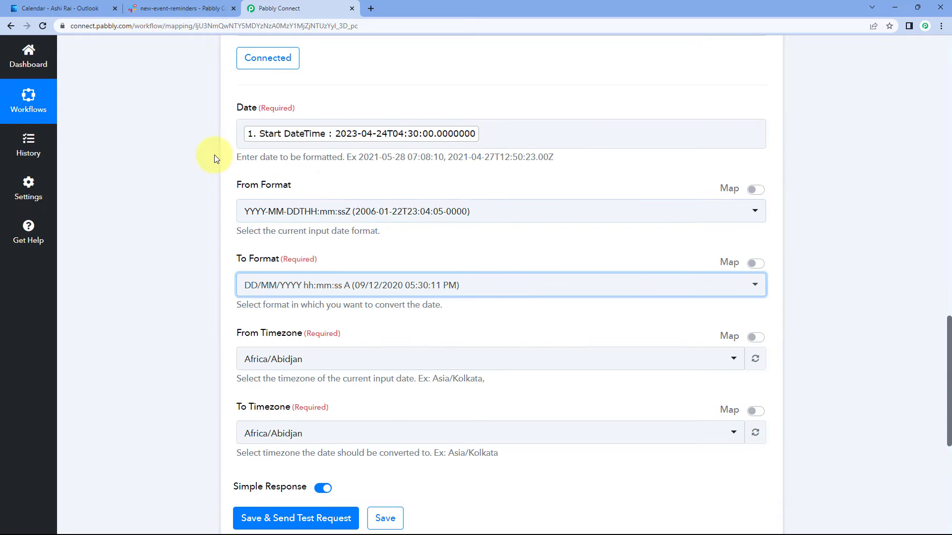
- Check the Start TimeZone value in the trigger response and set the formatter's From Timezone to Etc/UTC
scroll(202, 163, "down", 4)
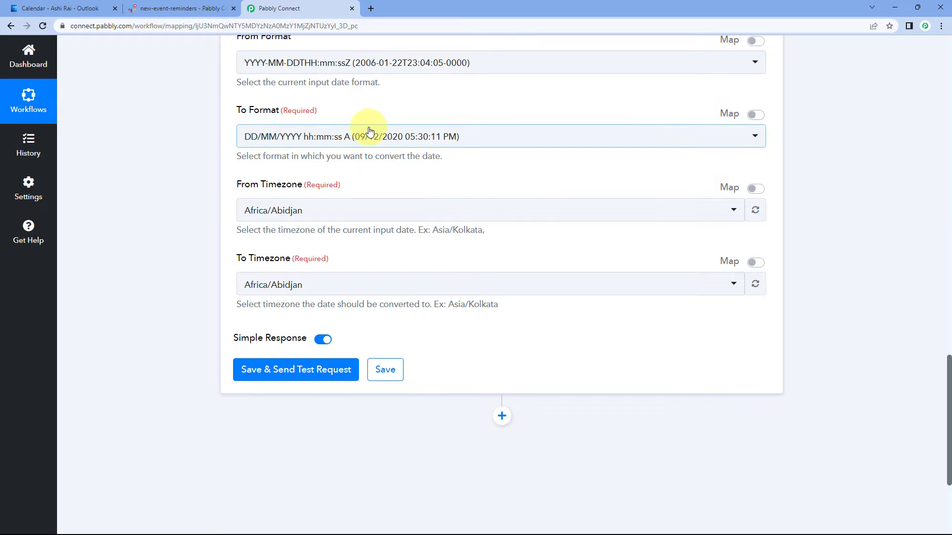
scroll(367, 132, "down", 1)
scroll(367, 133, "down", 1)
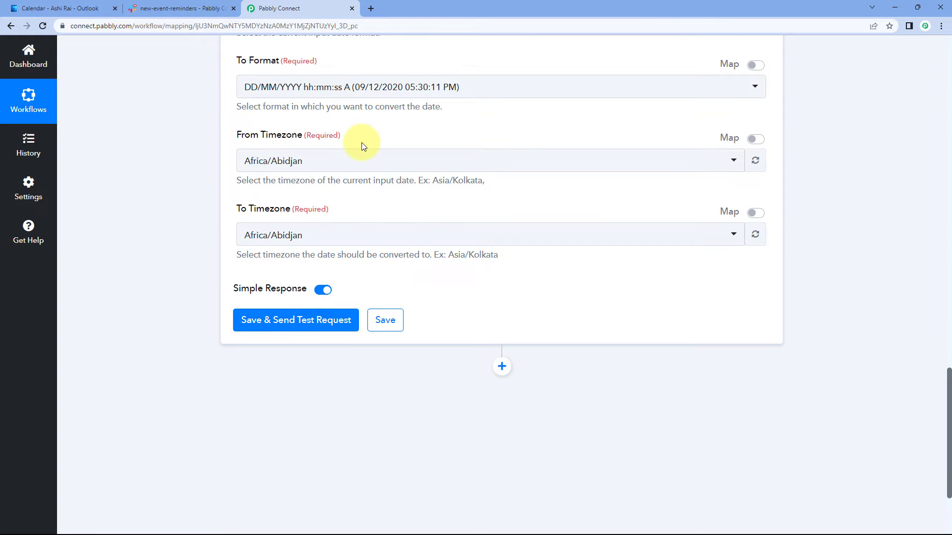
scroll(431, 143, "up", 15)
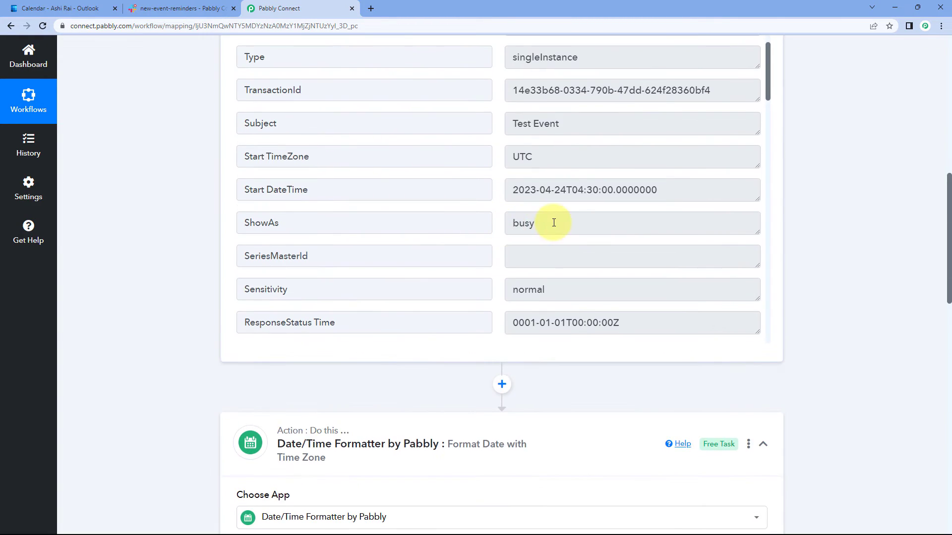
left_click_drag(542, 205, 508, 207)
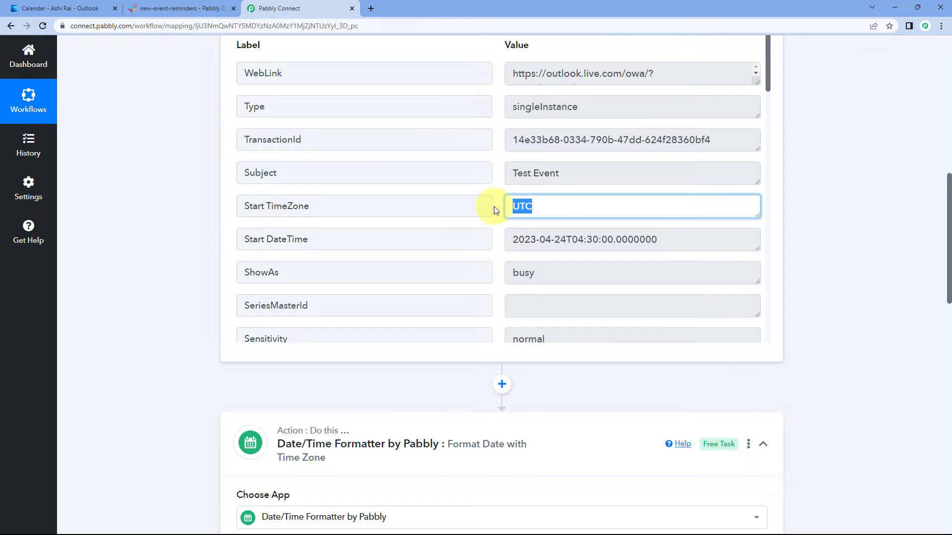
left_click(494, 206)
scroll(183, 234, "up", 1)
scroll(186, 231, "down", 5)
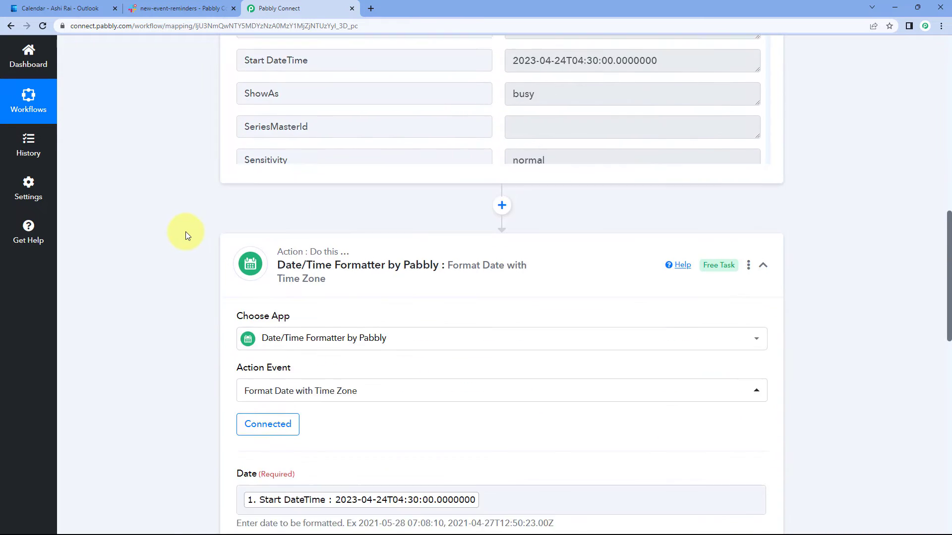
scroll(186, 231, "down", 12)
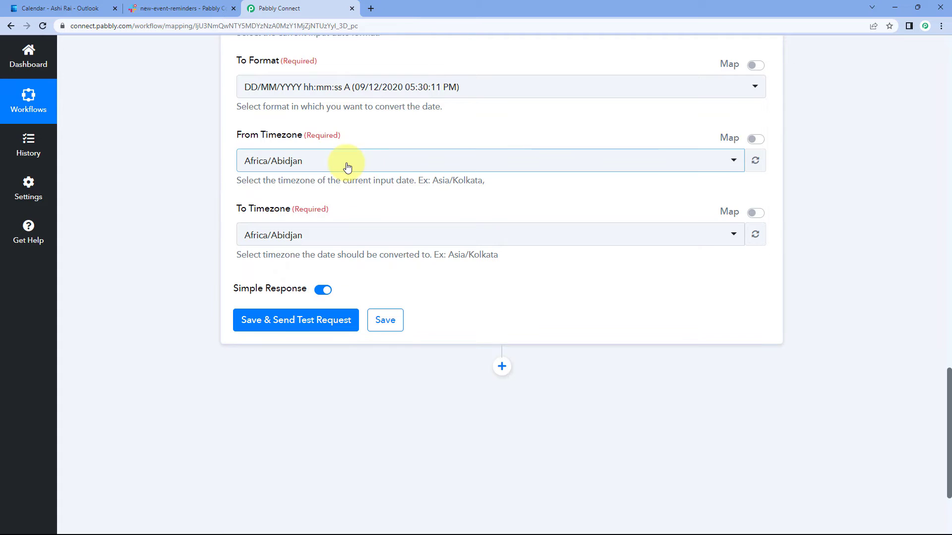
left_click(348, 164)
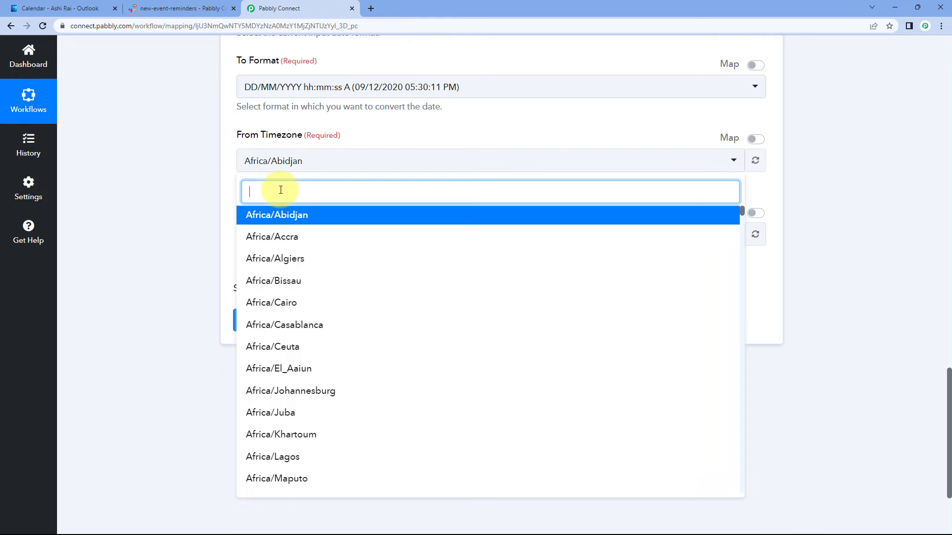
type("UTC")
left_click(291, 213)
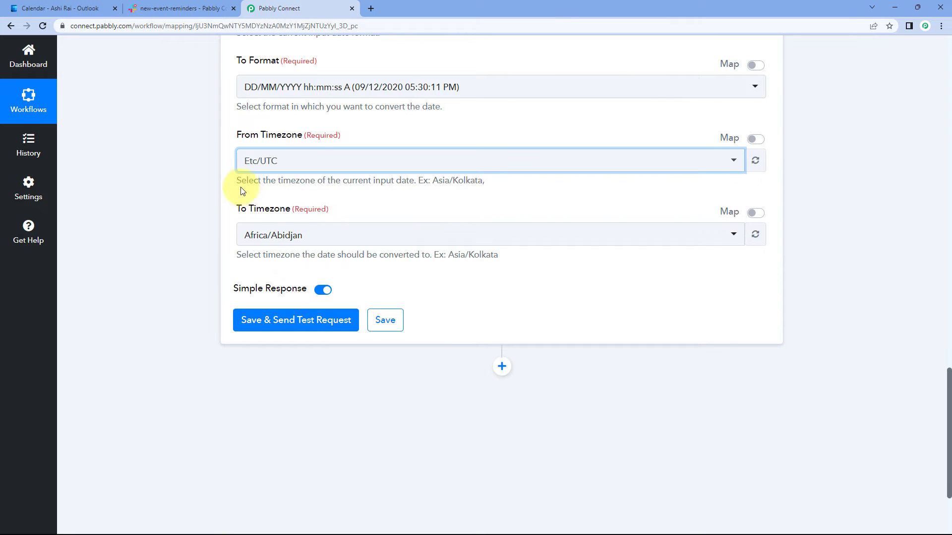
- Set the formatter's To Timezone to Asia/Kolkata, and save the step with a test request
scroll(228, 193, "down", 1)
left_click(314, 186)
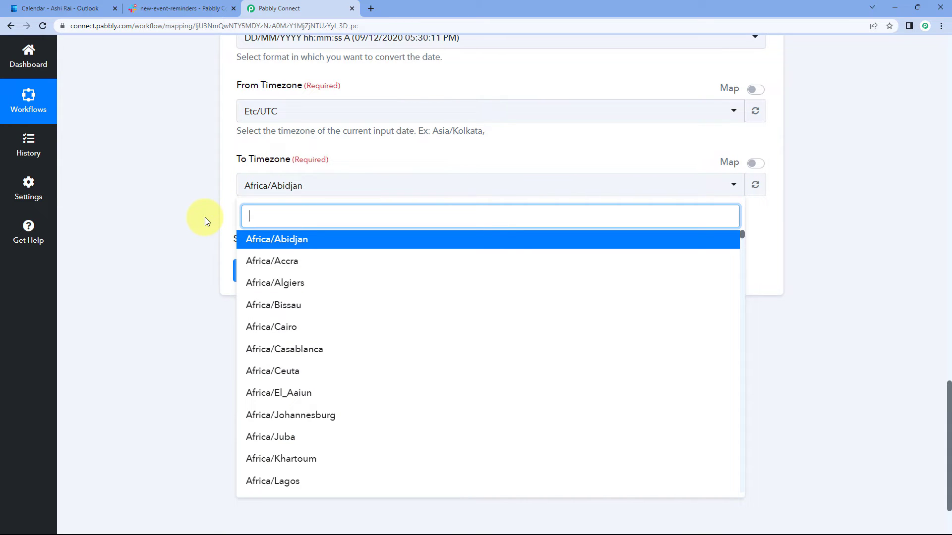
type("Kol")
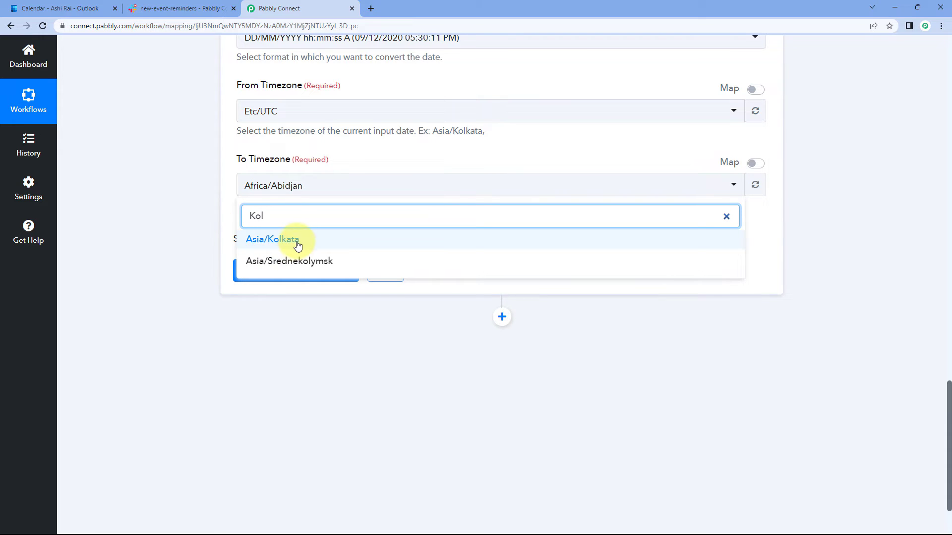
left_click(292, 240)
left_click(221, 218)
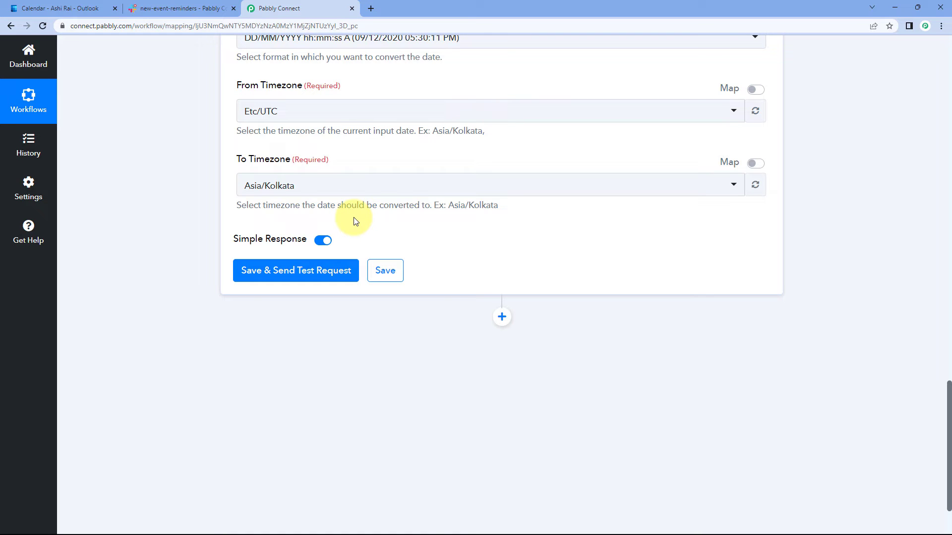
left_click(300, 272)
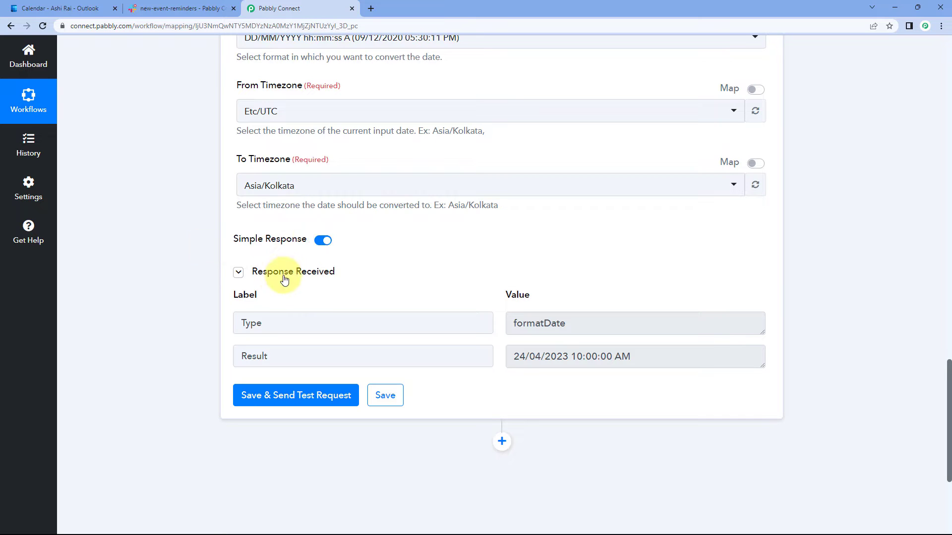
- Compare the formatter's Result date and time with the Test Event in the Outlook calendar, and return to Pabbly Connect
scroll(355, 278, "down", 1)
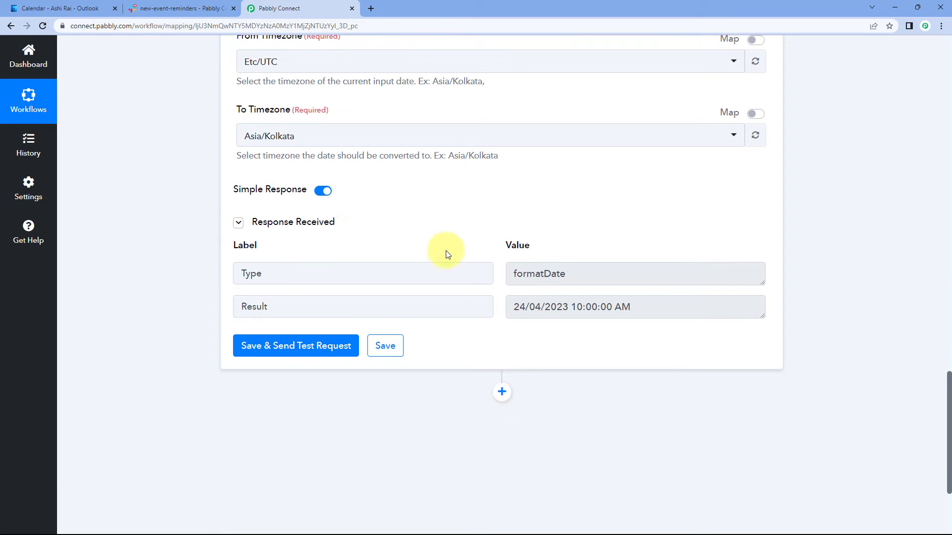
scroll(504, 270, "up", 8)
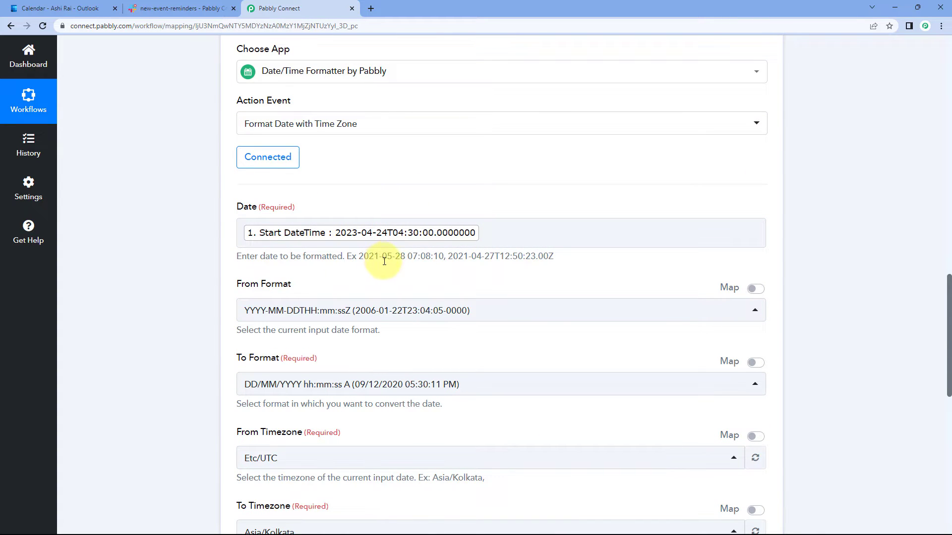
scroll(483, 272, "down", 8)
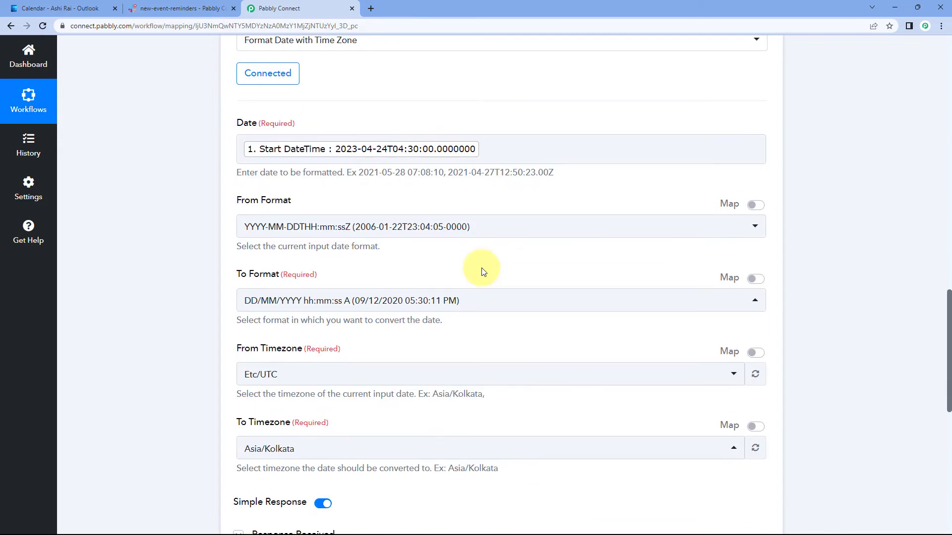
left_click_drag(509, 306, 634, 303)
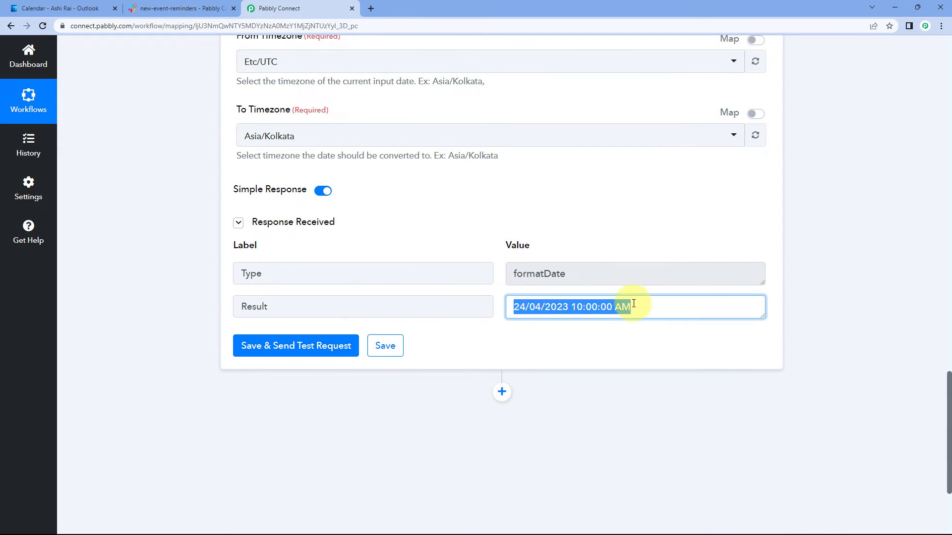
left_click(582, 308)
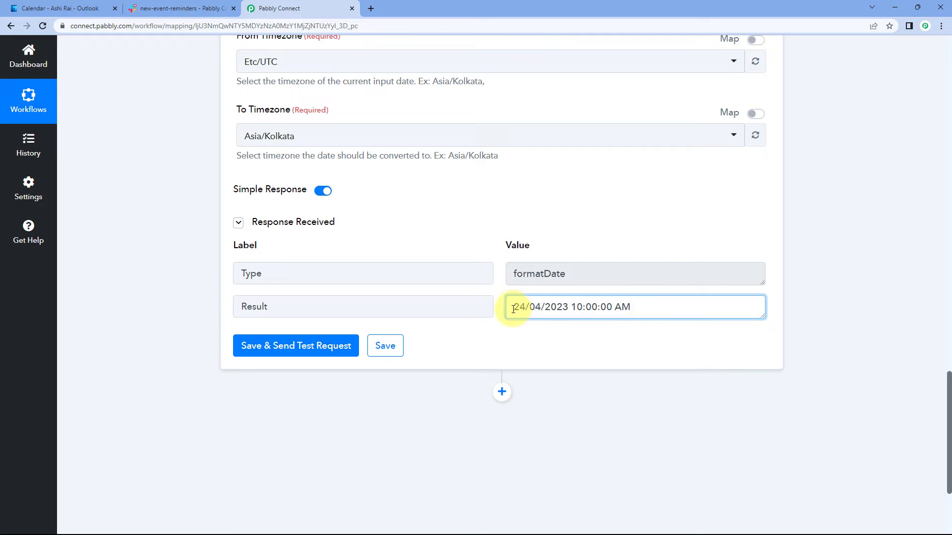
left_click_drag(513, 309, 569, 308)
left_click(84, 8)
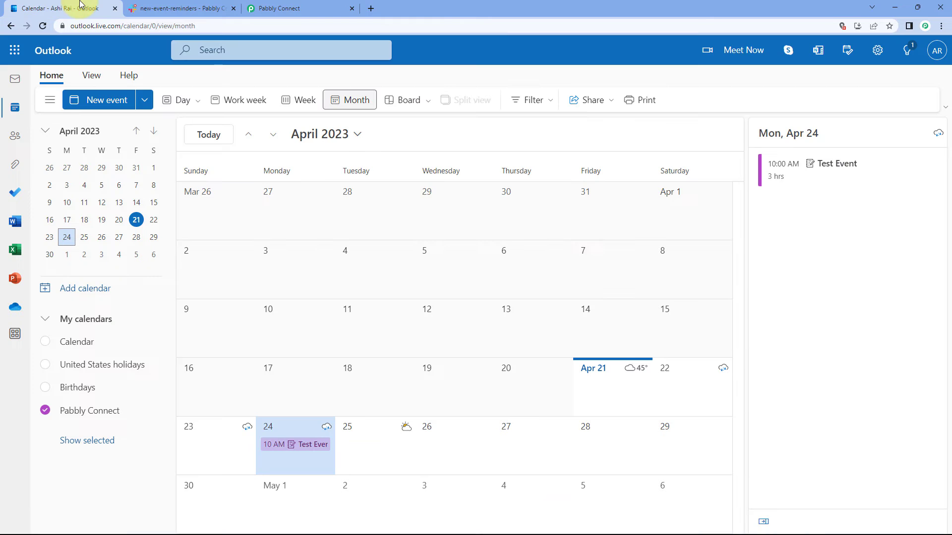
left_click(324, 8)
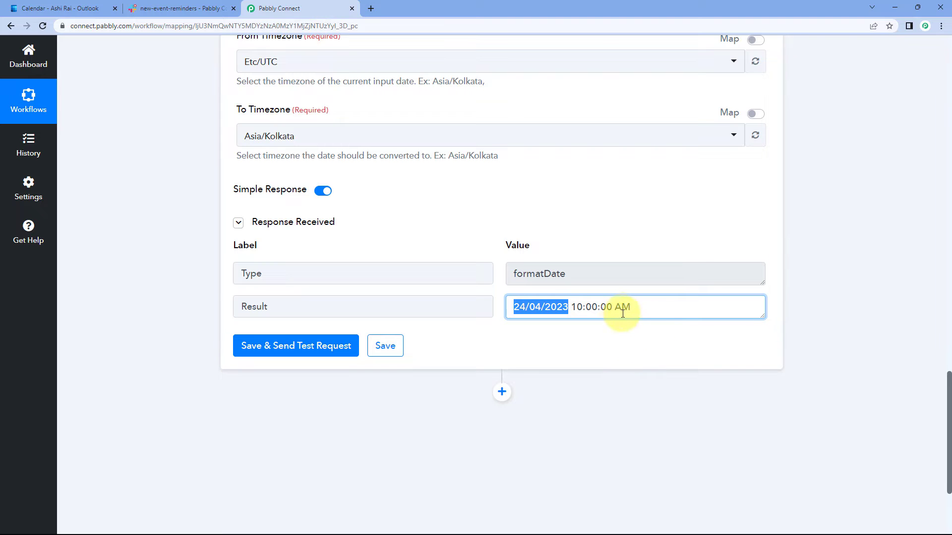
left_click_drag(633, 306, 579, 308)
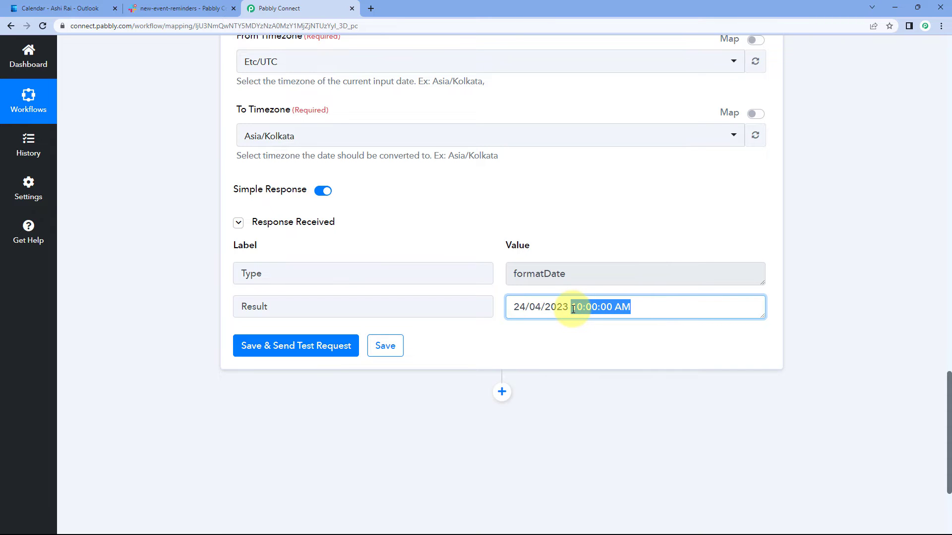
left_click(84, 8)
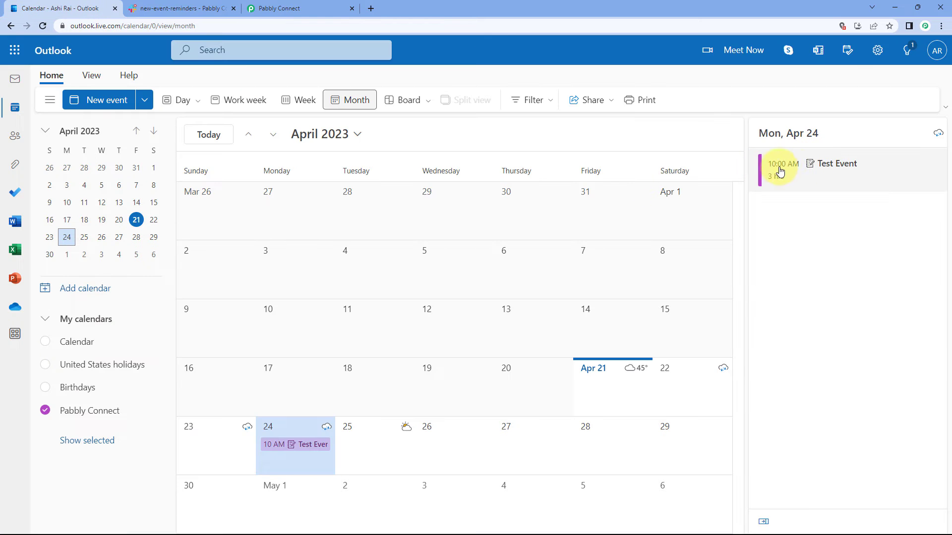
left_click(287, 8)
left_click(186, 221)
- Find the End DateTime value in the Microsoft Office 365 trigger response and examine it
scroll(498, 226, "up", 7)
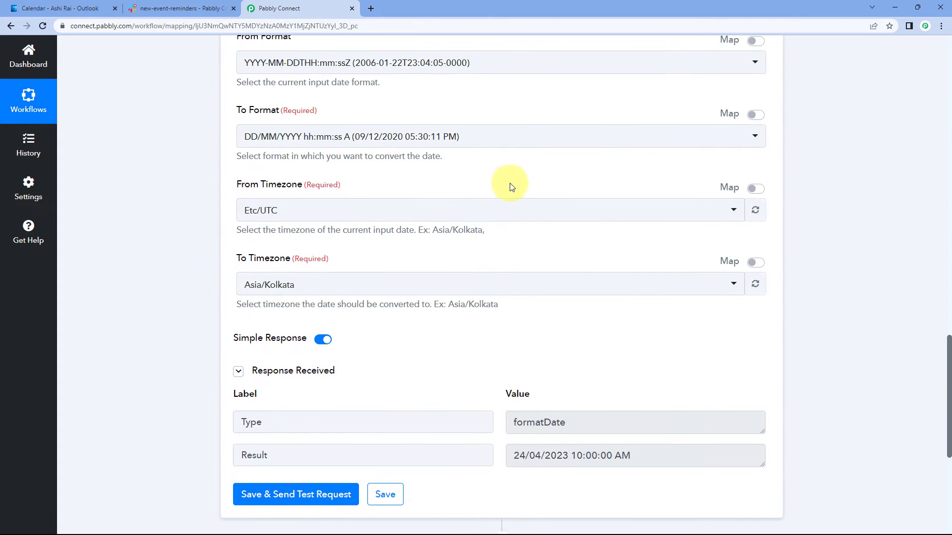
scroll(523, 222, "up", 3)
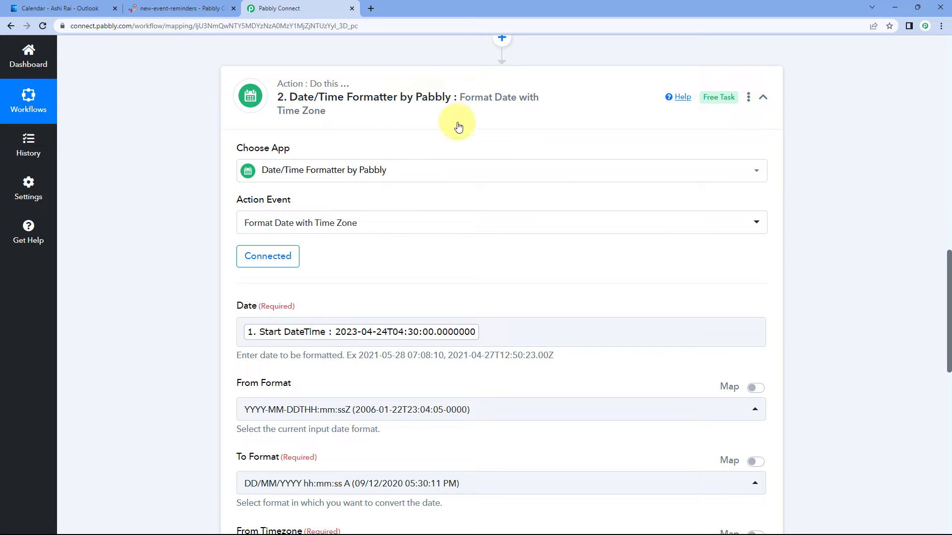
scroll(374, 232, "up", 7)
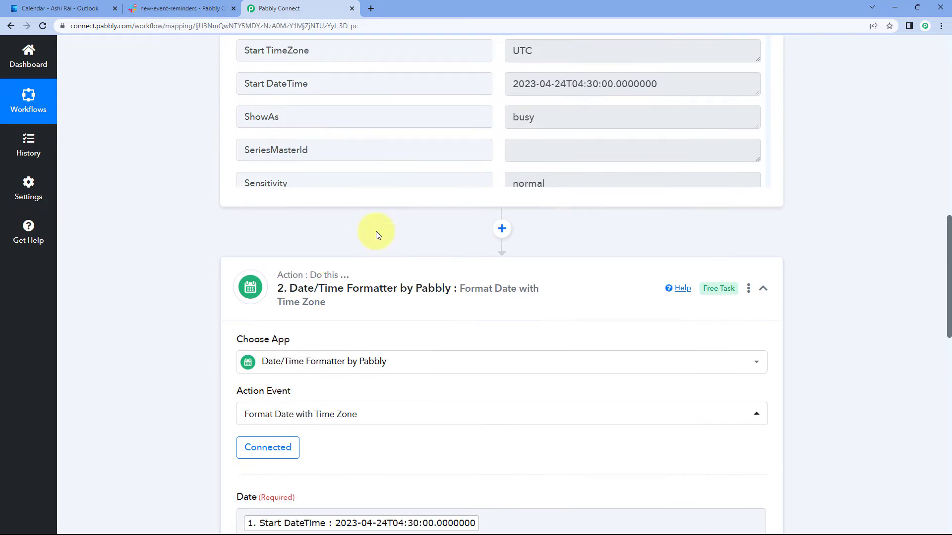
scroll(450, 192, "down", 12)
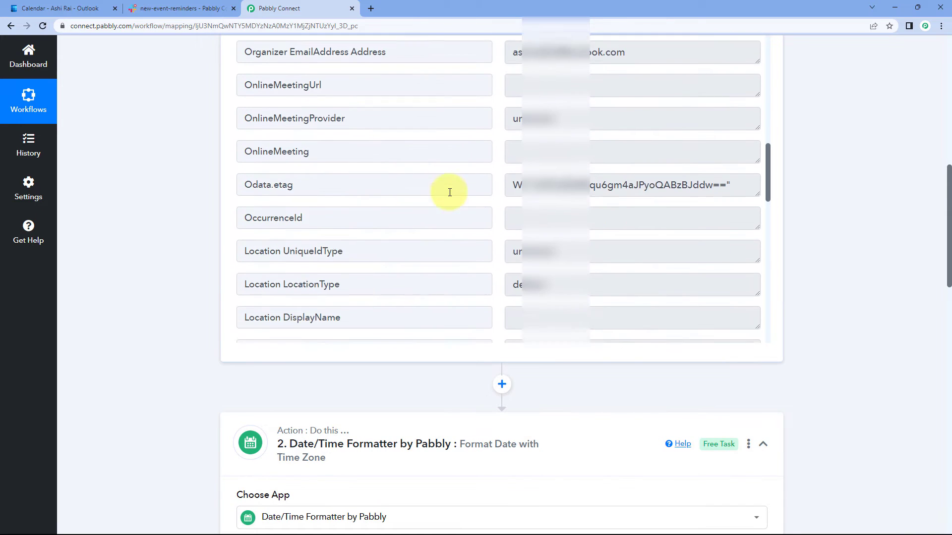
scroll(467, 207, "down", 3)
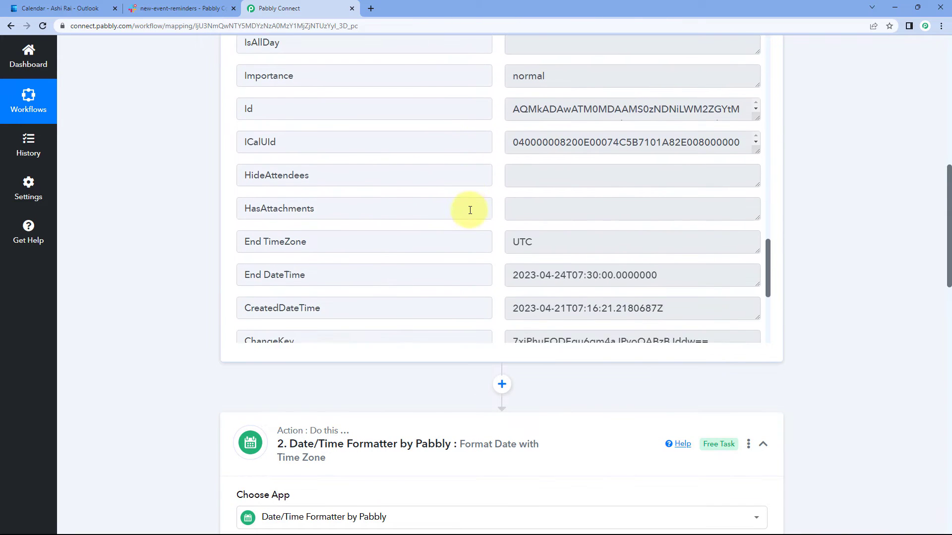
left_click_drag(514, 179, 656, 183)
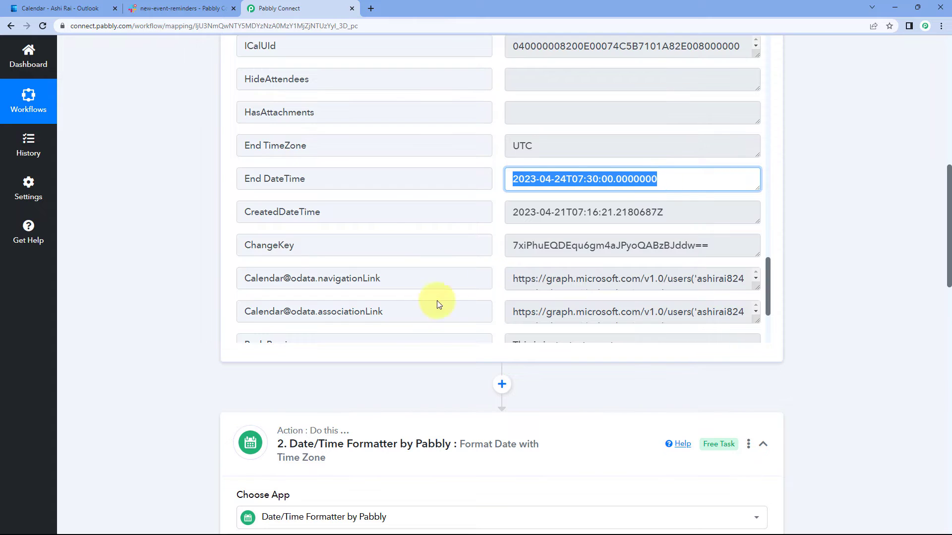
- Duplicate the Date/Time Formatter step by copying it and pasting the copy below it
scroll(193, 293, "down", 5)
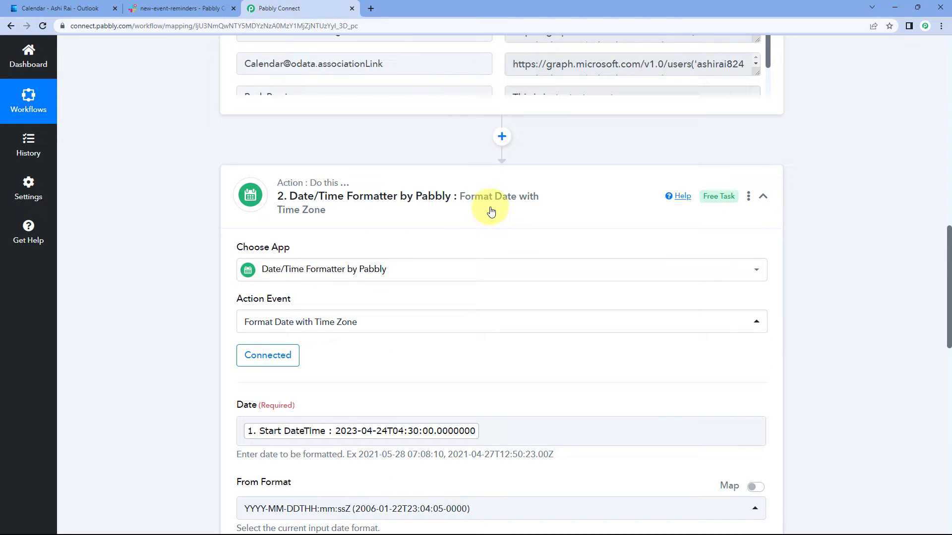
left_click(749, 199)
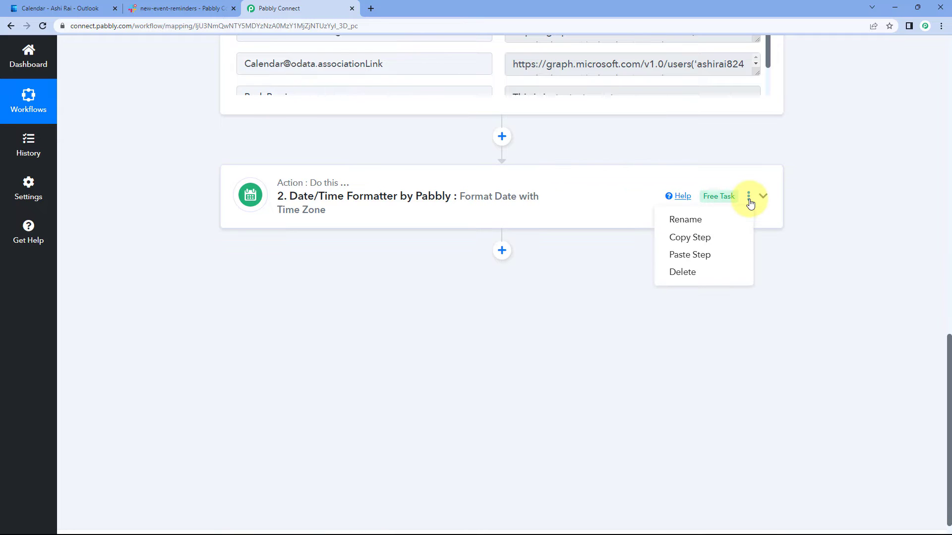
left_click(696, 242)
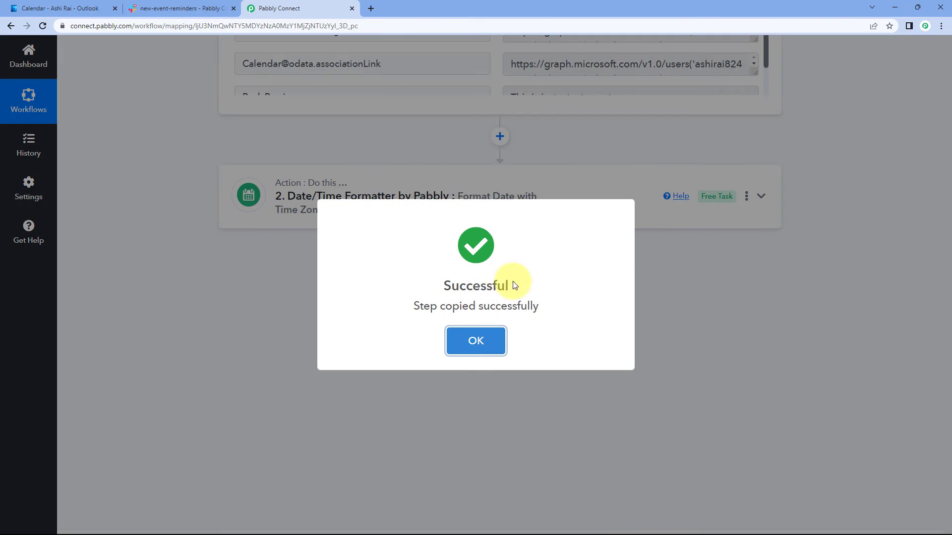
left_click(474, 340)
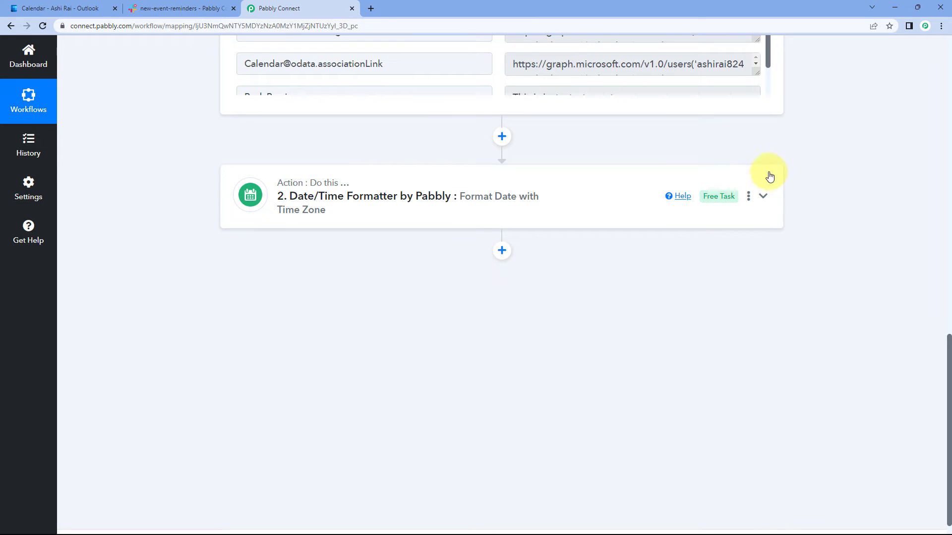
left_click(750, 198)
left_click(686, 256)
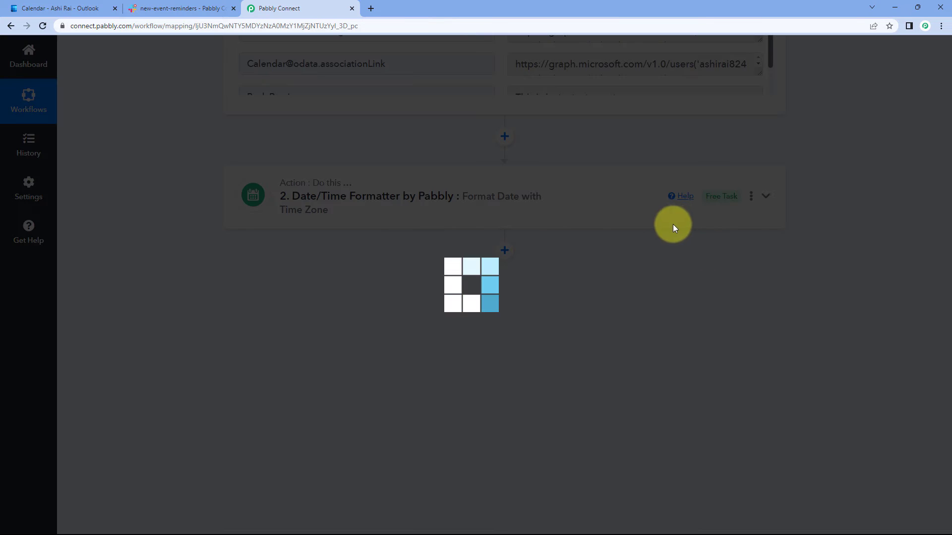
- Replace the Date mapping in the third step's Date/Time Formatter with End DateTime from the Microsoft Office 365 New Calendar Event trigger
scroll(397, 213, "down", 1)
scroll(397, 213, "down", 1)
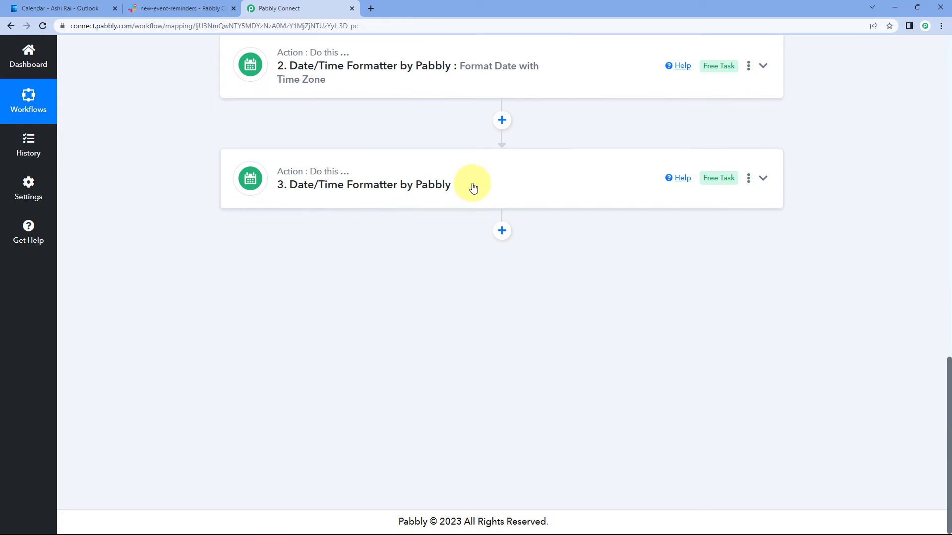
left_click(472, 186)
scroll(197, 215, "down", 4)
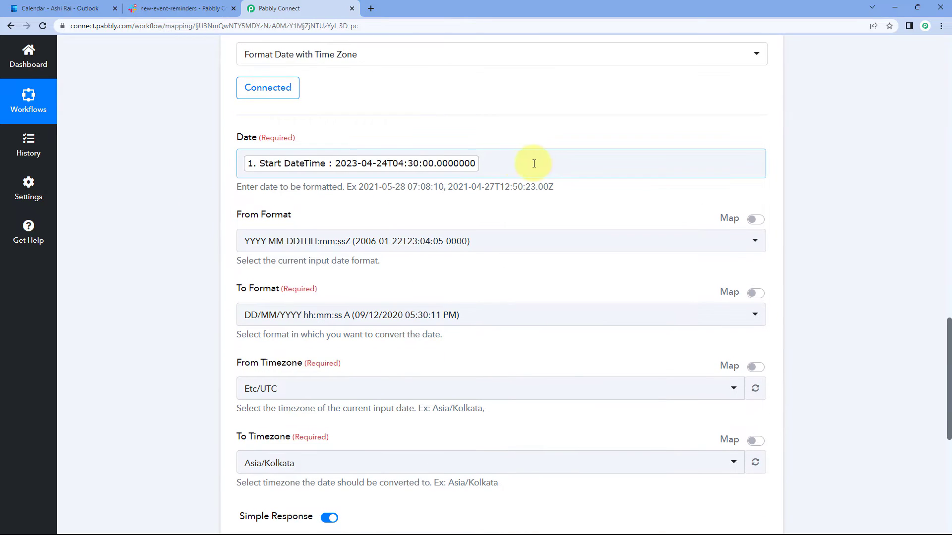
left_click(521, 162)
key("BackSpace")
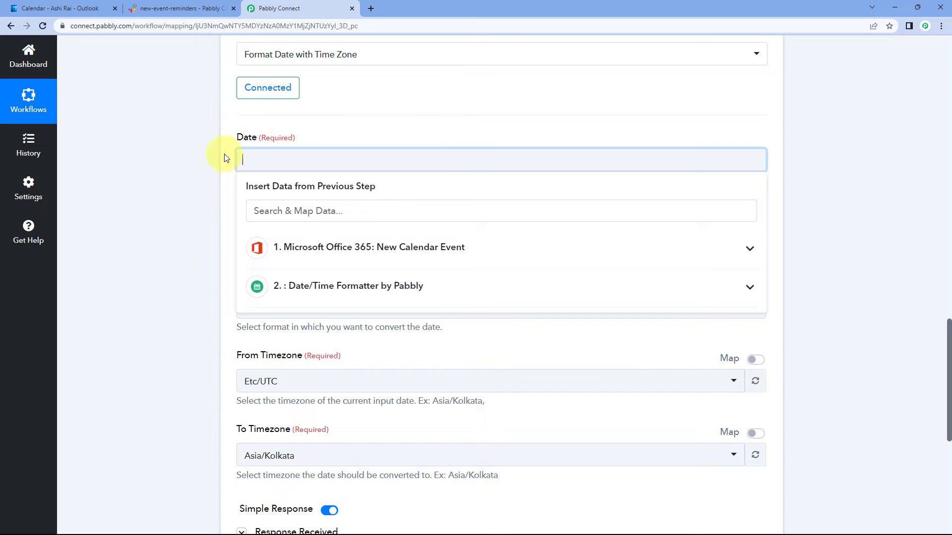
left_click(347, 249)
scroll(382, 253, "down", 8)
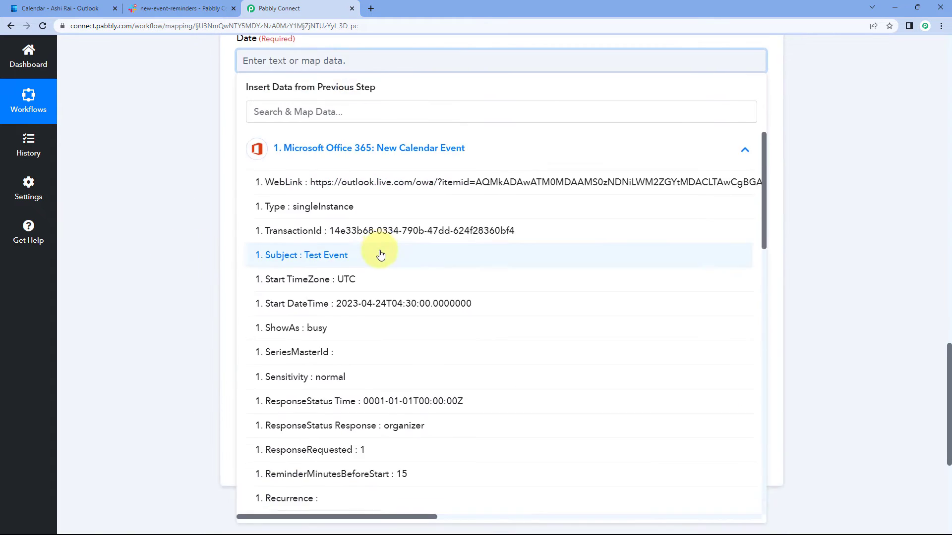
scroll(385, 254, "down", 9)
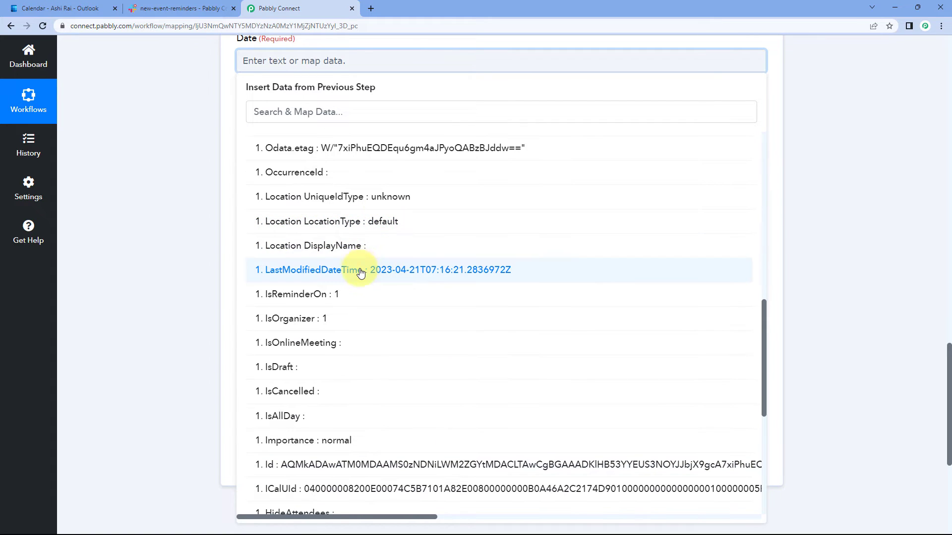
scroll(362, 298, "down", 2)
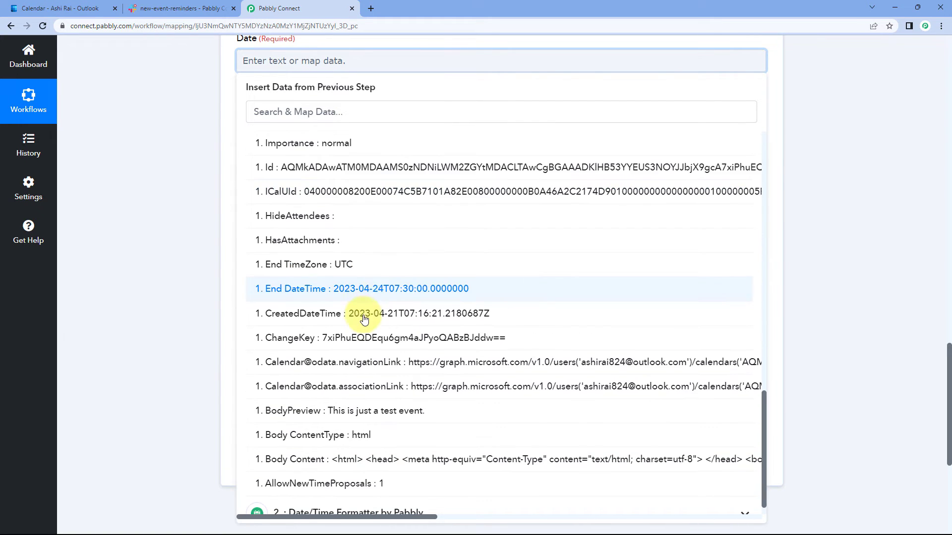
left_click(365, 290)
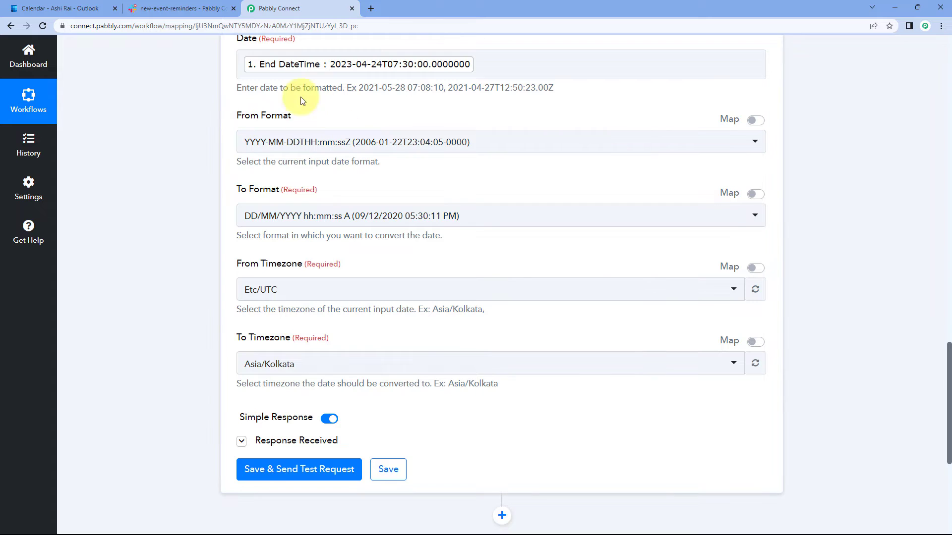
- Save the End DateTime formatter step and send its test request
scroll(223, 206, "down", 1)
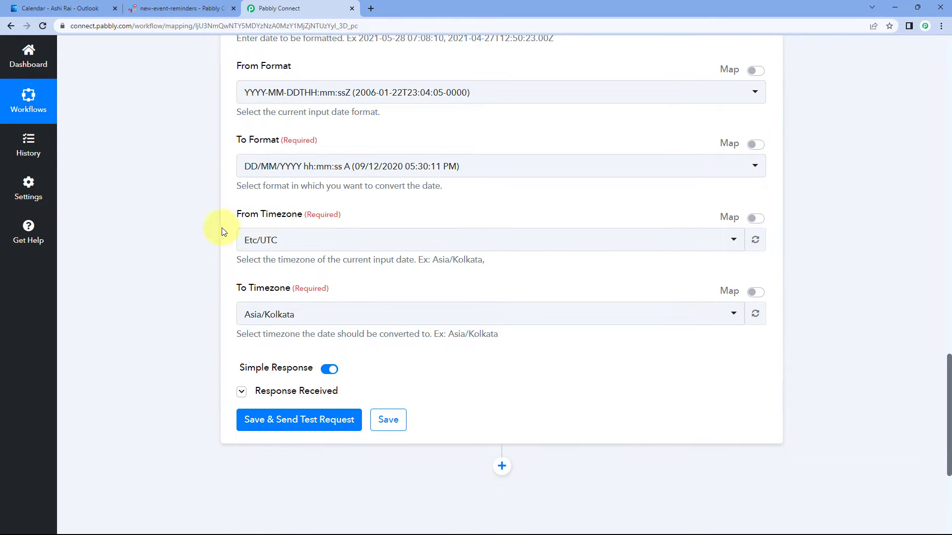
scroll(275, 279, "down", 2)
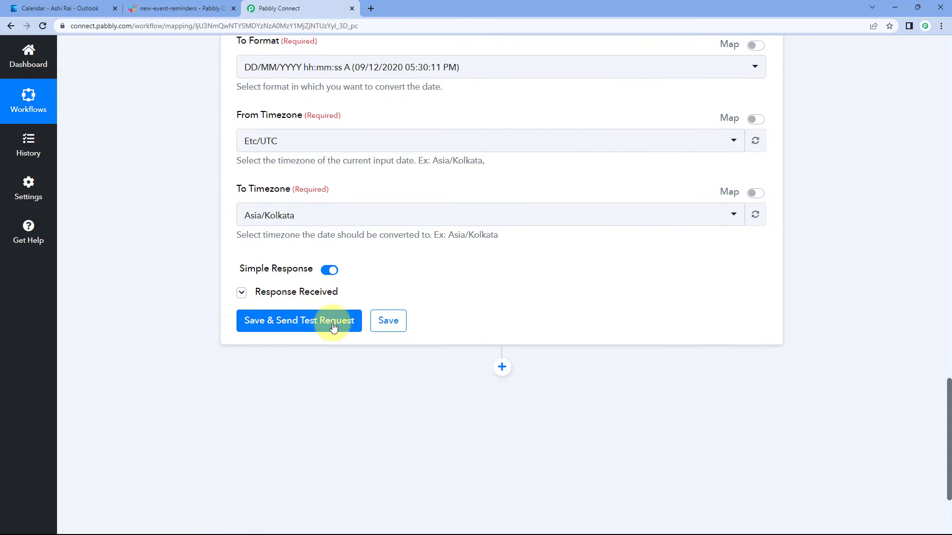
left_click(335, 320)
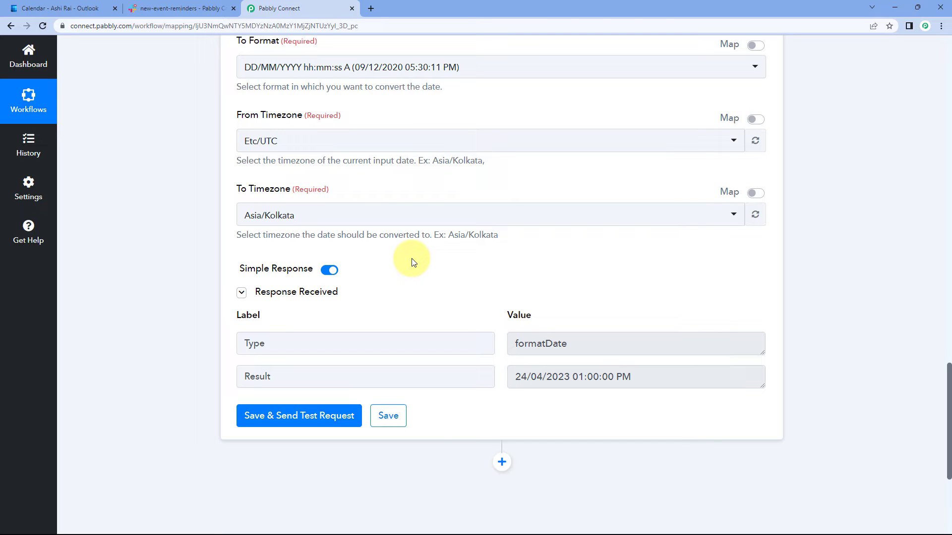
- Check the End DateTime formatter's mapped date against its Result value, and collapse the step
scroll(414, 262, "up", 3)
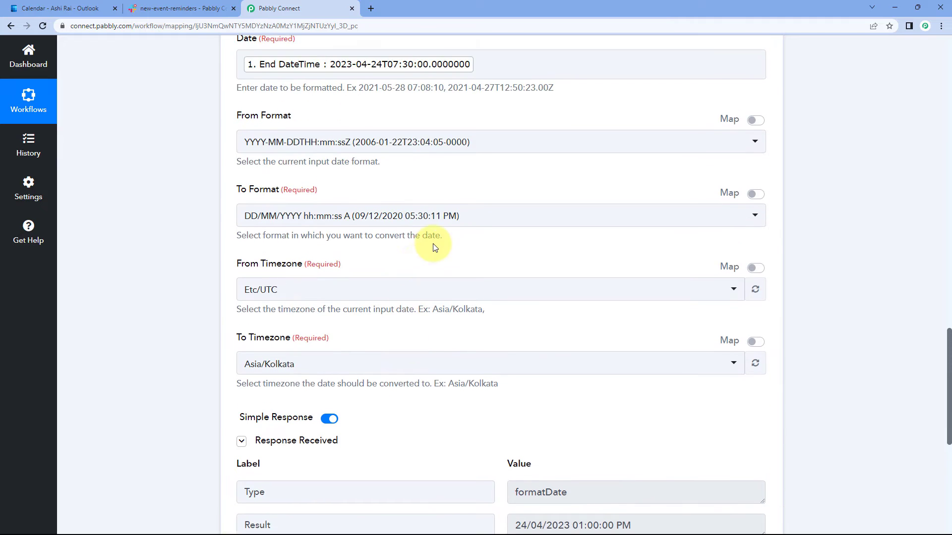
scroll(435, 247, "down", 4)
left_click_drag(512, 330, 635, 336)
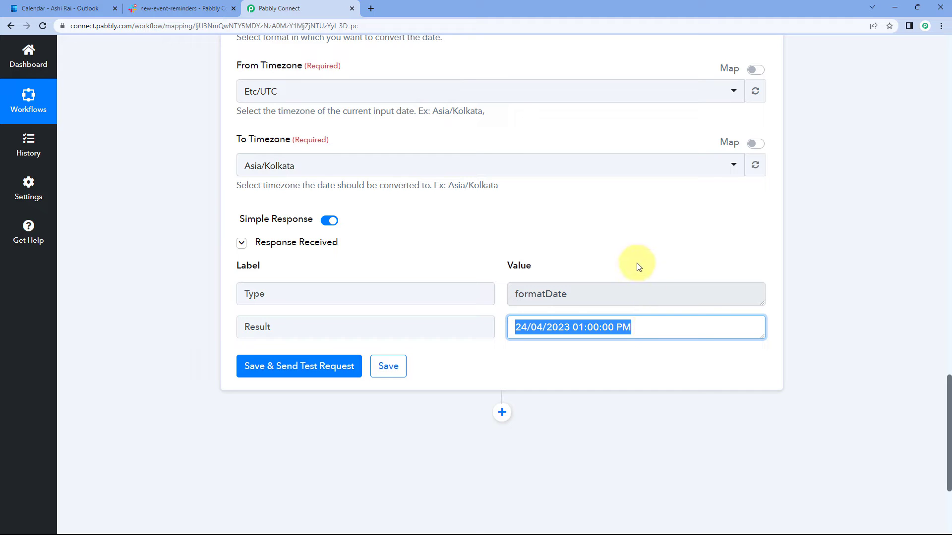
left_click(615, 267)
scroll(826, 244, "up", 9)
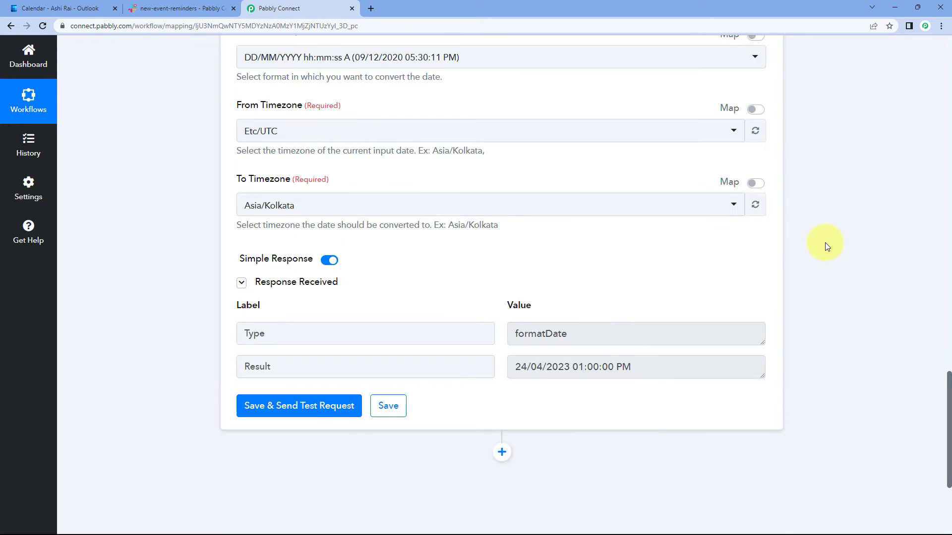
scroll(777, 247, "up", 5)
left_click(763, 305)
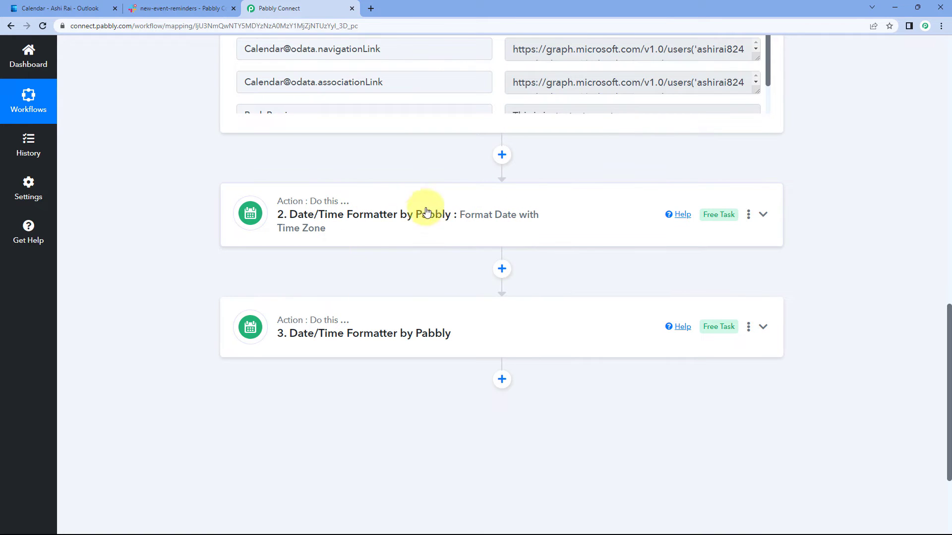
- Expand both Date/Time Formatter steps and review the Result values for the event's start and end
left_click(387, 220)
scroll(168, 232, "down", 10)
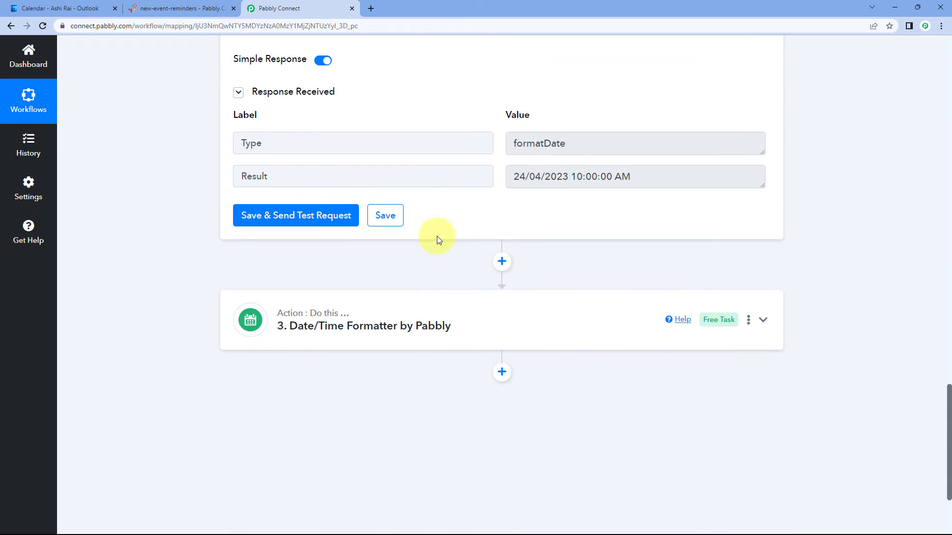
left_click_drag(638, 181, 519, 180)
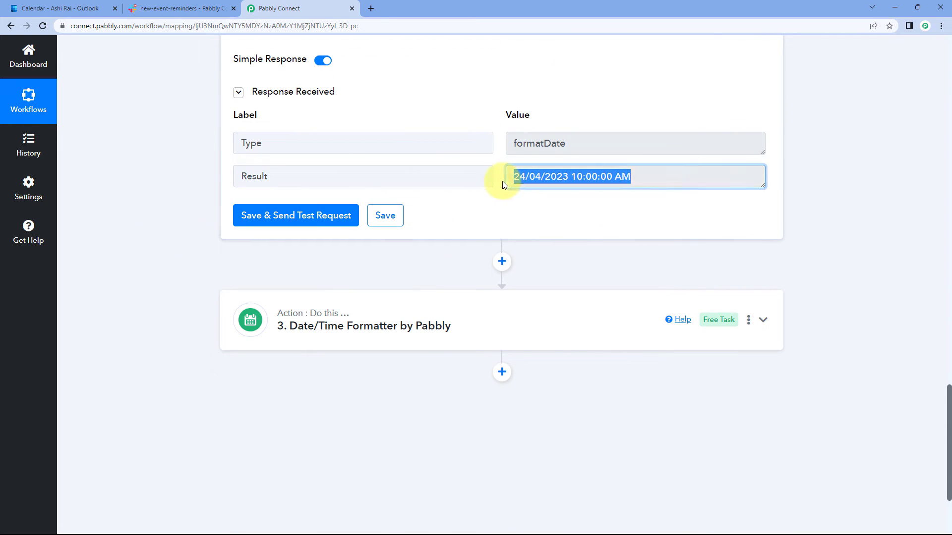
left_click(501, 181)
scroll(490, 223, "down", 1)
scroll(476, 218, "down", 2)
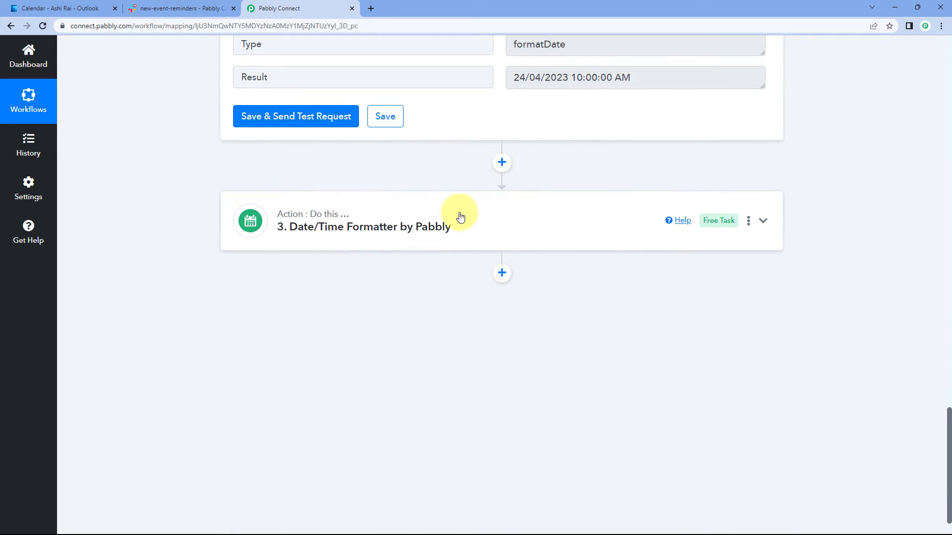
left_click(457, 213)
scroll(181, 228, "down", 8)
scroll(181, 228, "down", 5)
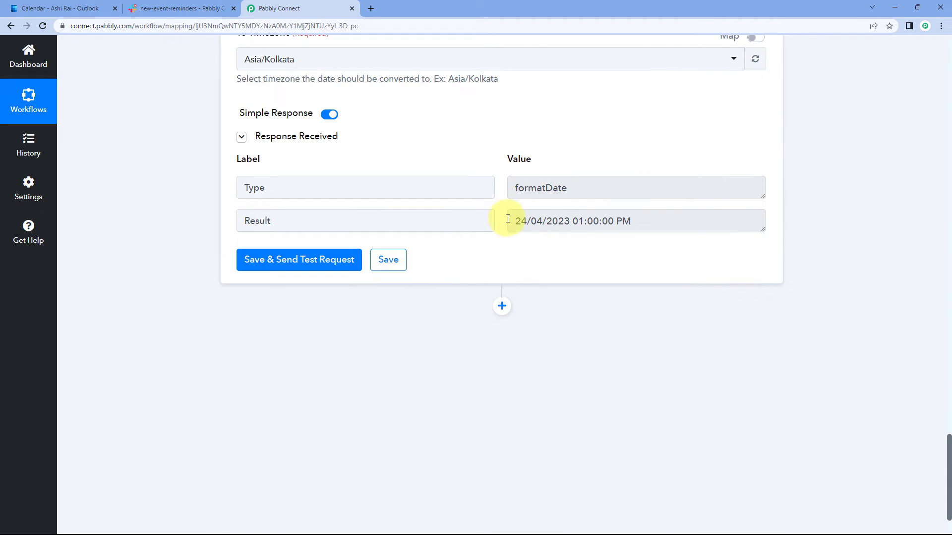
left_click_drag(515, 223, 639, 219)
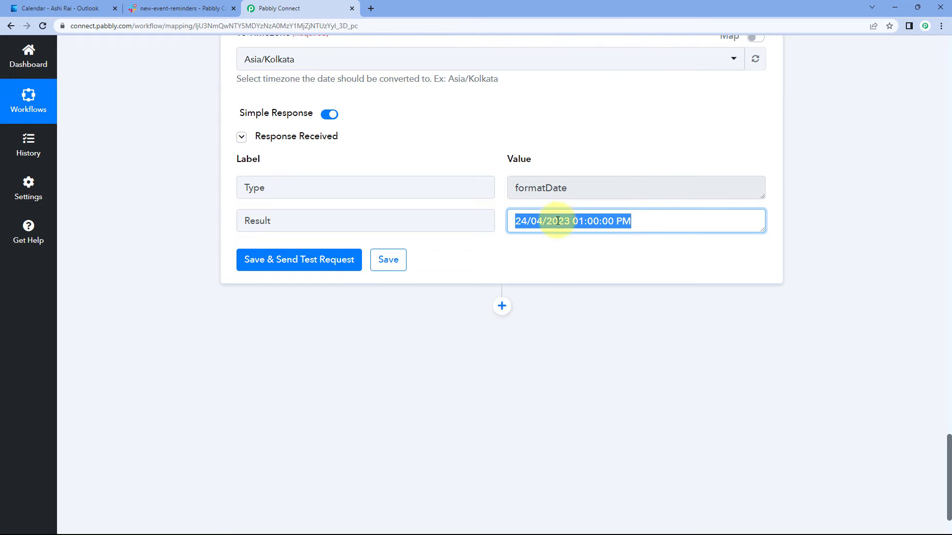
left_click(509, 203)
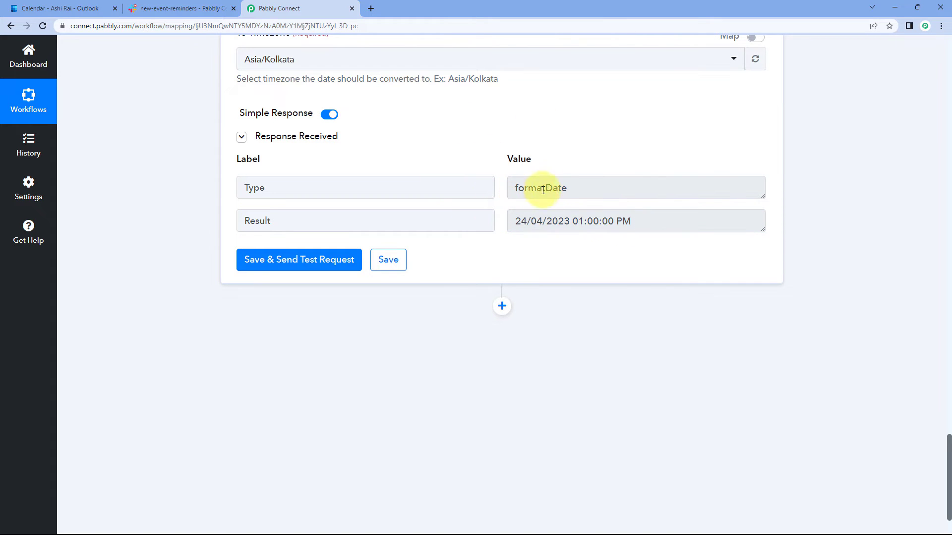
- Add a Slack action below the End DateTime formatter, with Send Channel Message as its action event
scroll(501, 202, "down", 2)
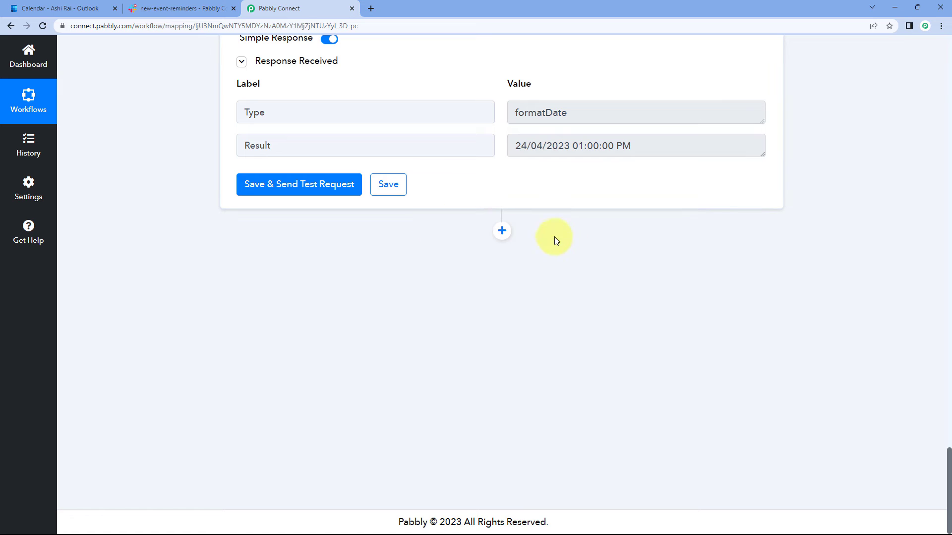
left_click(502, 230)
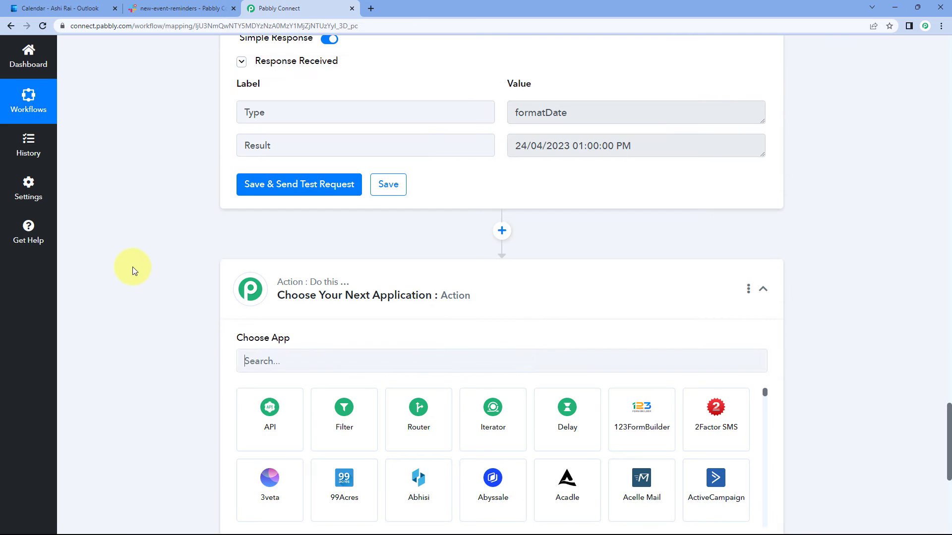
scroll(251, 257, "down", 5)
type("Sla")
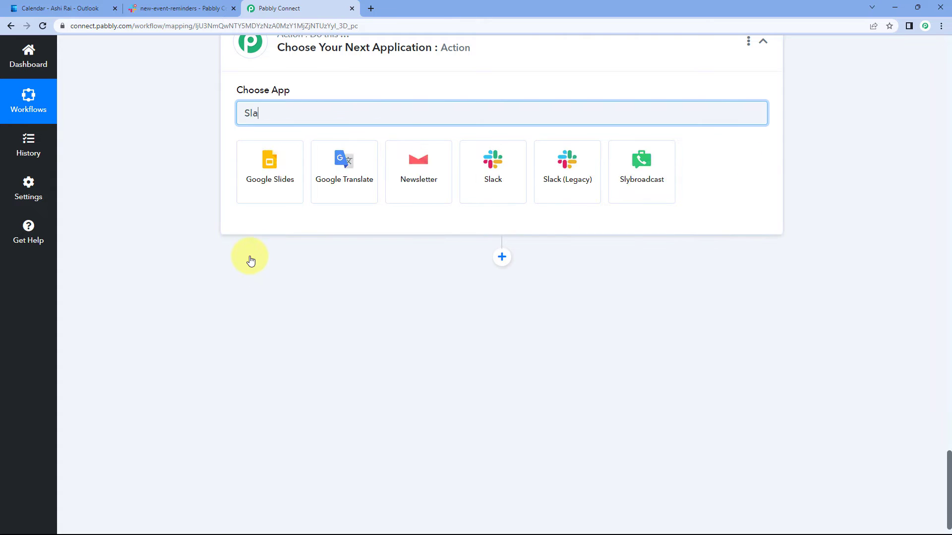
type("c")
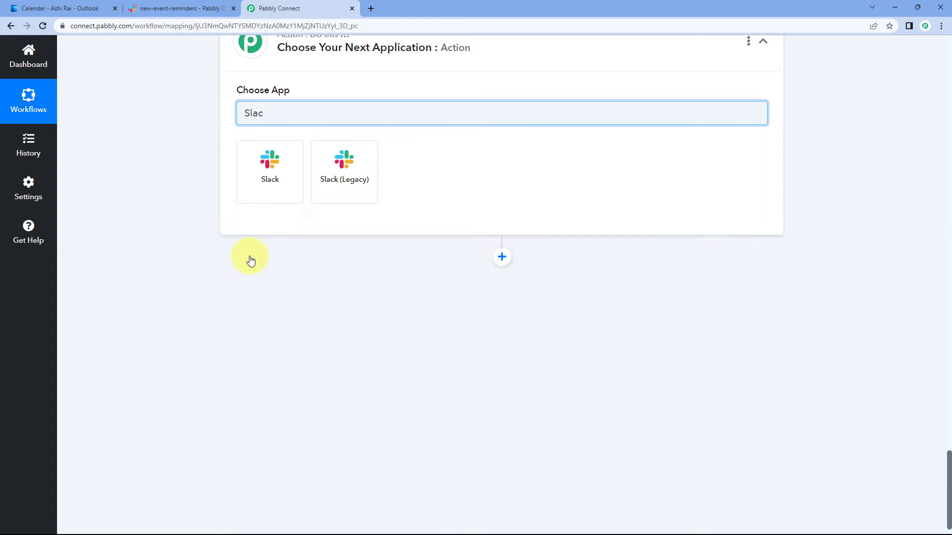
left_click(286, 177)
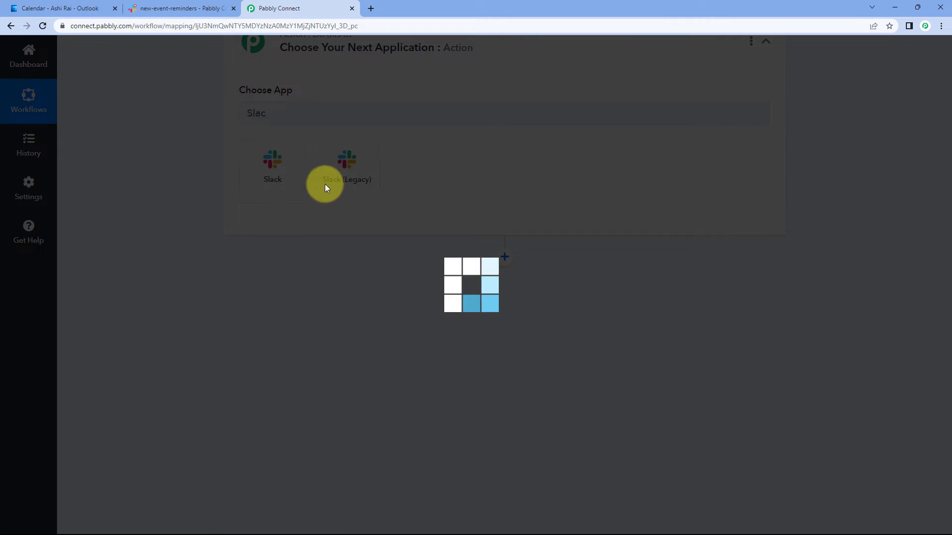
scroll(247, 168, "up", 1)
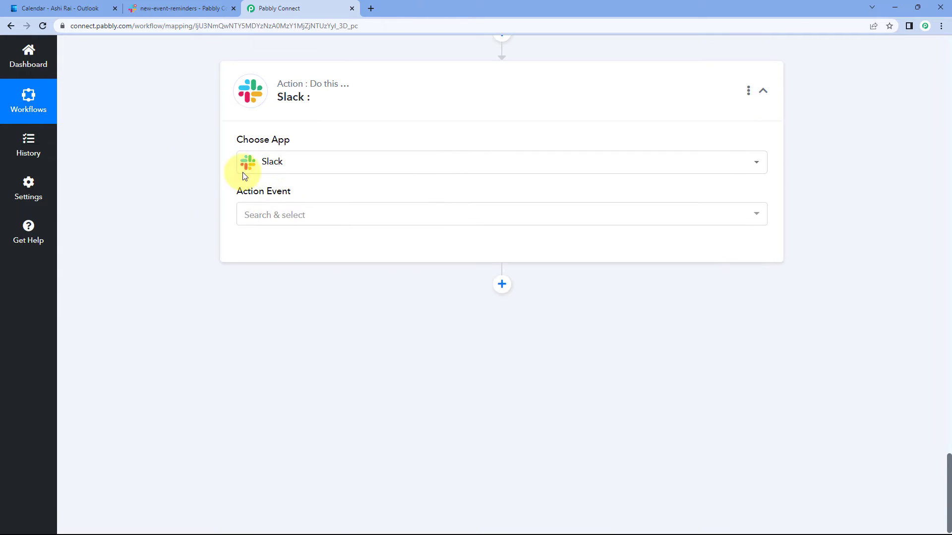
left_click(317, 211)
scroll(191, 225, "down", 1)
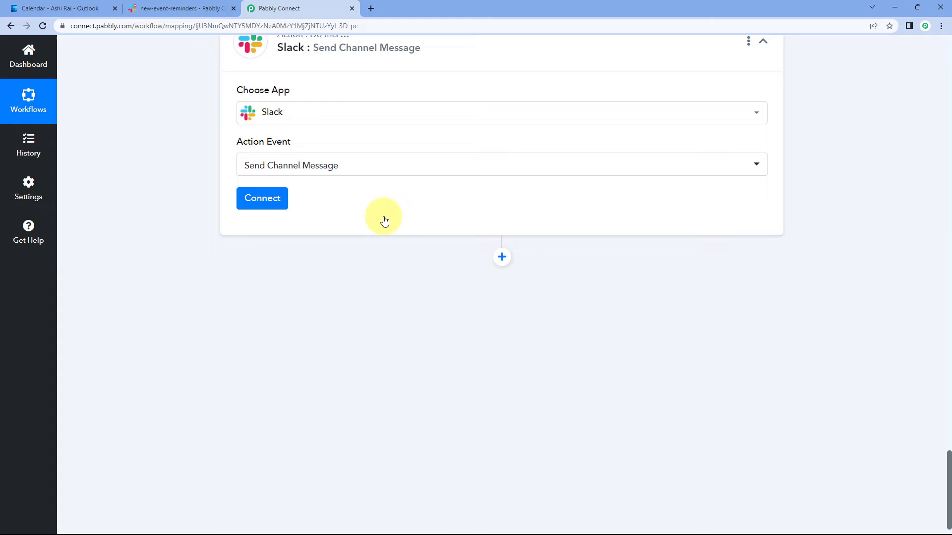
- Start connecting the Slack action through a new connection, up to the Token Type request
left_click(262, 197)
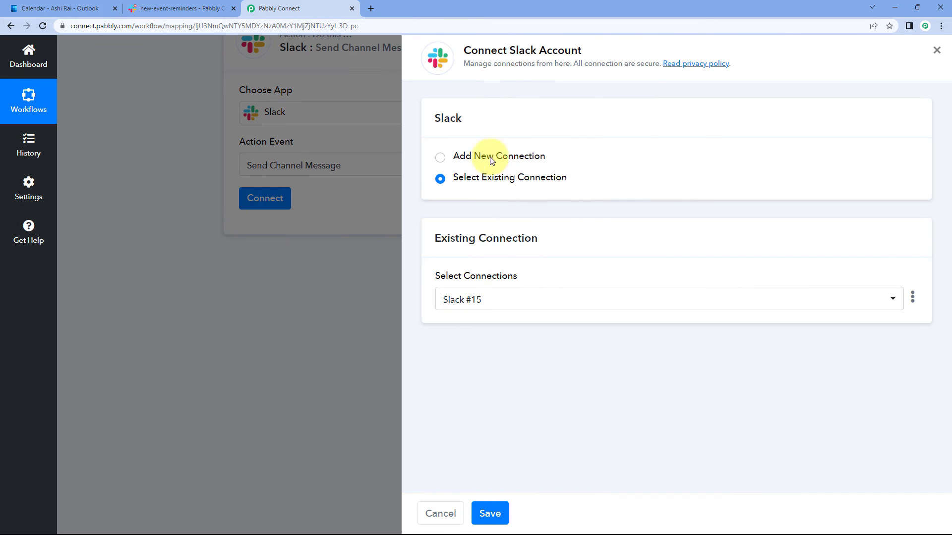
left_click(442, 156)
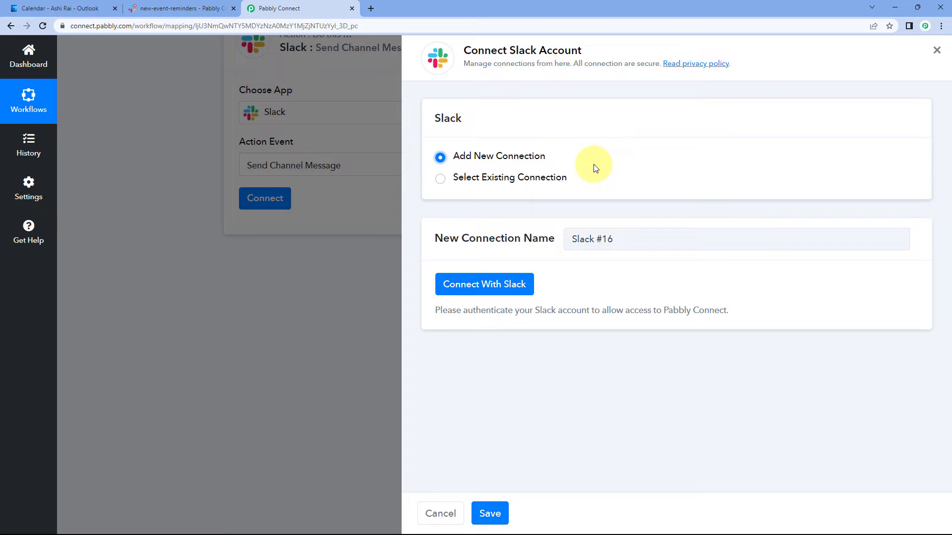
left_click(482, 292)
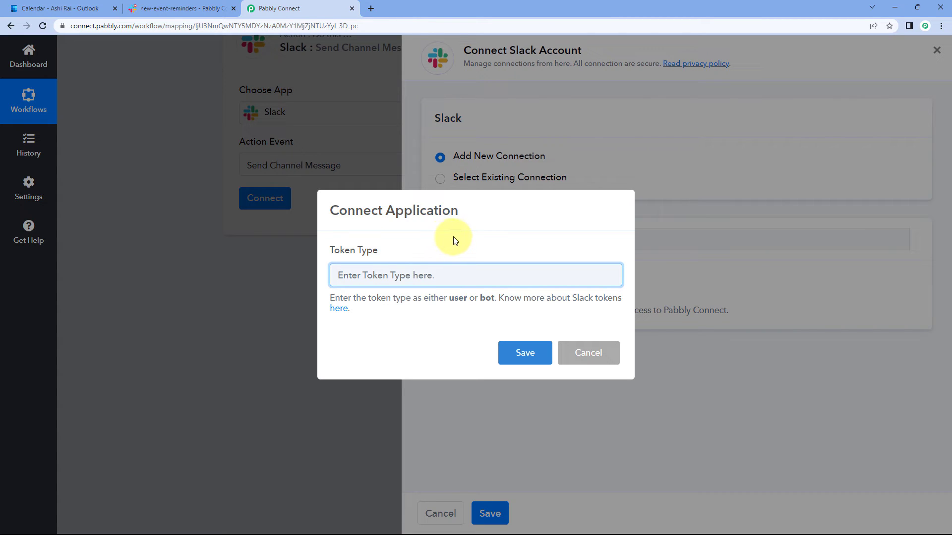
- Open the Slack token help page, read the permissions of the user and bot token types, and return to Pabbly Connect
left_click(340, 311)
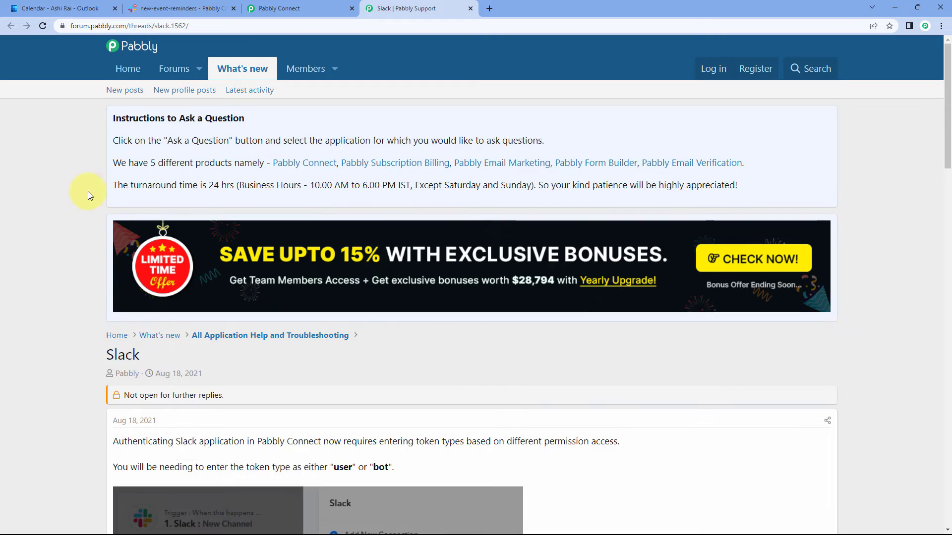
scroll(87, 192, "down", 13)
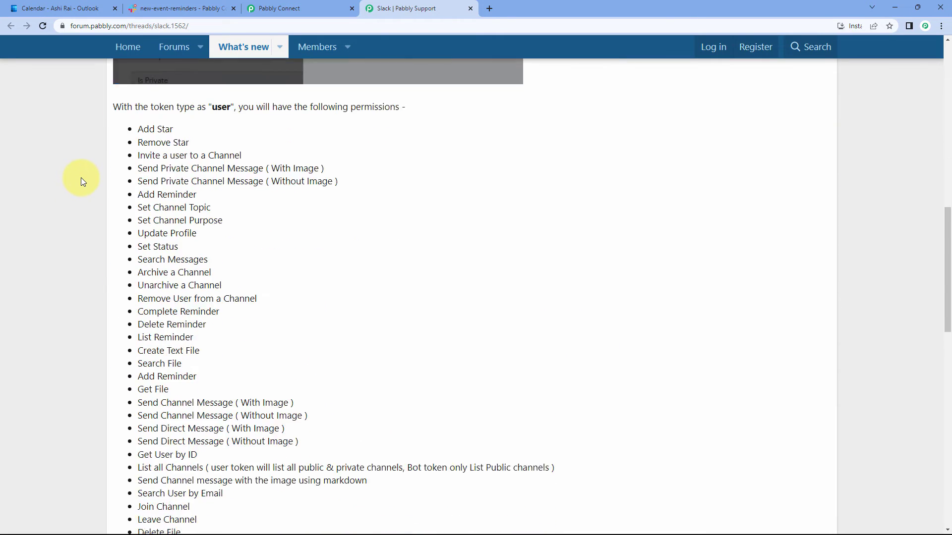
scroll(81, 178, "down", 8)
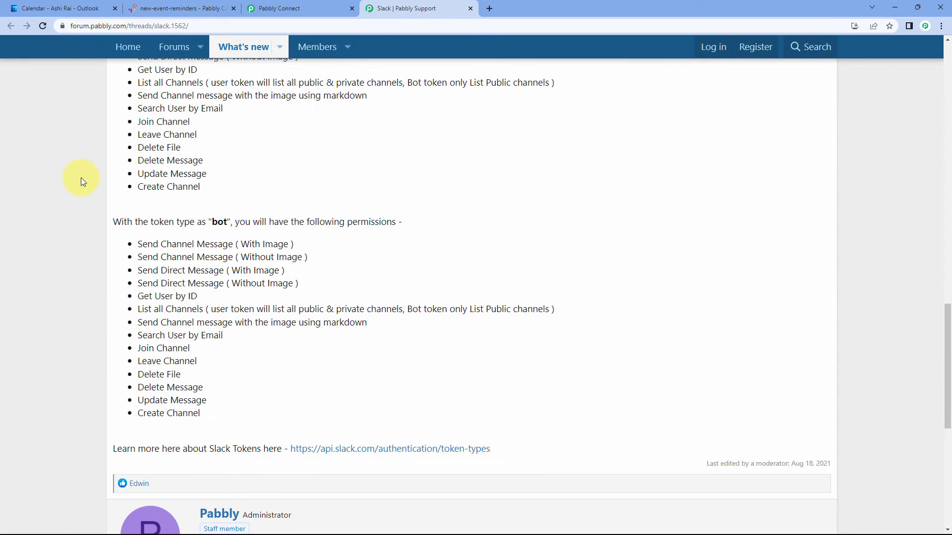
scroll(82, 177, "down", 1)
scroll(447, 166, "up", 3)
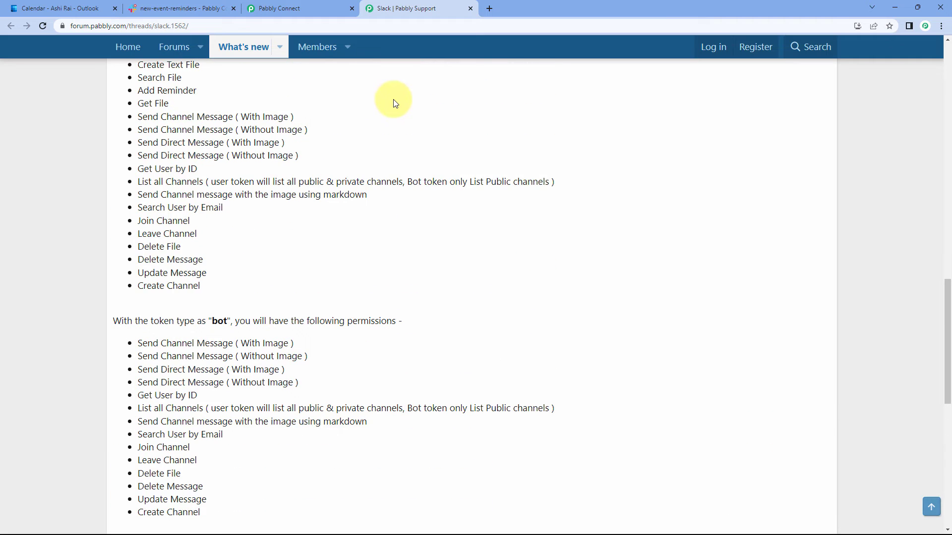
left_click(341, 7)
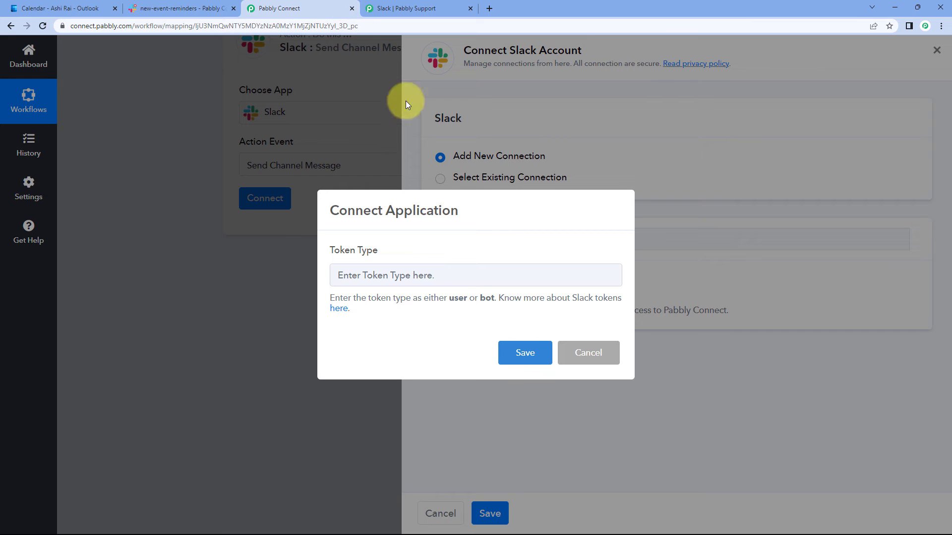
- Set the Slack connection's token type to user and save it to start the authorization
left_click(441, 275)
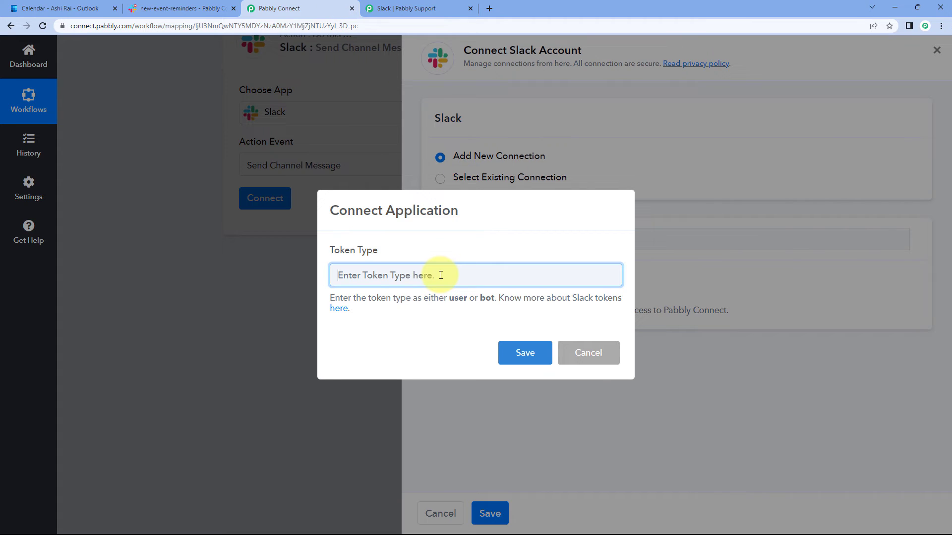
type("user")
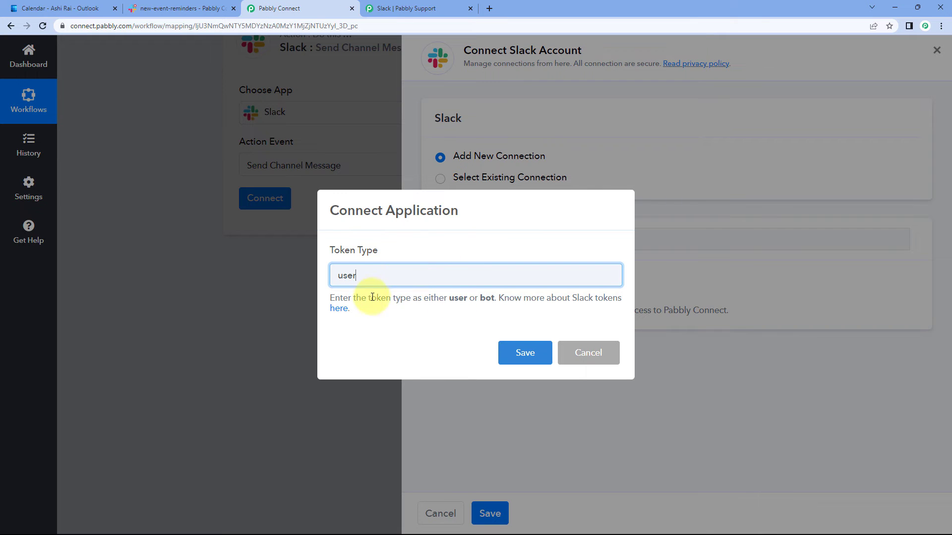
left_click(516, 350)
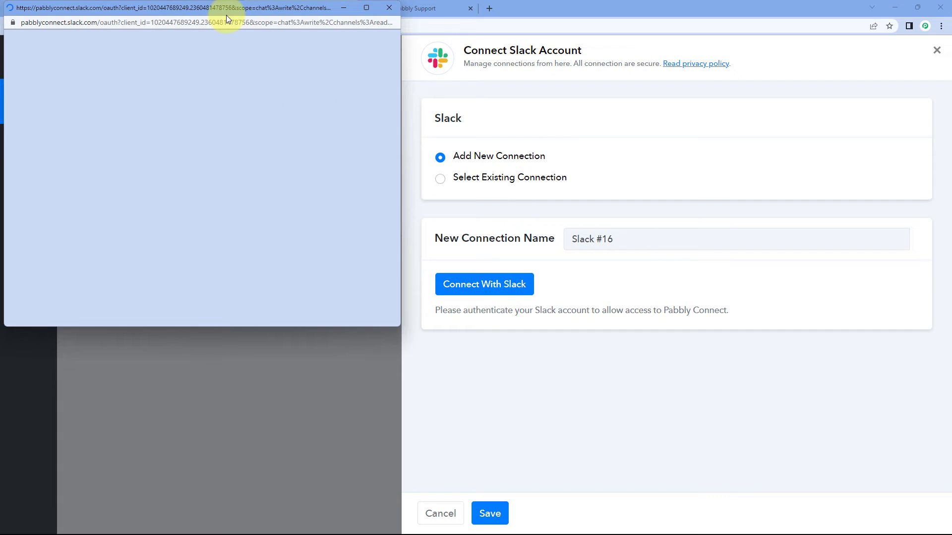
- Select the Pabbly Connect workspace in the Slack permission request and allow access to it
left_click(201, 9)
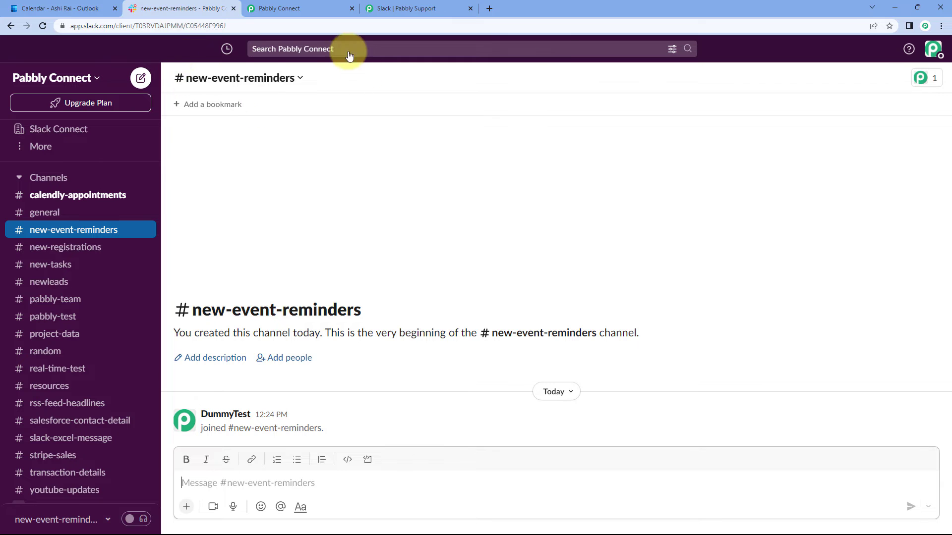
left_click(300, 7)
left_click(350, 82)
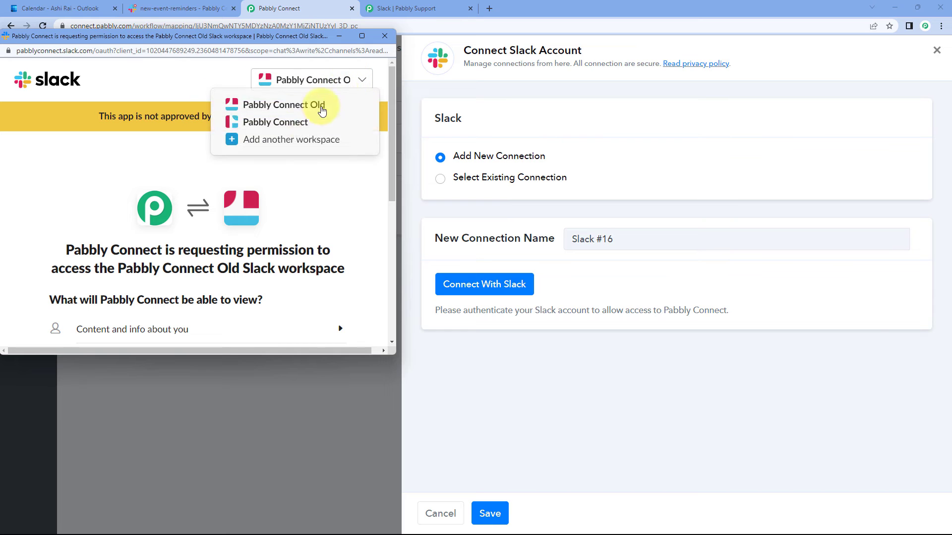
left_click(304, 122)
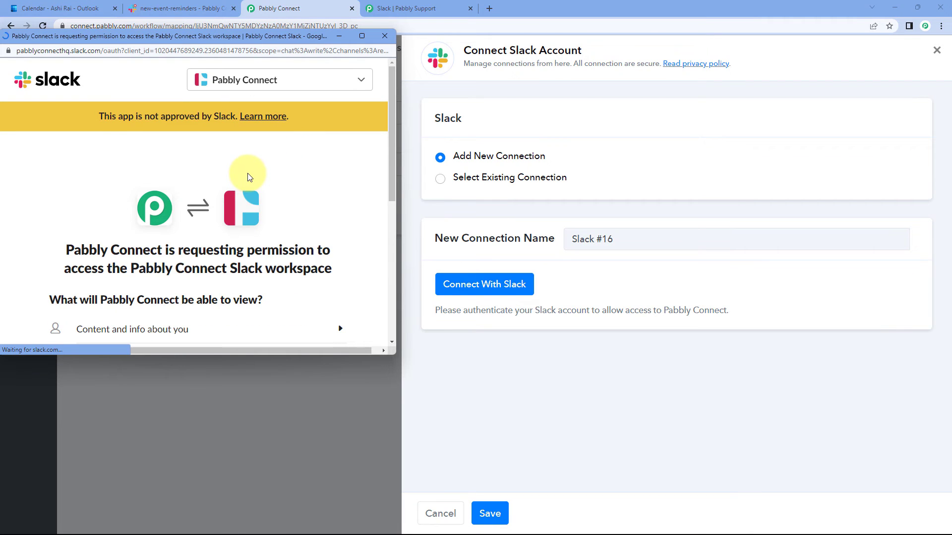
scroll(245, 173, "down", 6)
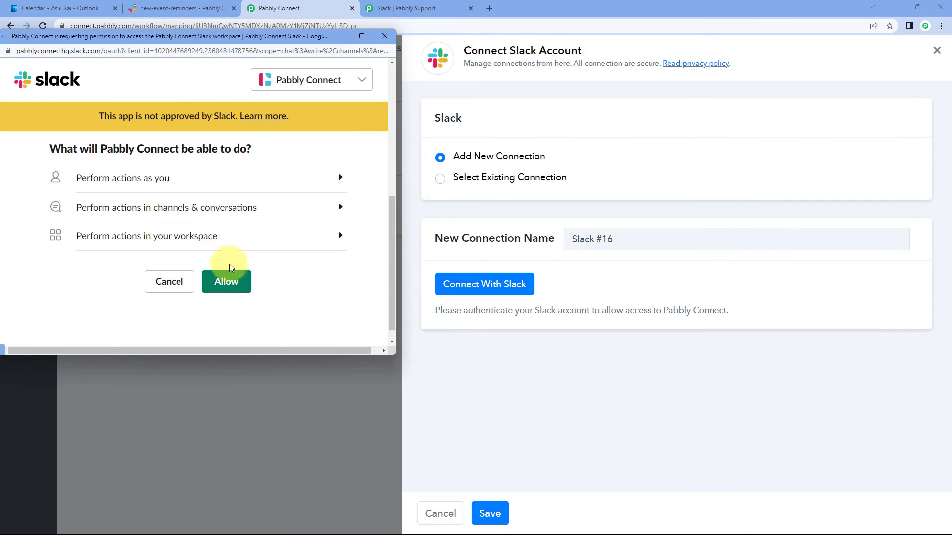
left_click(229, 285)
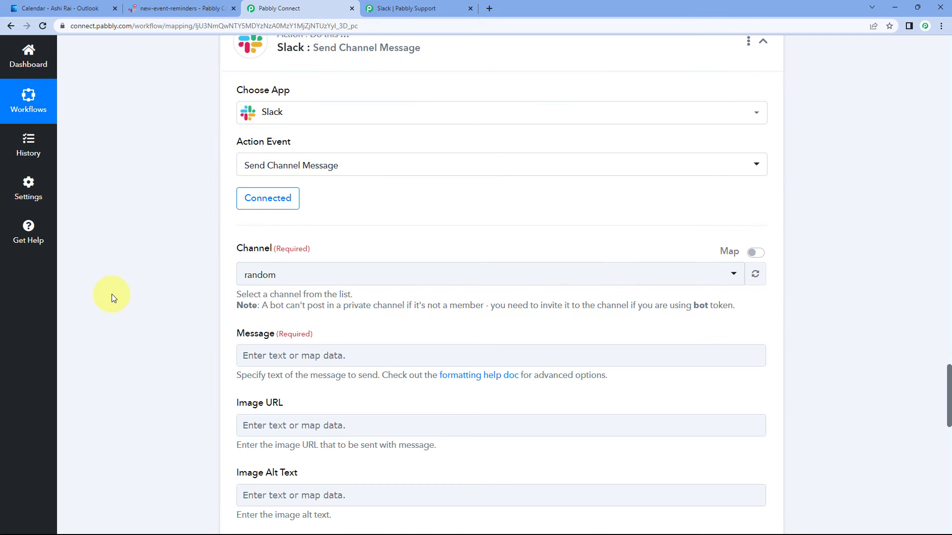
- Look through the Slack action's available channels and check the event channel's name in Slack before returning to Pabbly Connect
scroll(179, 237, "down", 3)
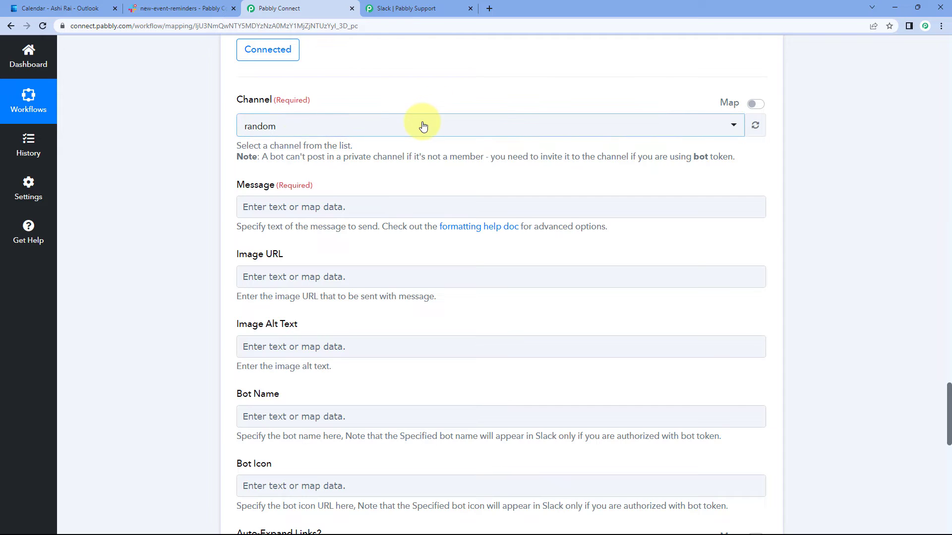
left_click(401, 134)
scroll(180, 140, "down", 2)
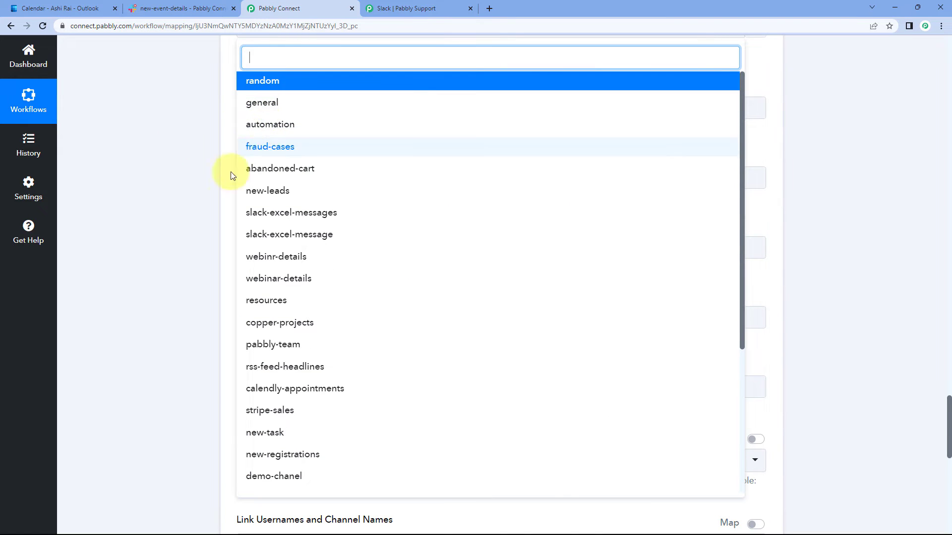
scroll(296, 257, "down", 3)
scroll(297, 255, "up", 1)
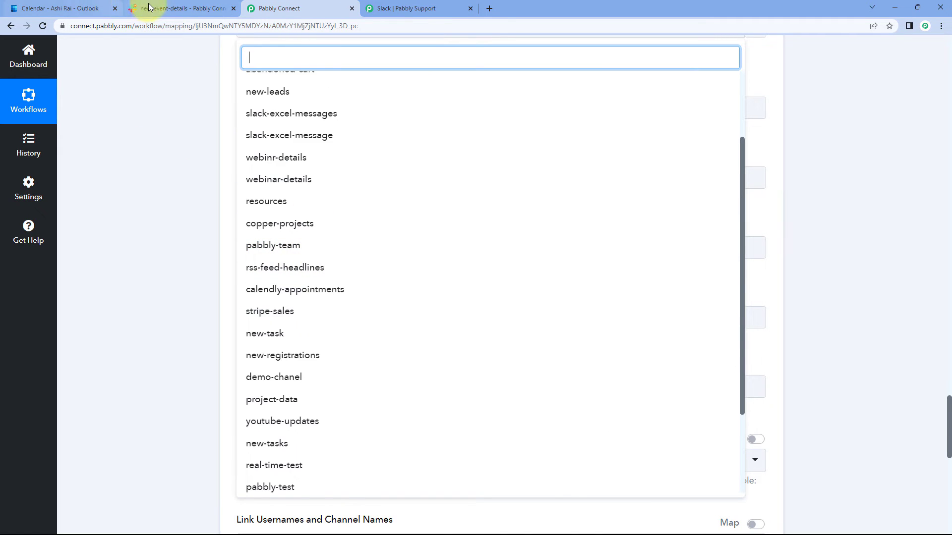
left_click(164, 8)
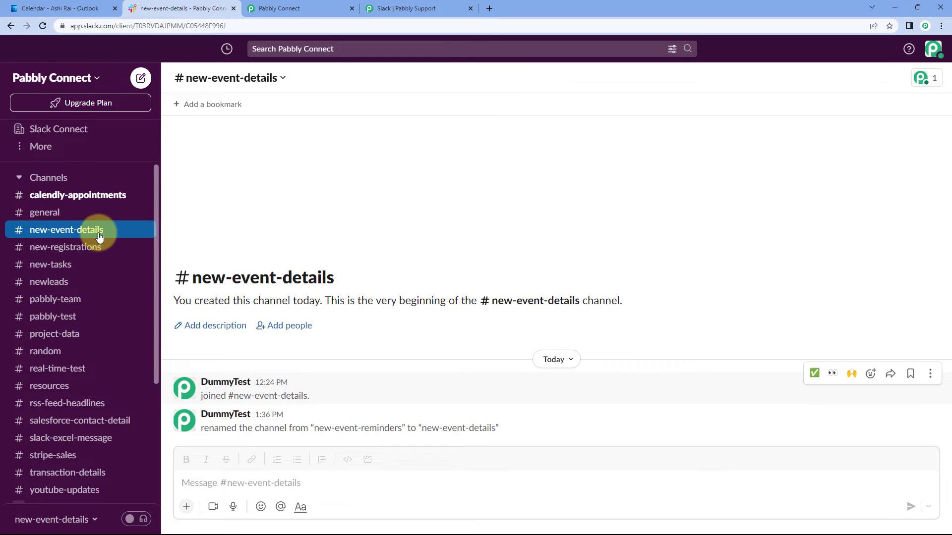
scroll(97, 236, "down", 3)
scroll(97, 233, "up", 4)
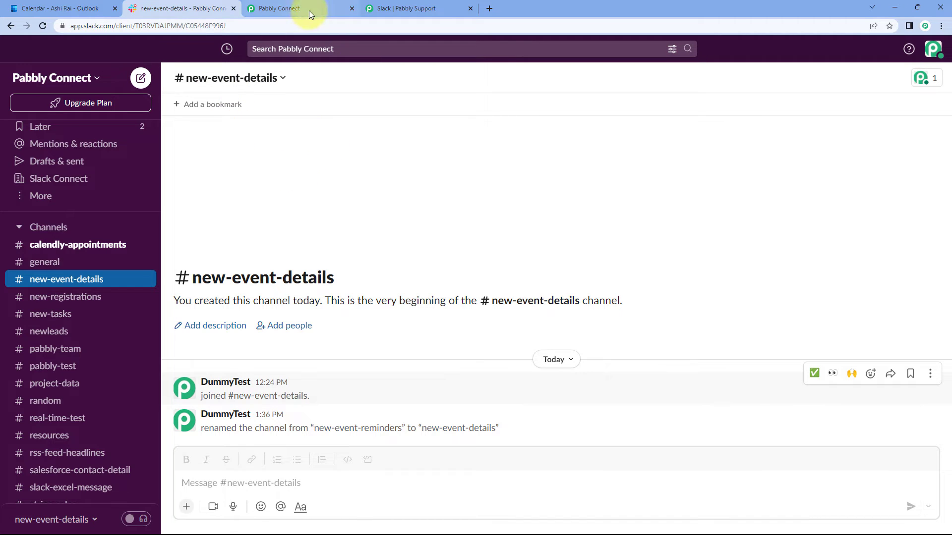
left_click(69, 8)
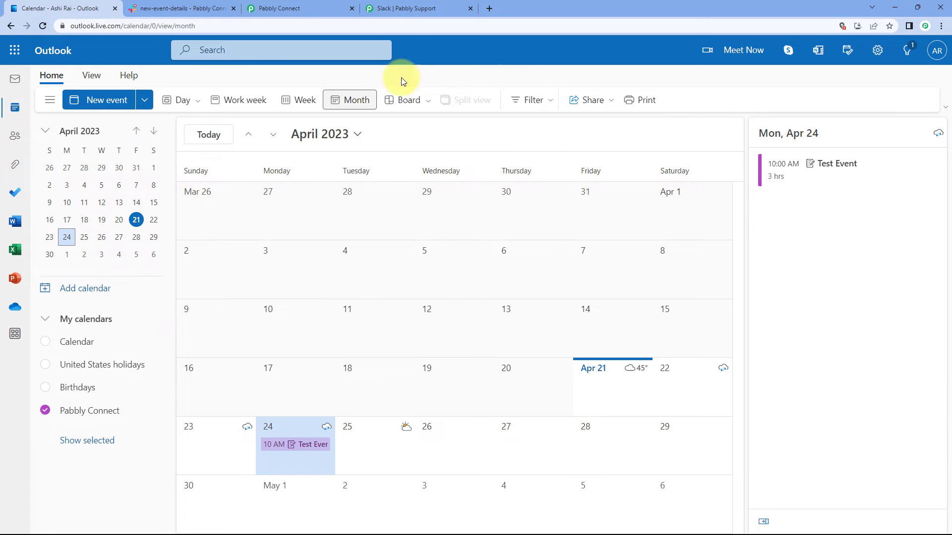
left_click(331, 10)
- Search the channels for "new" and choose new-event-details as the Slack message's channel
scroll(194, 138, "up", 1)
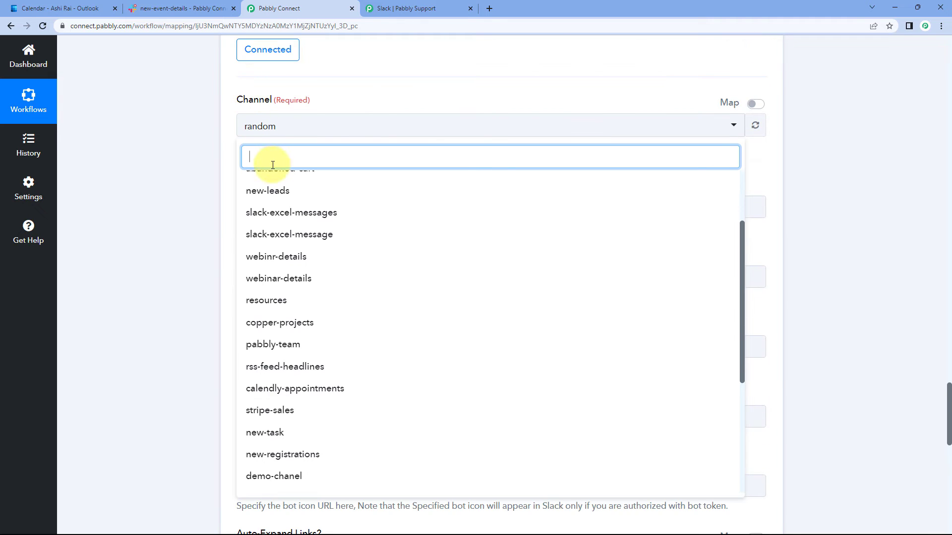
type("new")
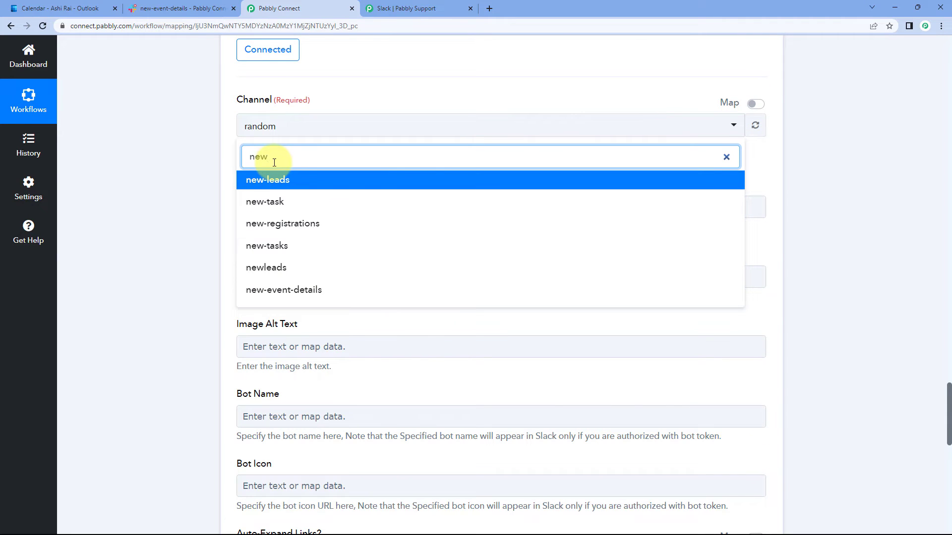
left_click(275, 291)
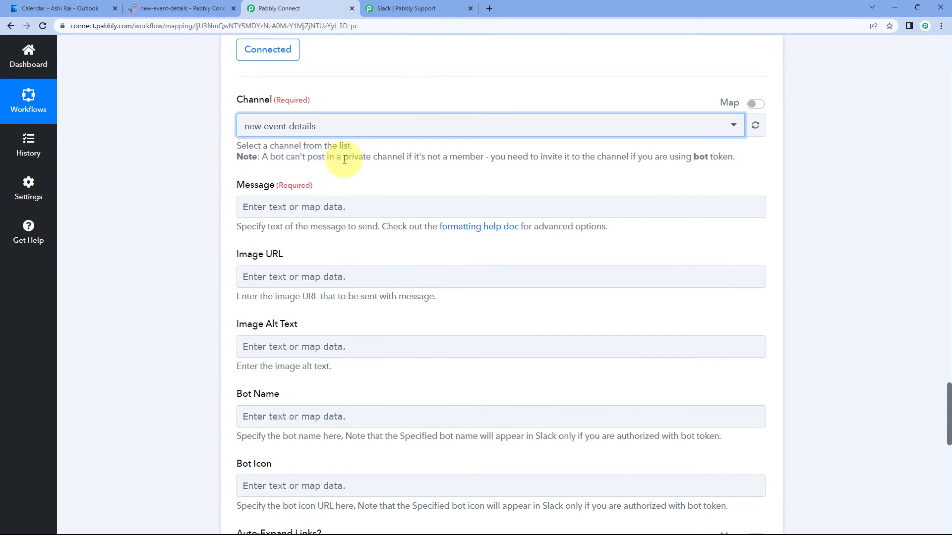
- Begin the Slack message with "Hello Team," and, on the next line, "A new event is created in calendar:"
scroll(342, 161, "down", 1)
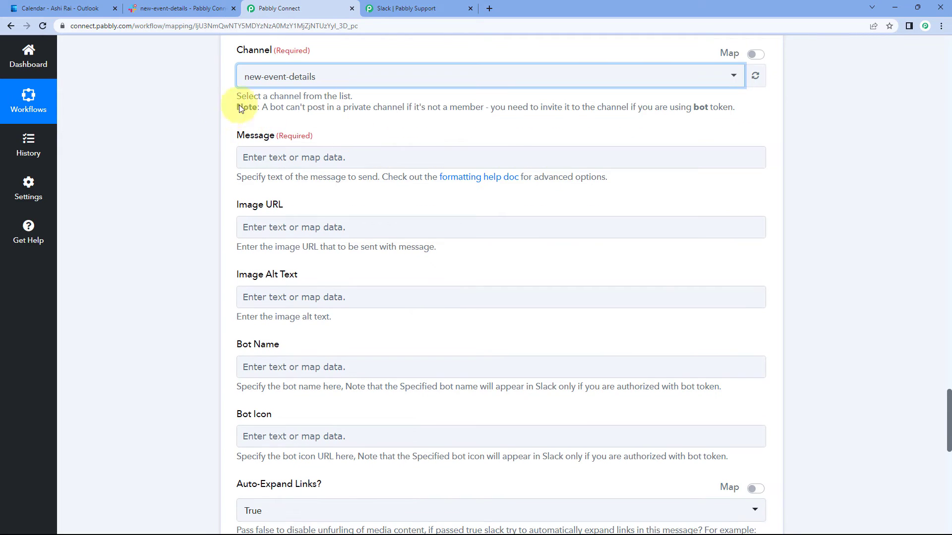
left_click(276, 119)
left_click(312, 165)
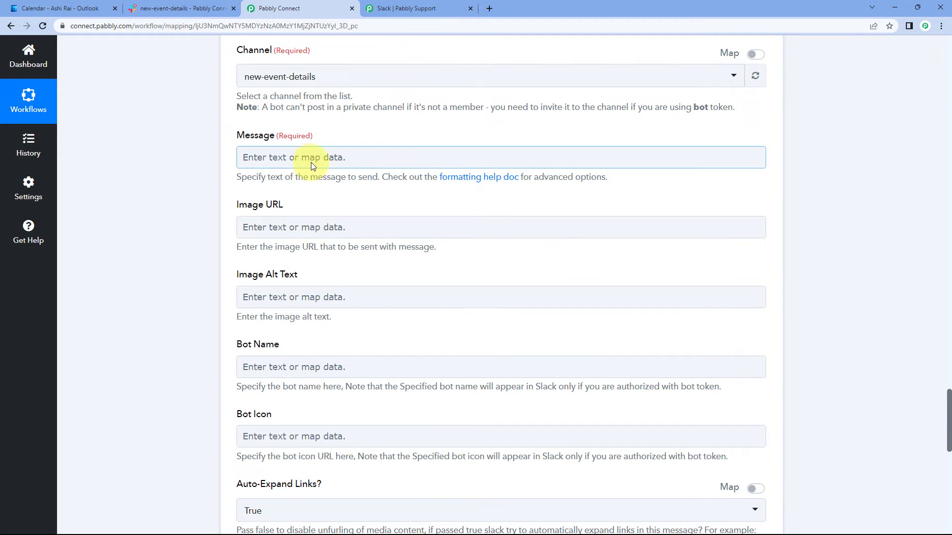
left_click(307, 160)
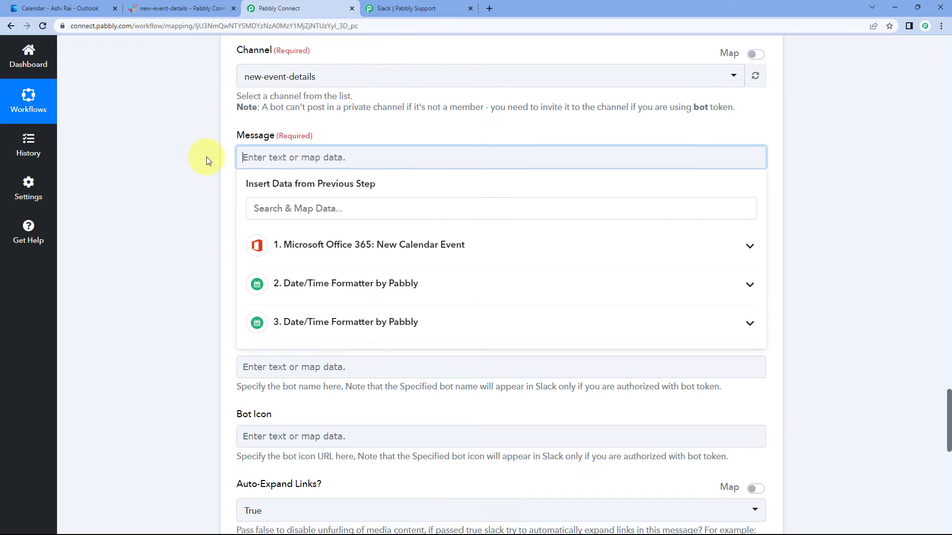
type("Hello Team,")
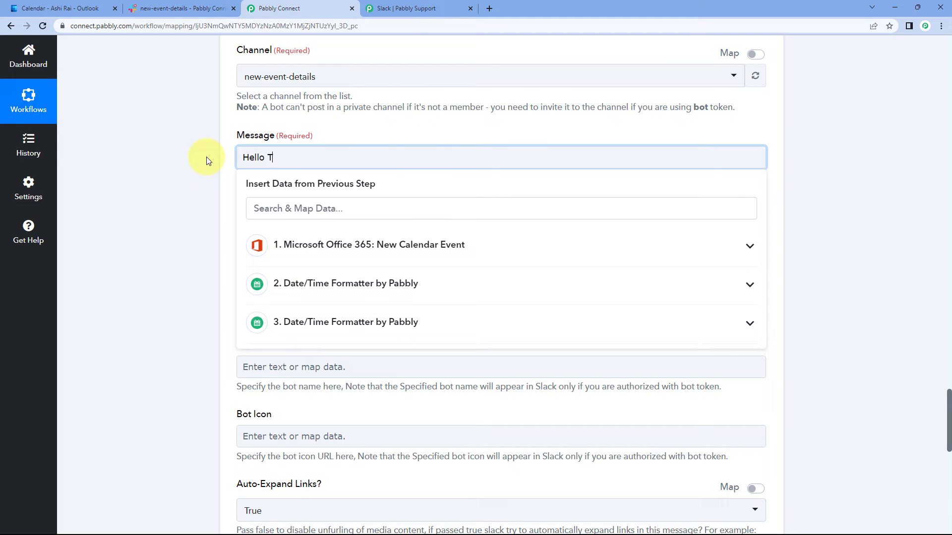
key("Return")
type("A new event is created in calendar:")
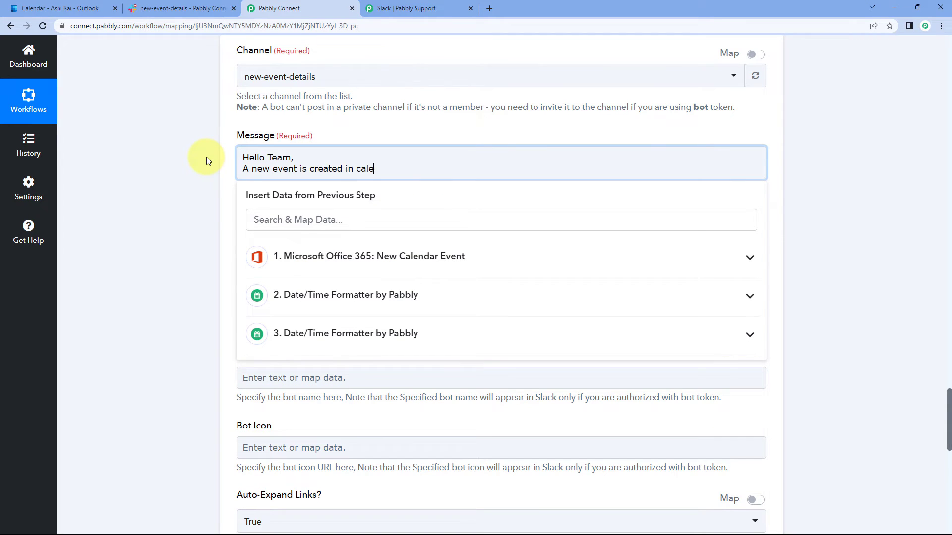
- After a blank line, add the message labels "Event Name:", "Description:", "Start Date & Time:" and "End Date & Time:" on separate lines
key("Return")
key("Return")
type("Event Name:")
key("Return")
type("Description:")
key("Return")
type("Start Date & Time:")
key("Return")
type("End Date & Time:")
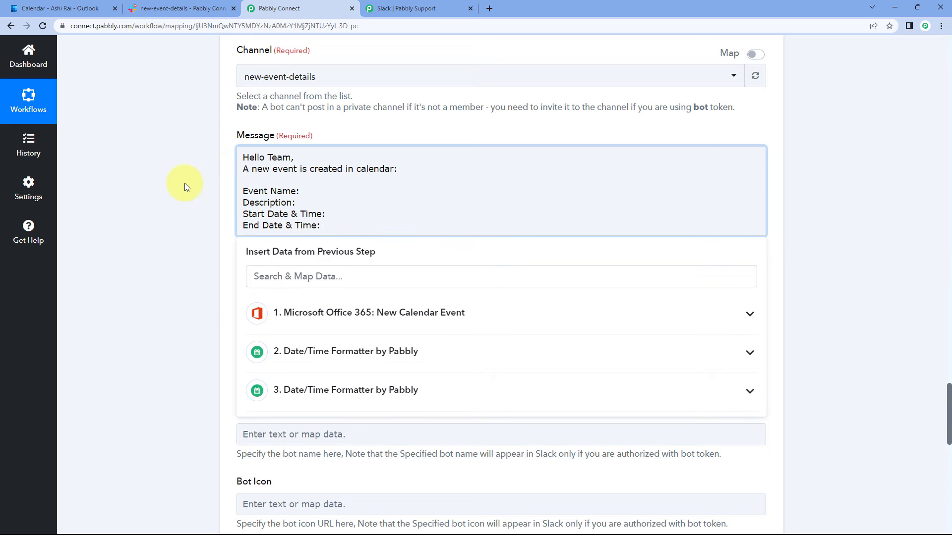
left_click(184, 183)
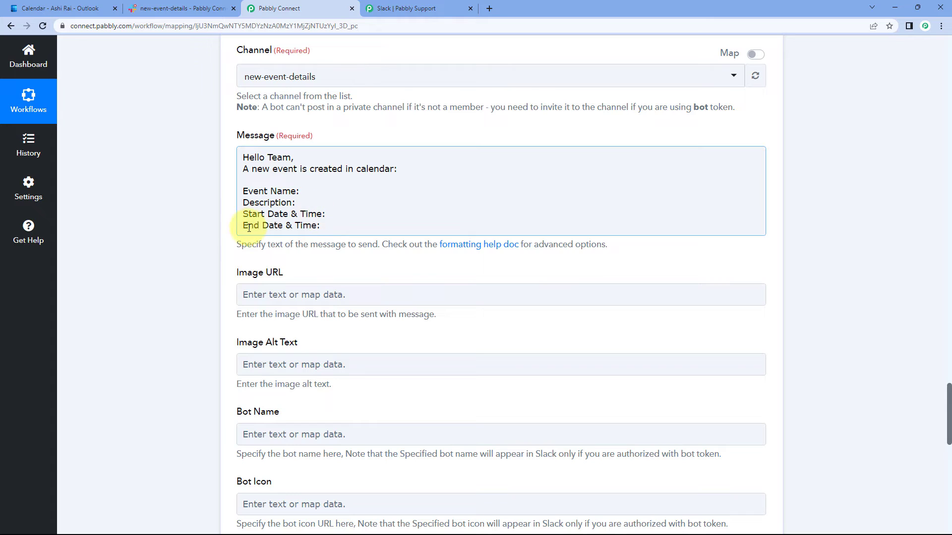
- Review the Subject value in the Microsoft Office 365 trigger's response and return to the Slack message
left_click(330, 190)
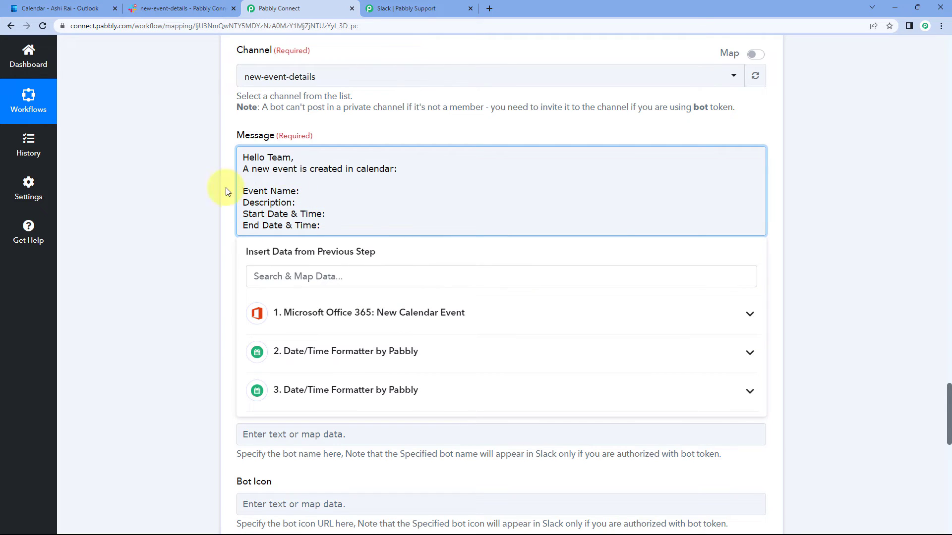
scroll(188, 207, "up", 6)
scroll(186, 208, "up", 20)
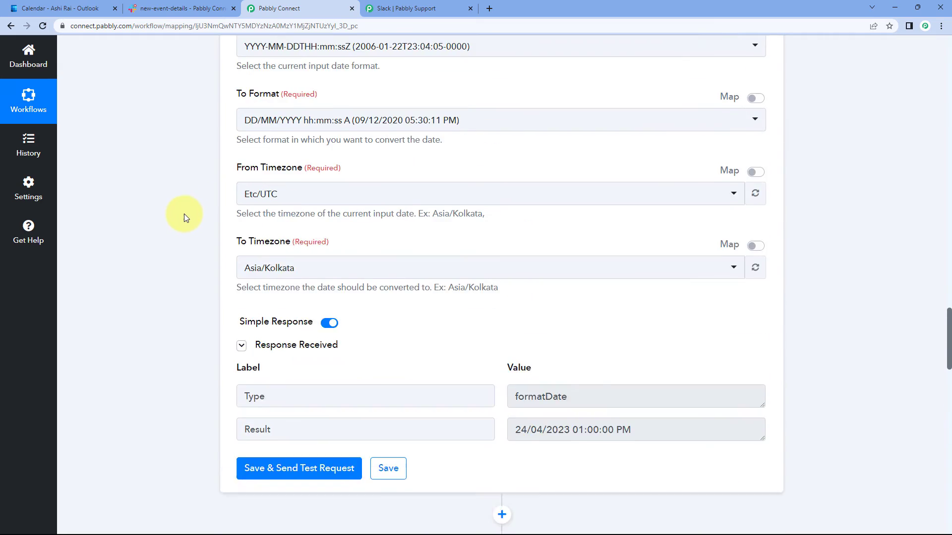
scroll(189, 221, "up", 10)
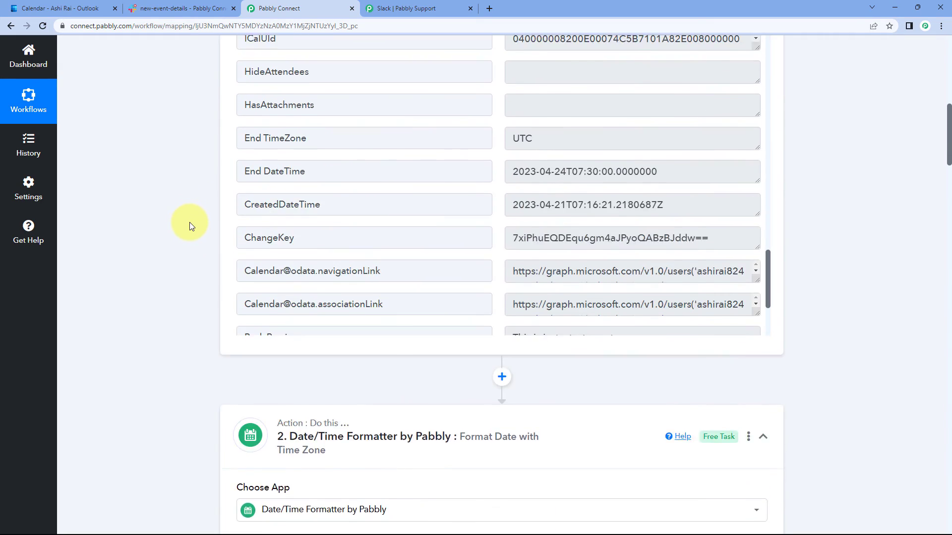
scroll(469, 263, "up", 10)
scroll(476, 262, "up", 10)
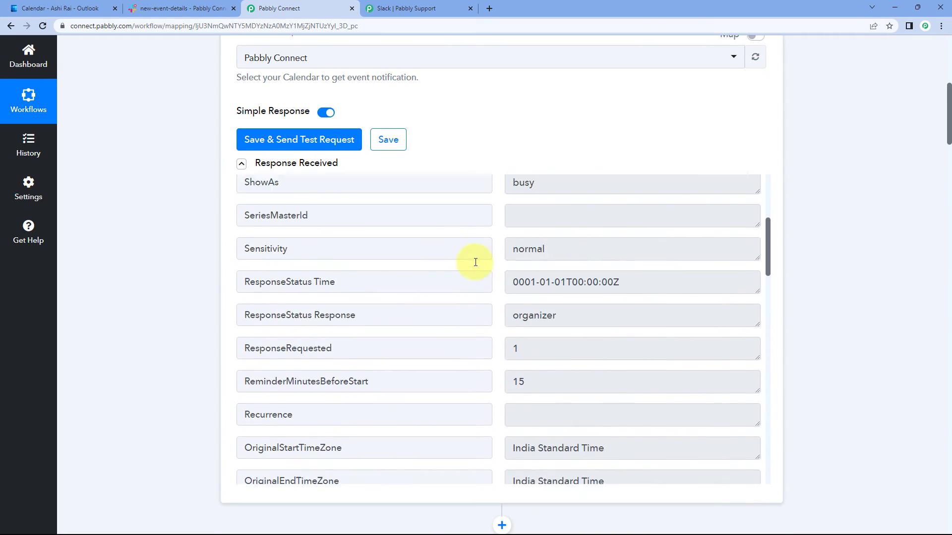
left_click(506, 319)
key("ctrl+a")
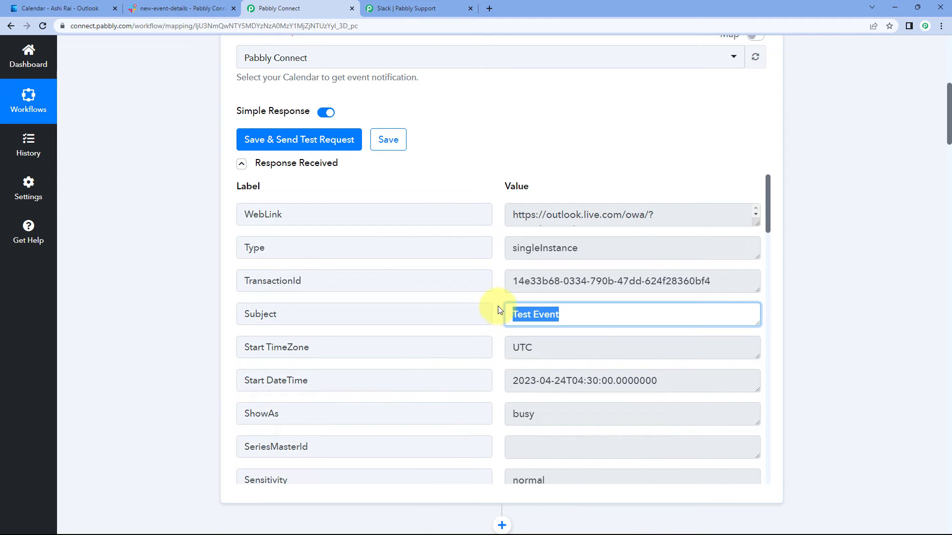
left_click(504, 317)
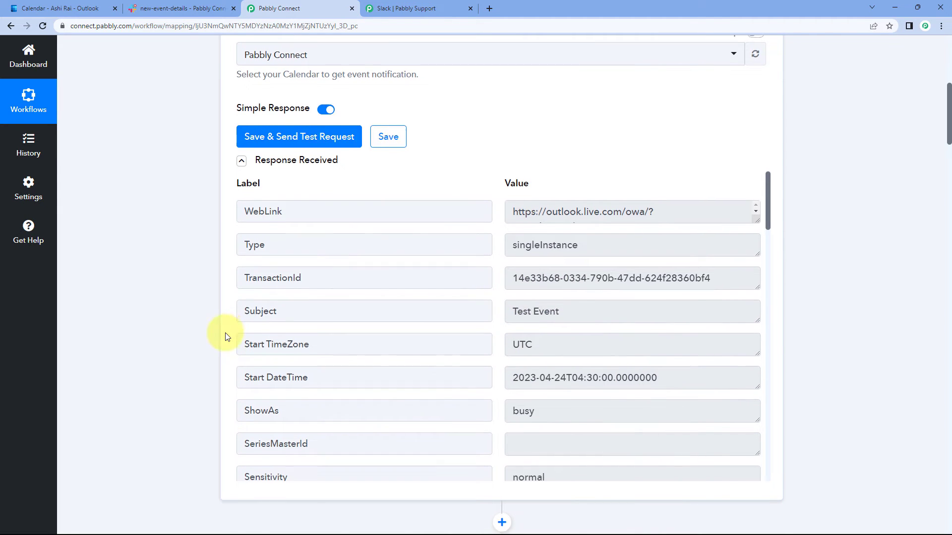
scroll(188, 331, "down", 20)
scroll(200, 321, "down", 20)
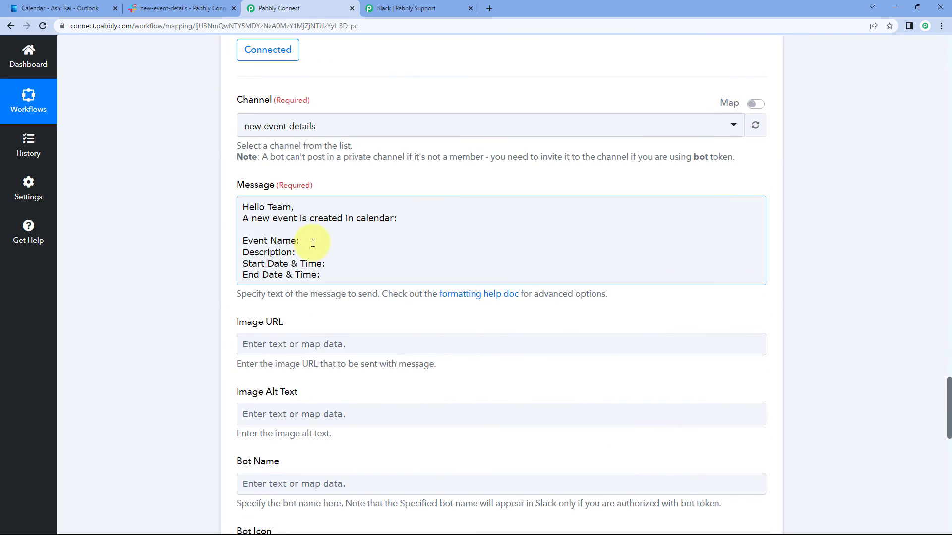
- Try to map the calendar event's Subject into the Event Name line of the Slack message
left_click(315, 240)
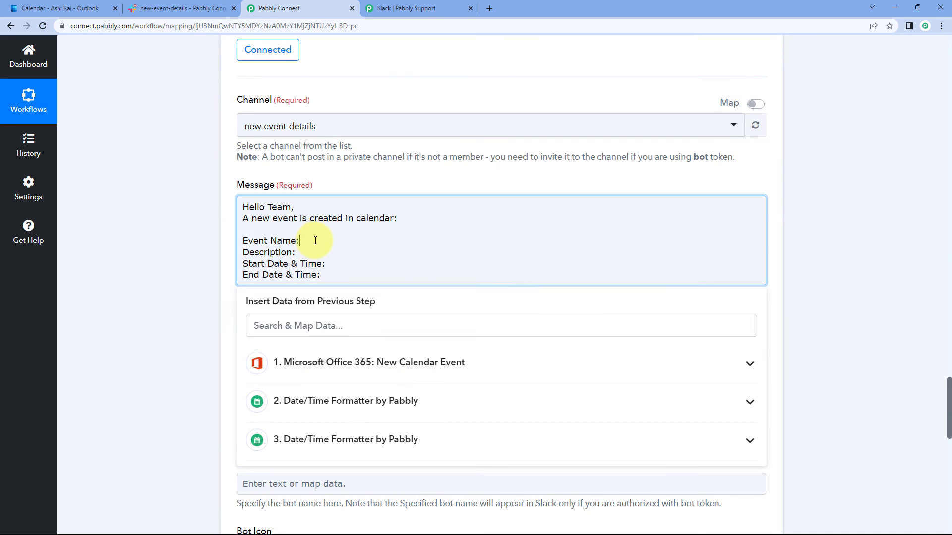
left_click(308, 361)
scroll(182, 316, "down", 3)
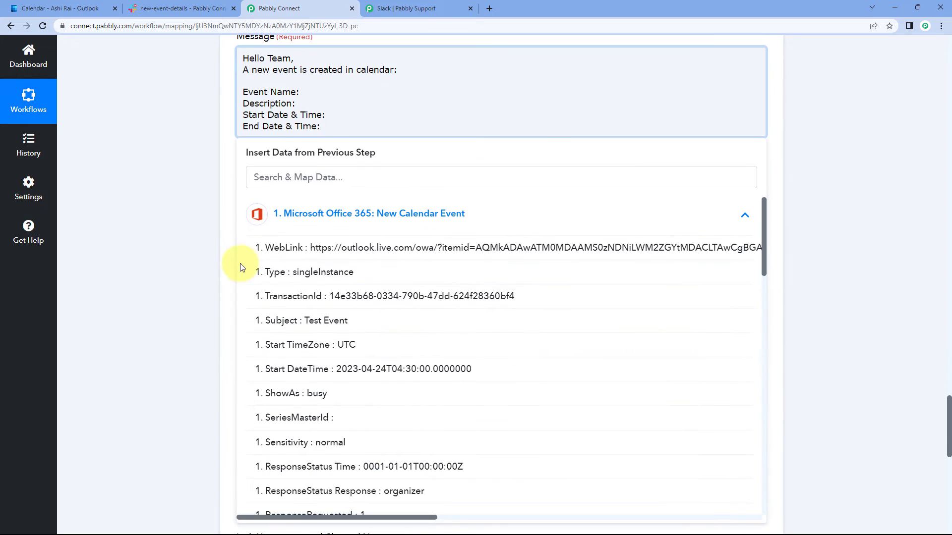
left_click(303, 325)
left_click(325, 130)
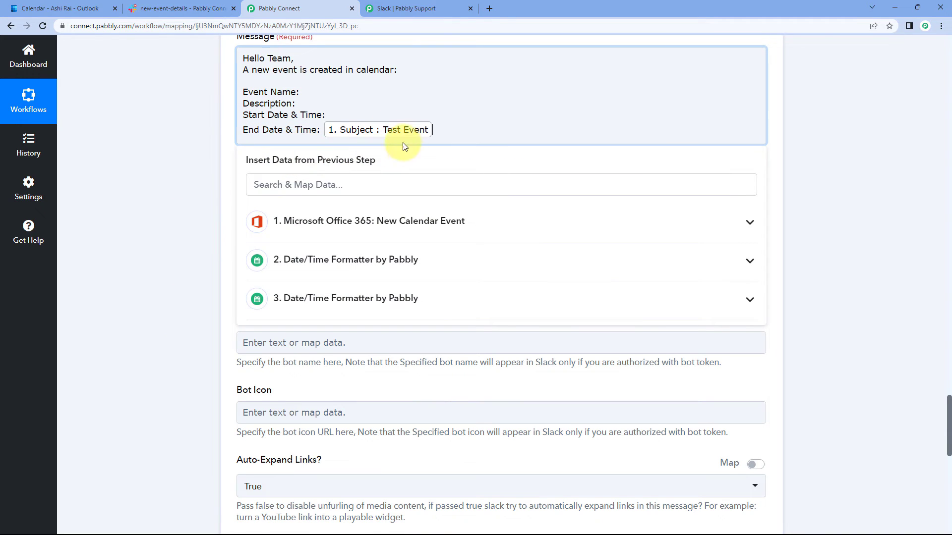
key("BackSpace")
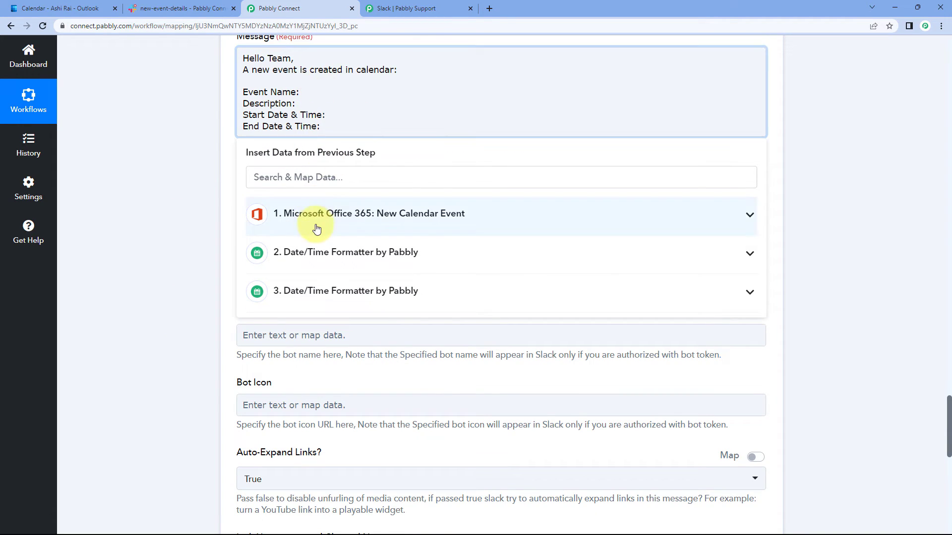
- Map the calendar trigger's Subject into the message's Event Name line and its BodyPreview into the Description line
left_click(337, 218)
left_click(333, 316)
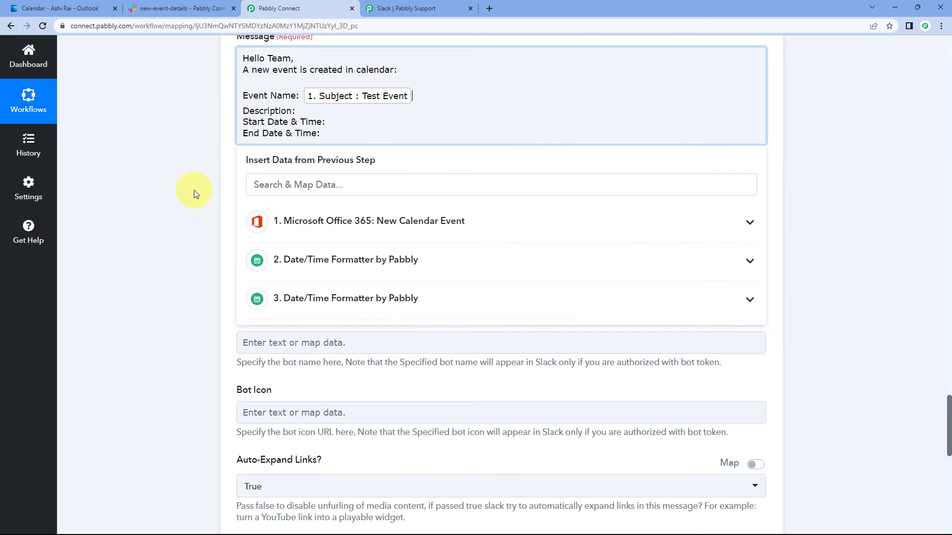
left_click(298, 112)
left_click(317, 220)
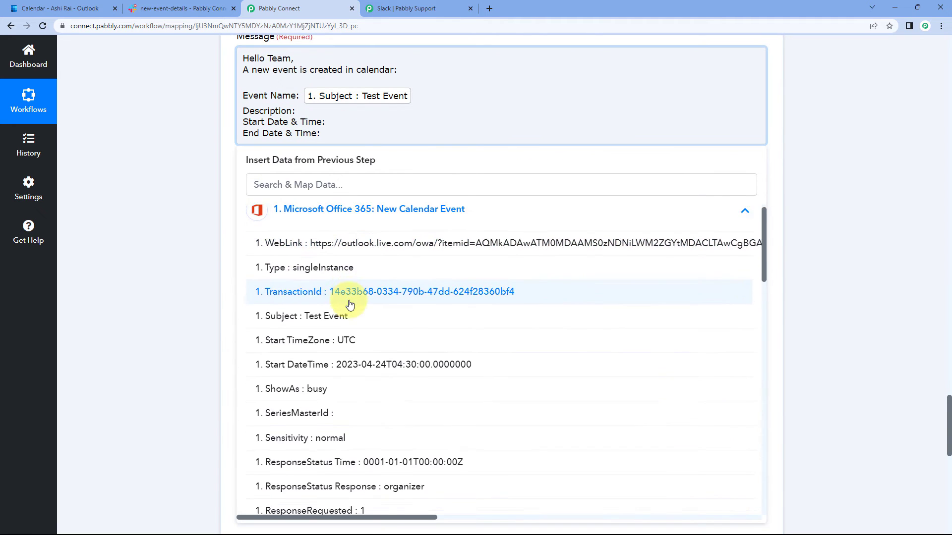
scroll(372, 303, "down", 10)
scroll(389, 306, "down", 3)
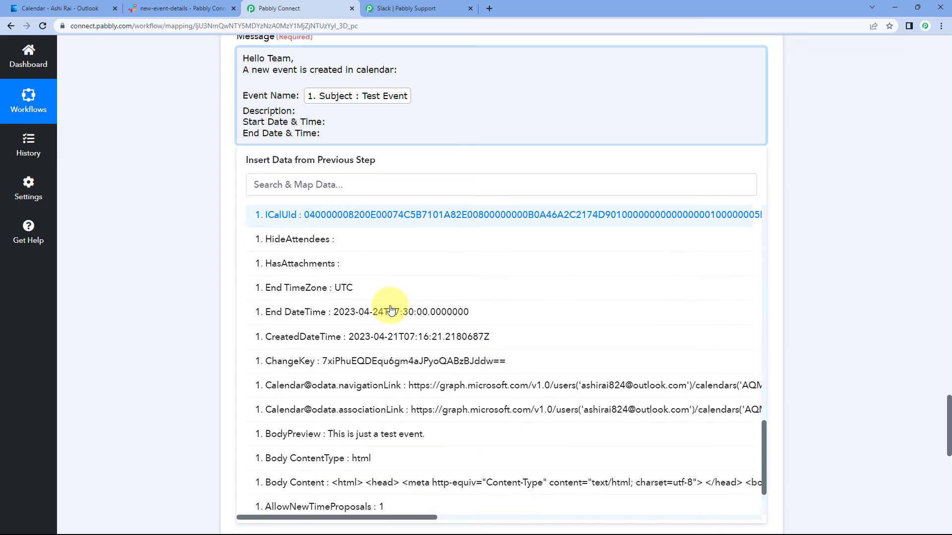
scroll(390, 251, "up", 3)
scroll(389, 307, "down", 5)
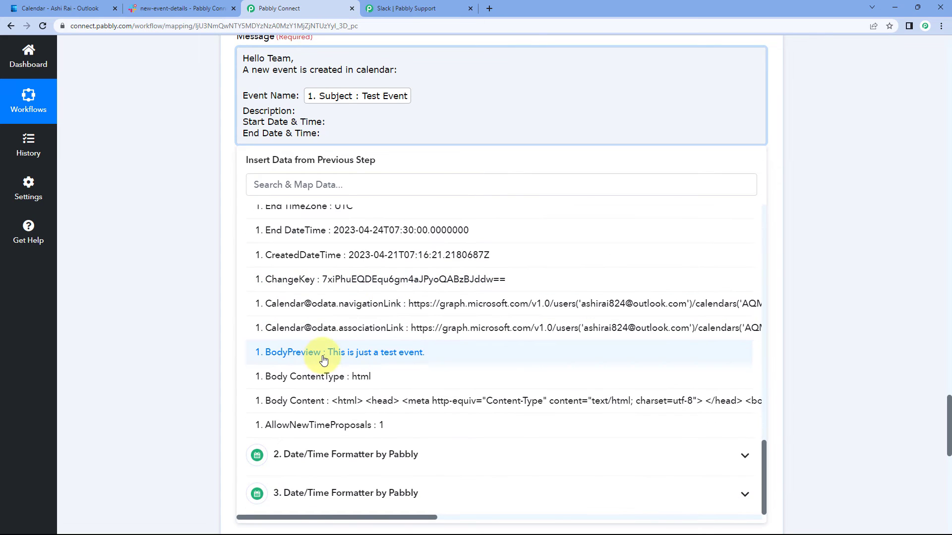
left_click(297, 352)
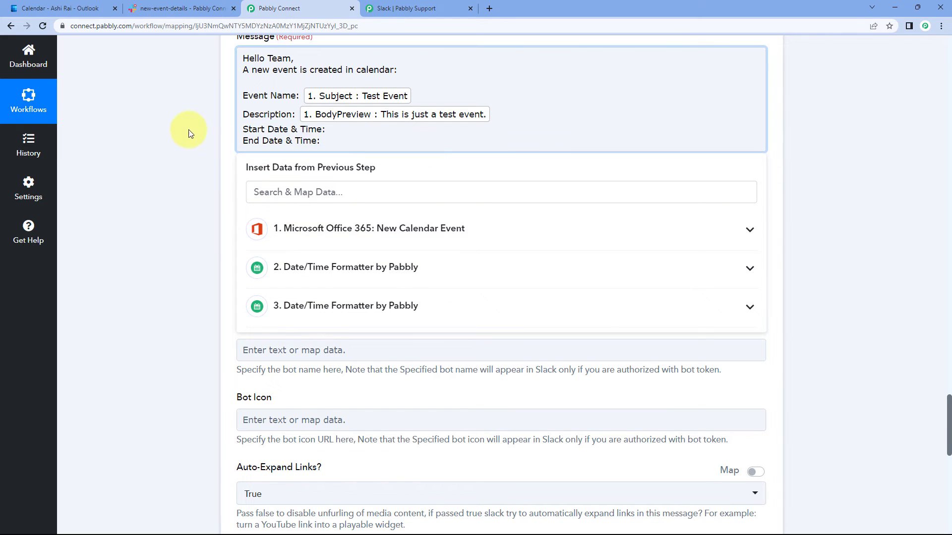
- Map the step 2 formatter Result into the Start Date & Time line and the step 3 Result into the End Date & Time line
scroll(218, 161, "up", 1)
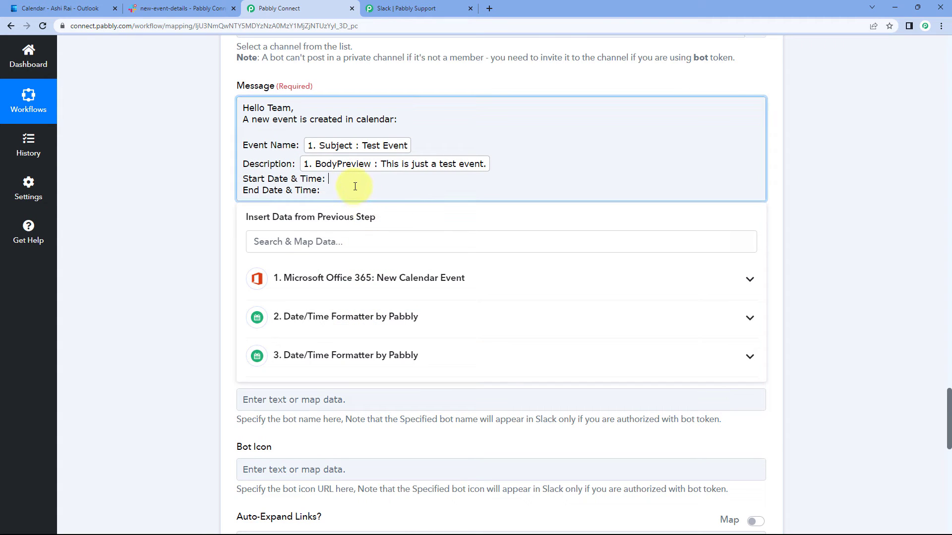
left_click(367, 318)
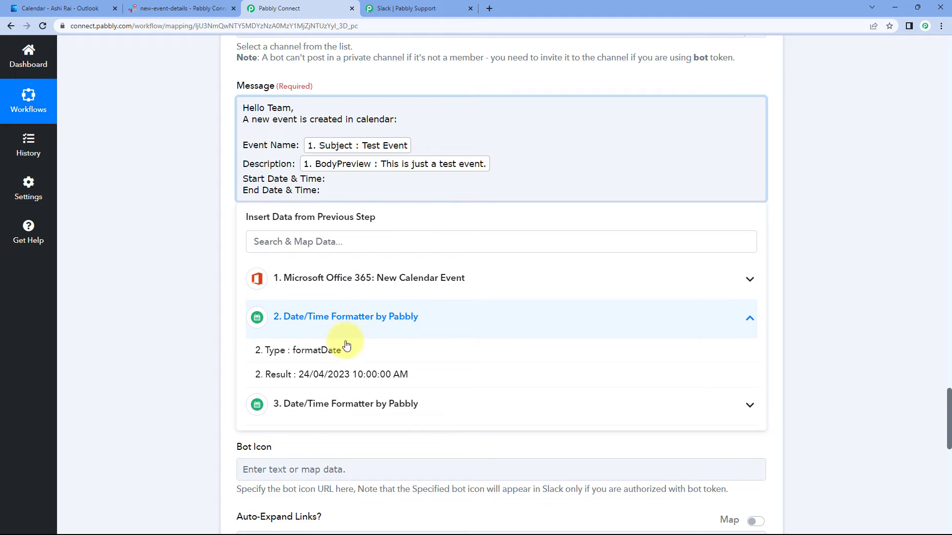
left_click(344, 375)
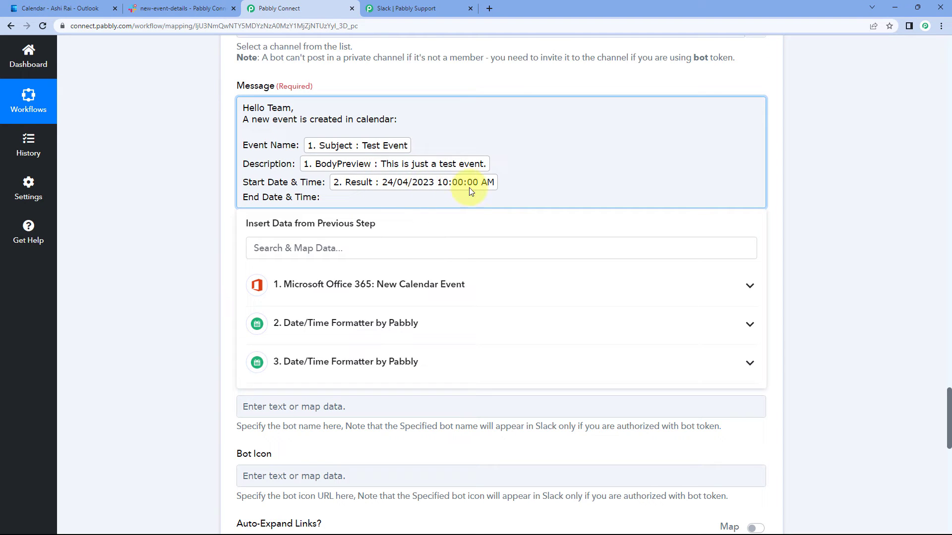
left_click(366, 197)
left_click(333, 367)
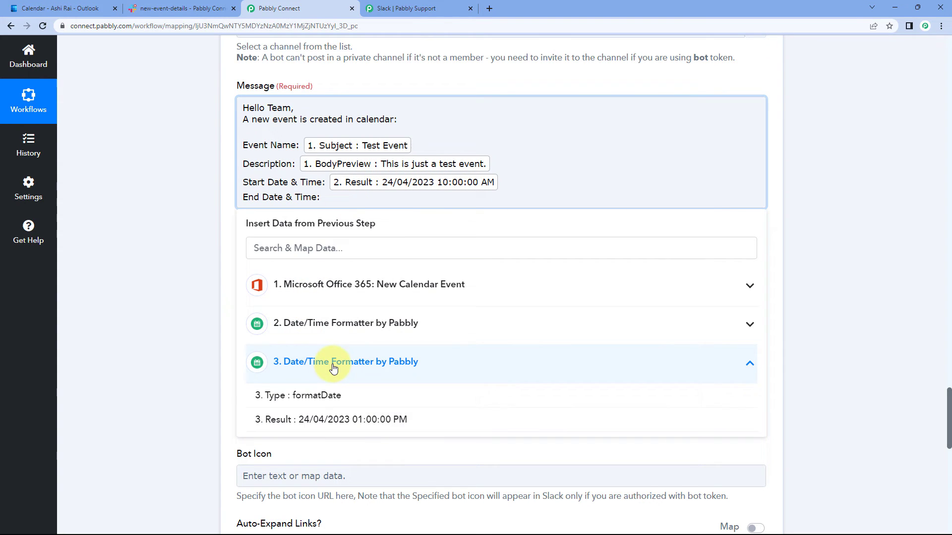
left_click(317, 410)
left_click(213, 209)
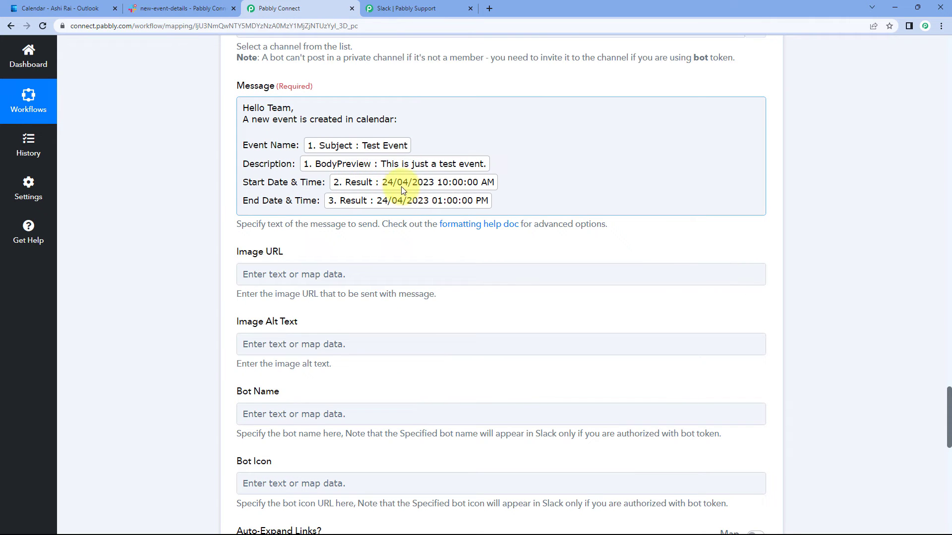
left_click(163, 164)
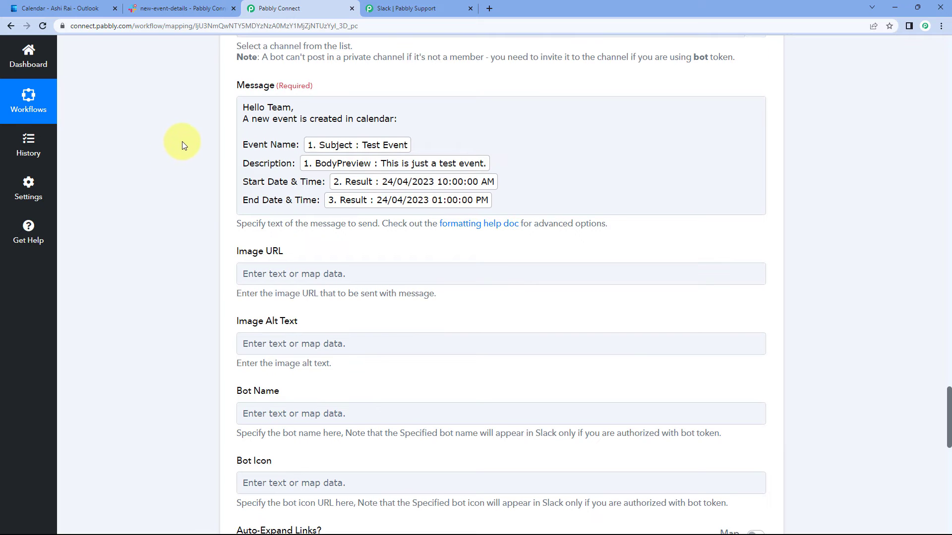
- Look over the optional Slack message settings, then save the Slack action and send a test request
scroll(183, 141, "down", 1)
scroll(201, 99, "down", 1)
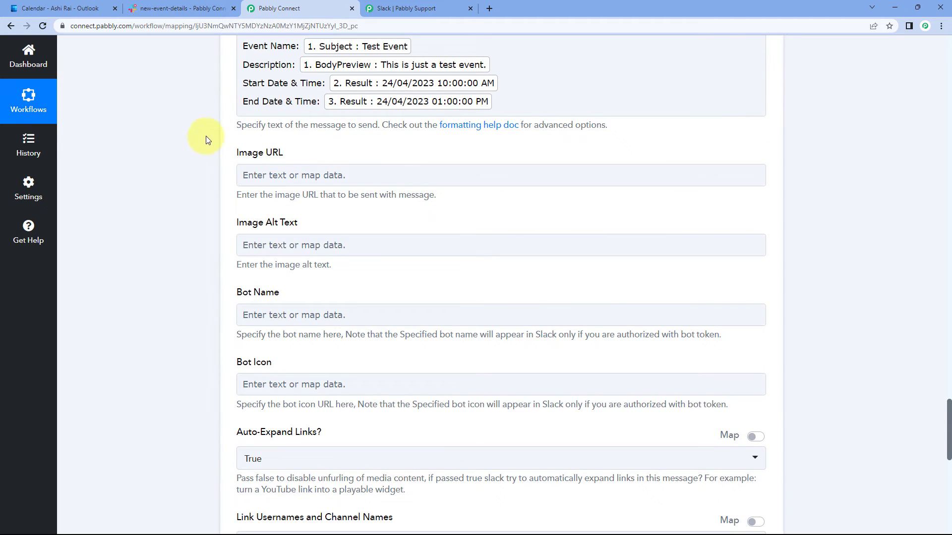
scroll(208, 134, "down", 1)
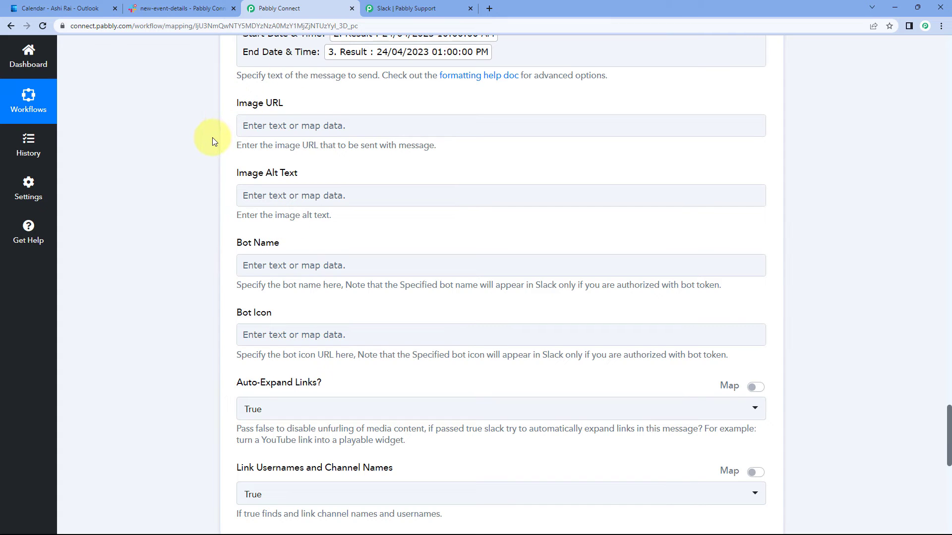
scroll(212, 141, "down", 3)
left_click(287, 93)
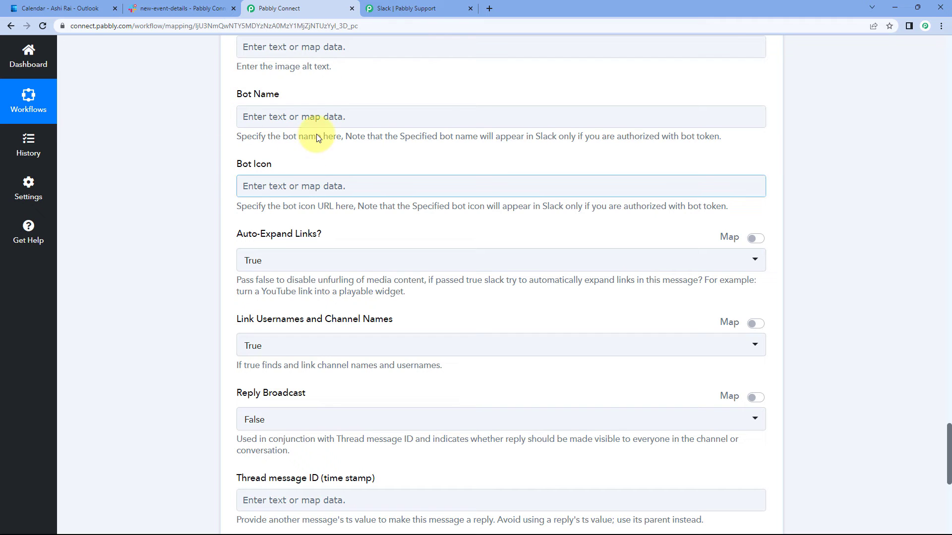
scroll(243, 145, "down", 2)
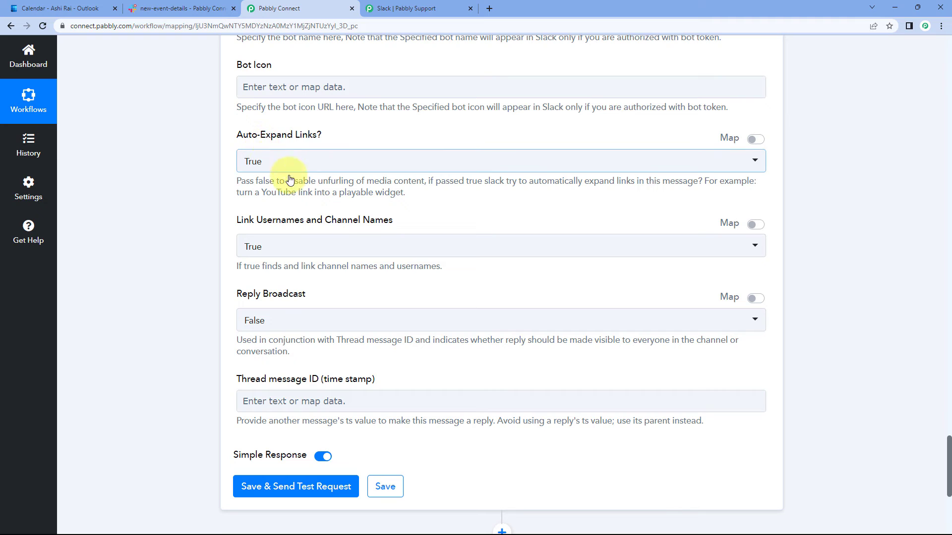
scroll(321, 189, "down", 1)
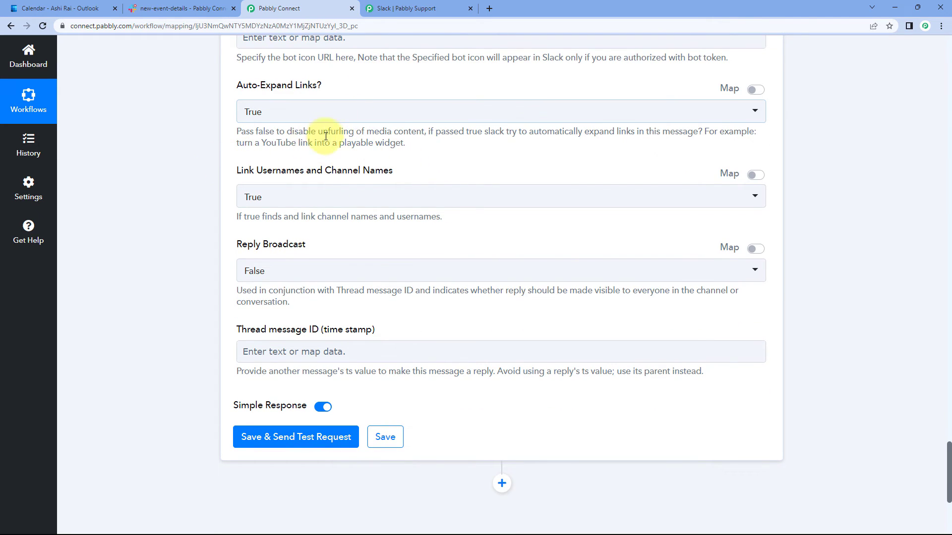
left_click_drag(238, 131, 421, 154)
left_click(424, 156)
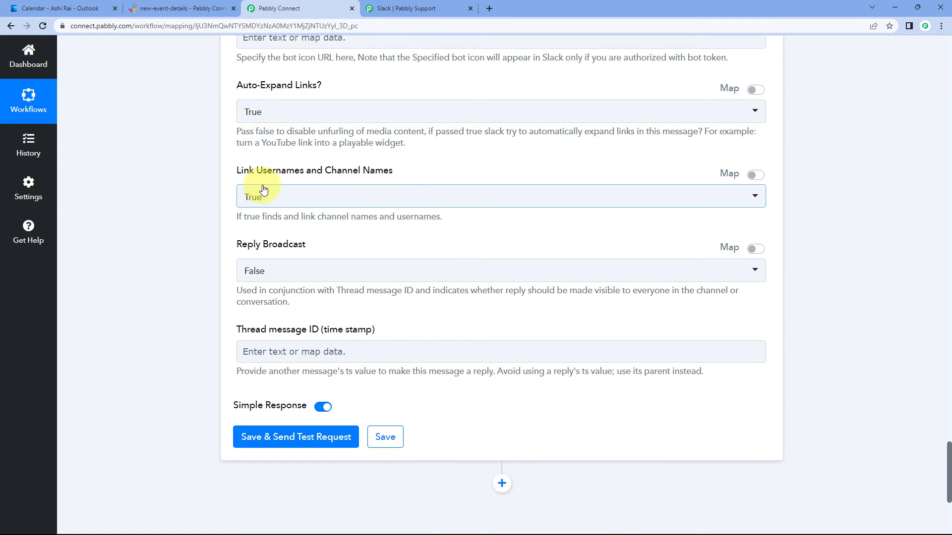
left_click(293, 435)
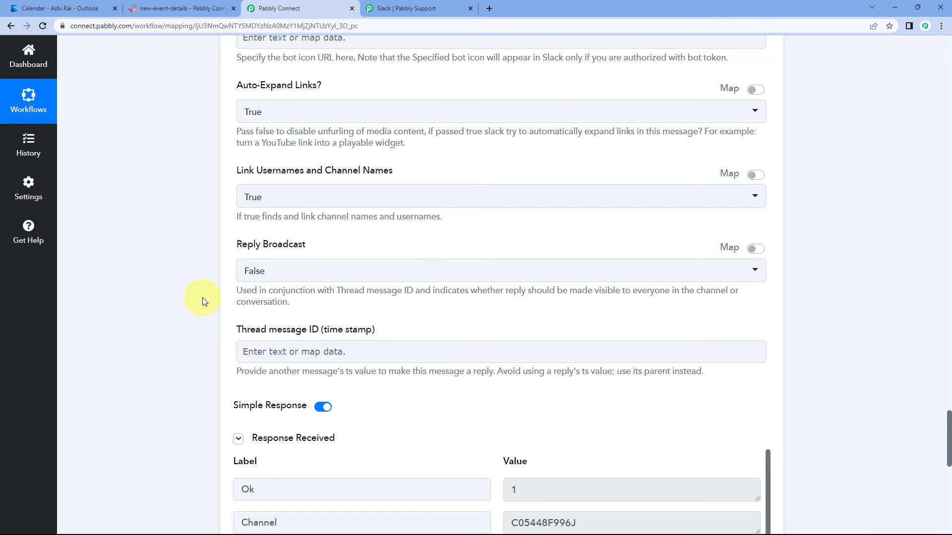
- Review the response received from Slack and compare it with the configured channel and message
scroll(202, 299, "down", 4)
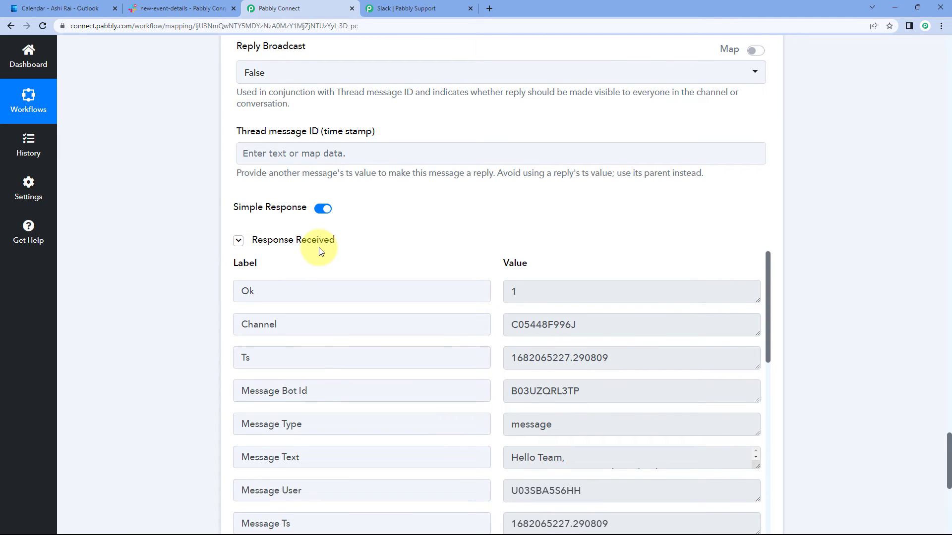
scroll(429, 219, "down", 1)
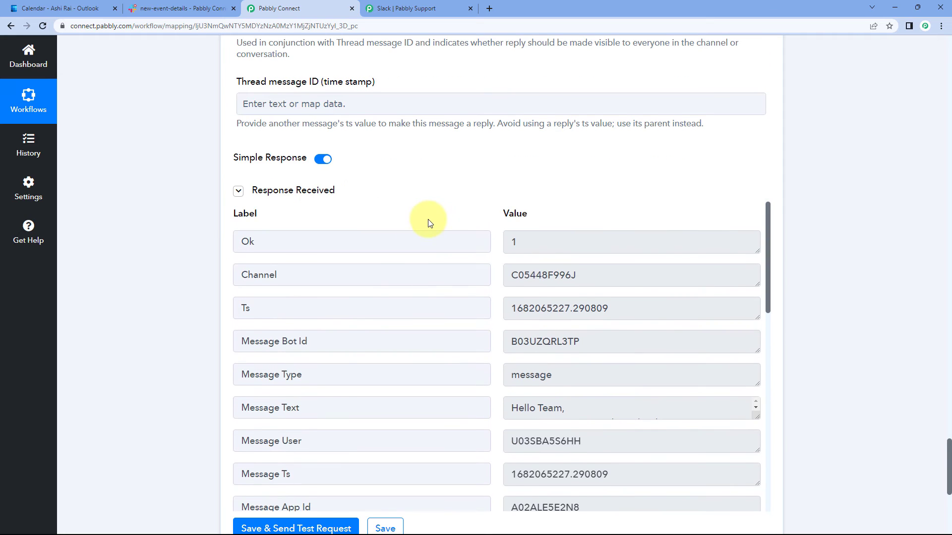
scroll(429, 223, "up", 20)
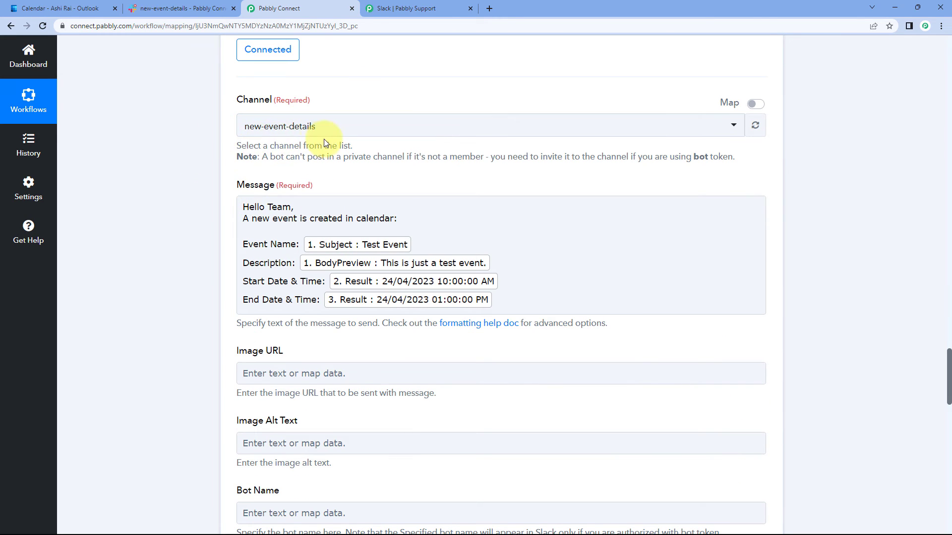
- Check the name, description, start and end times posted in Slack's new-event-details channel against the Test Event in the Outlook calendar
left_click(88, 7)
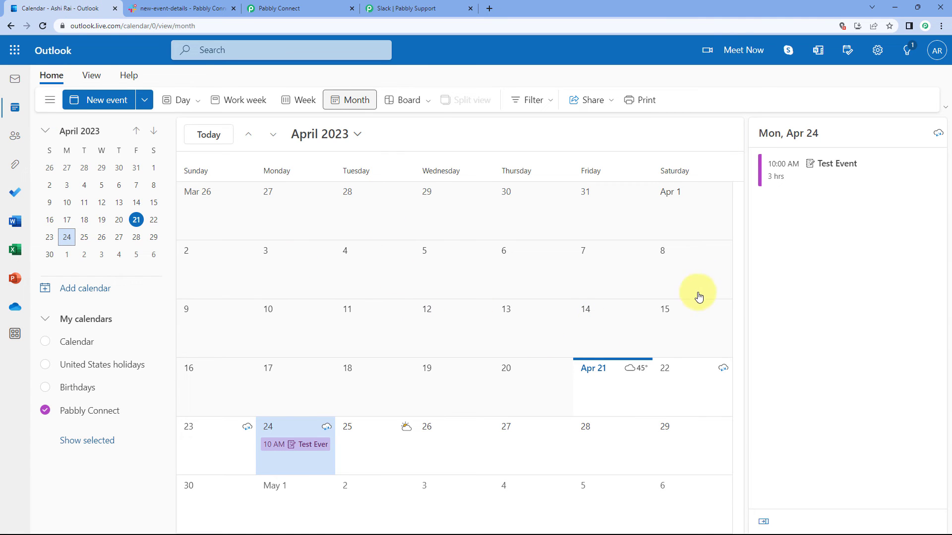
left_click(198, 6)
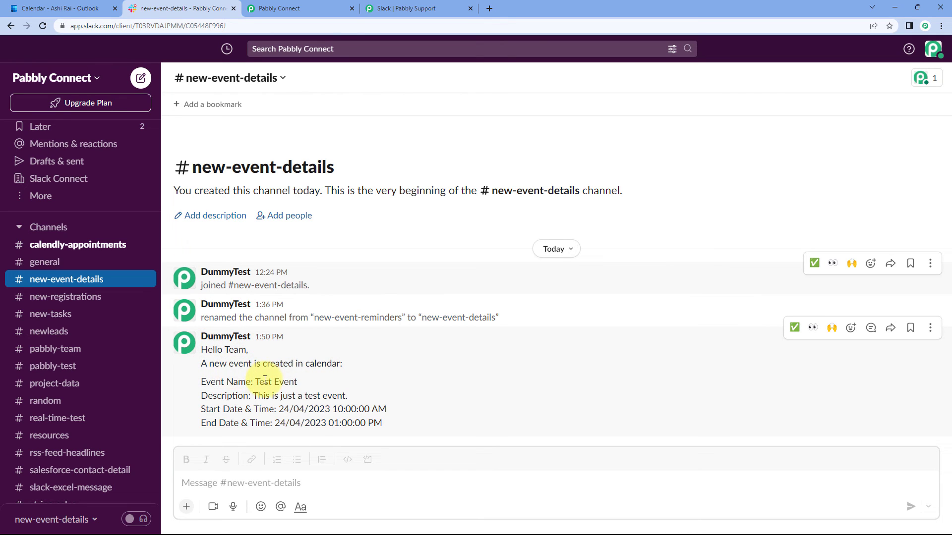
mouse_move(254, 382)
left_mouse_down()
mouse_move(331, 388)
mouse_move(258, 395)
left_mouse_up()
left_click(313, 396)
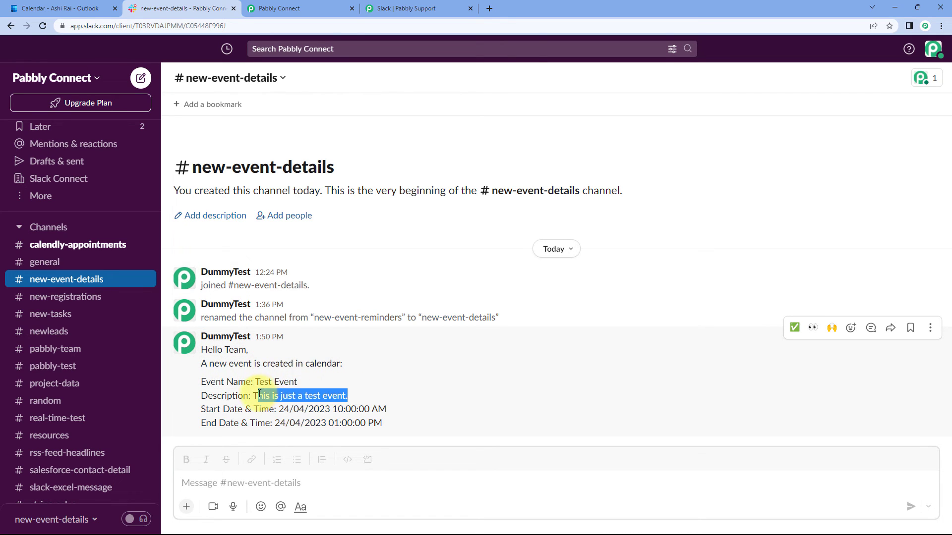
left_click_drag(387, 410, 278, 409)
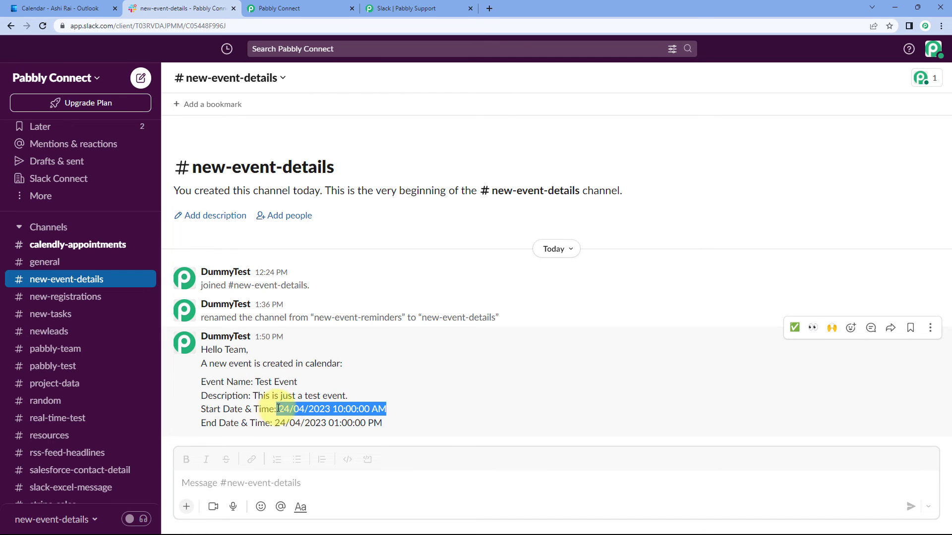
left_click_drag(383, 424, 288, 423)
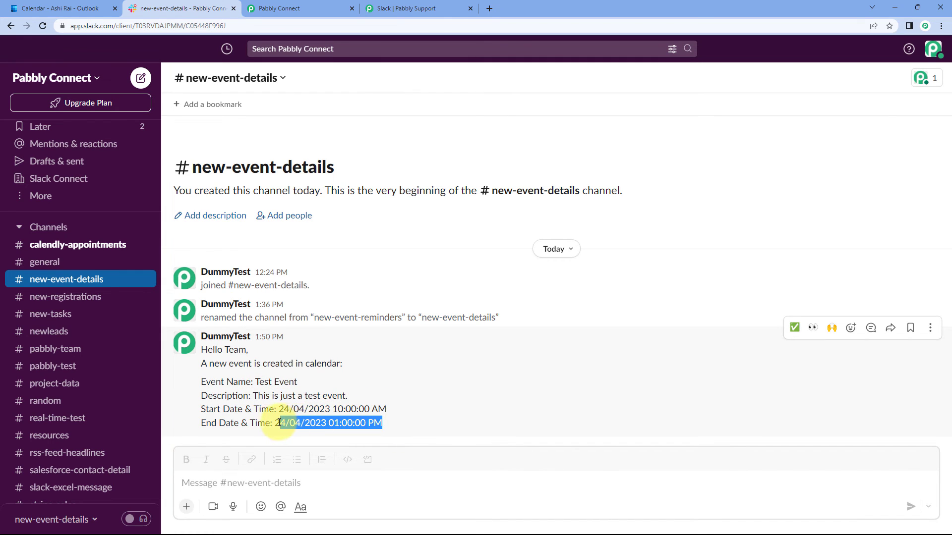
left_click(62, 8)
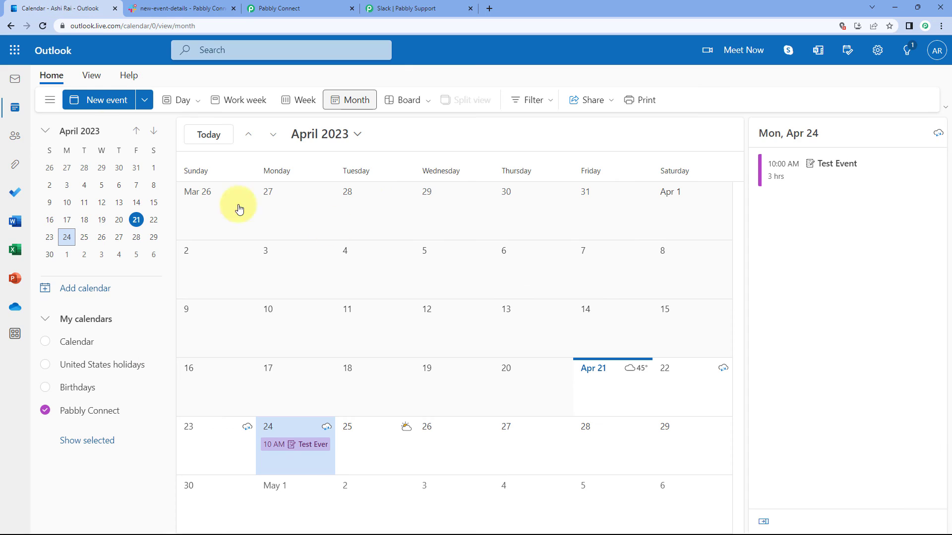
left_click(179, 8)
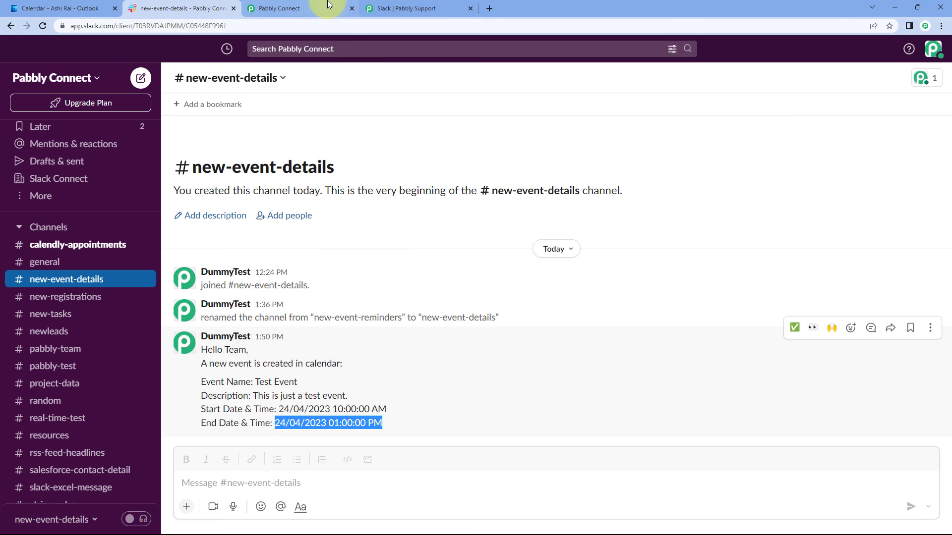
- Return to the Pabbly Connect workflow and collapse its trigger and action steps to review the whole sequence
left_click(297, 8)
scroll(429, 183, "up", 5)
scroll(595, 135, "up", 8)
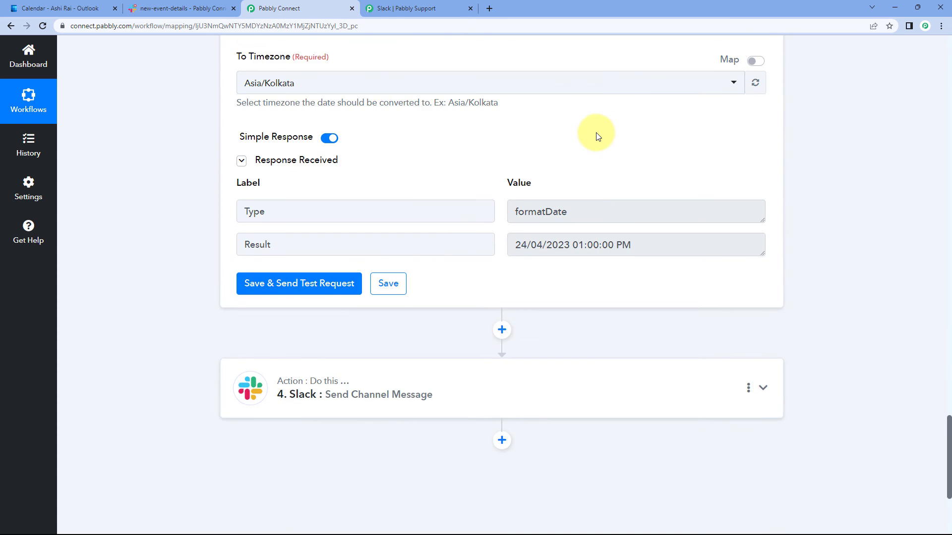
scroll(596, 133, "up", 8)
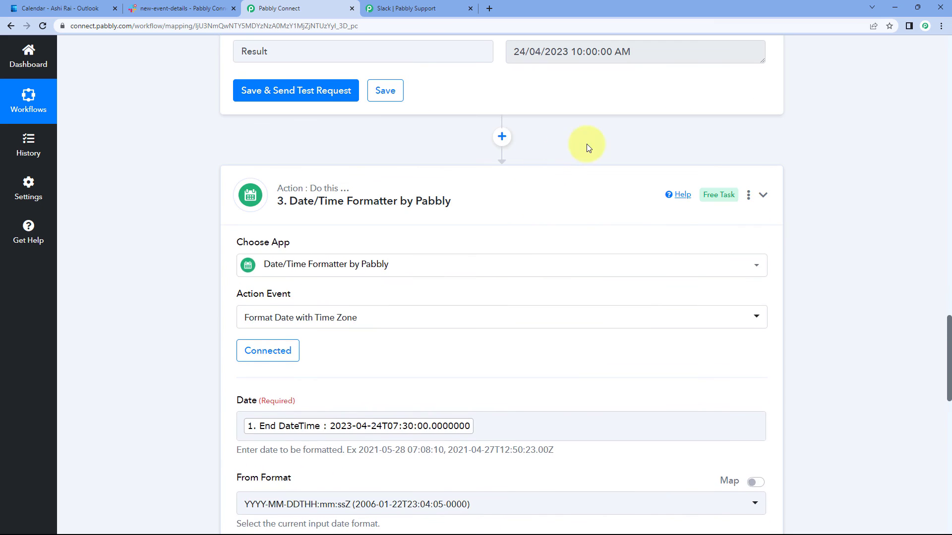
left_click(762, 193)
scroll(822, 153, "up", 11)
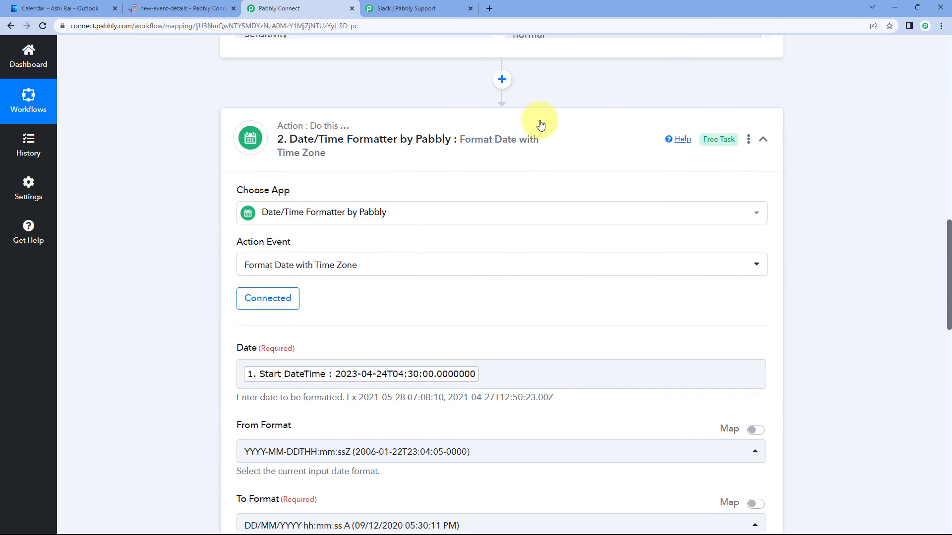
left_click(682, 112)
scroll(823, 107, "up", 16)
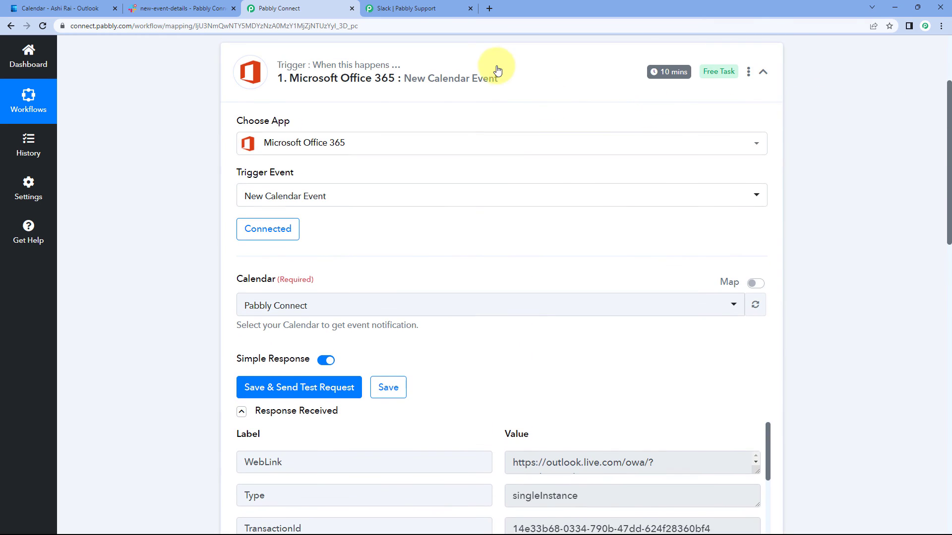
left_click(492, 64)
scroll(493, 102, "up", 2)
scroll(485, 136, "down", 1)
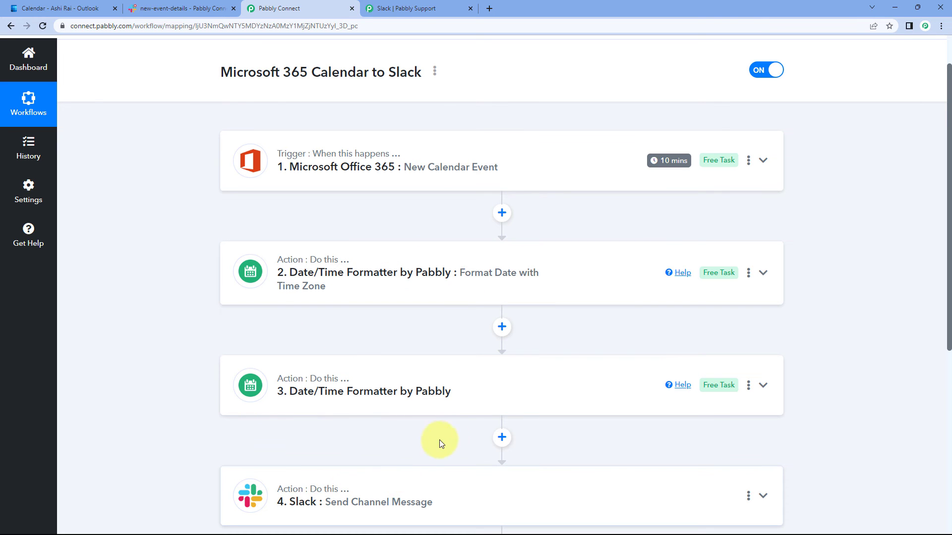
scroll(455, 227, "up", 1)
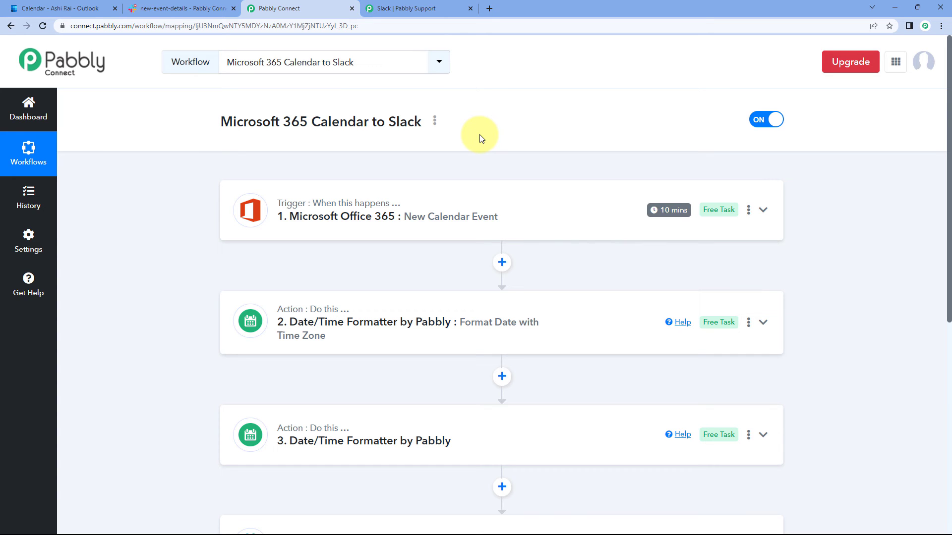
- Switch to the Outlook calendar and start a new event on April 25, 2023 titled "Real-Time Test"
left_click(65, 8)
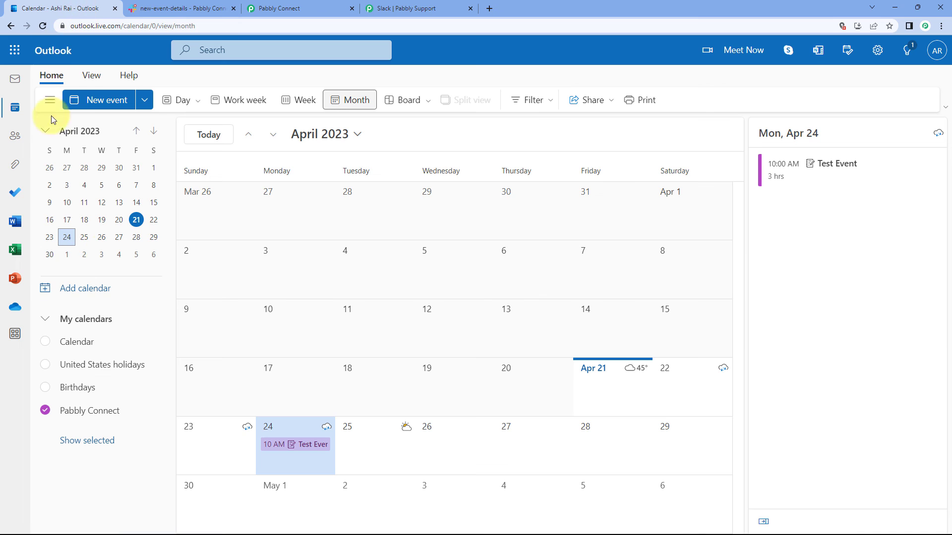
left_click(370, 439)
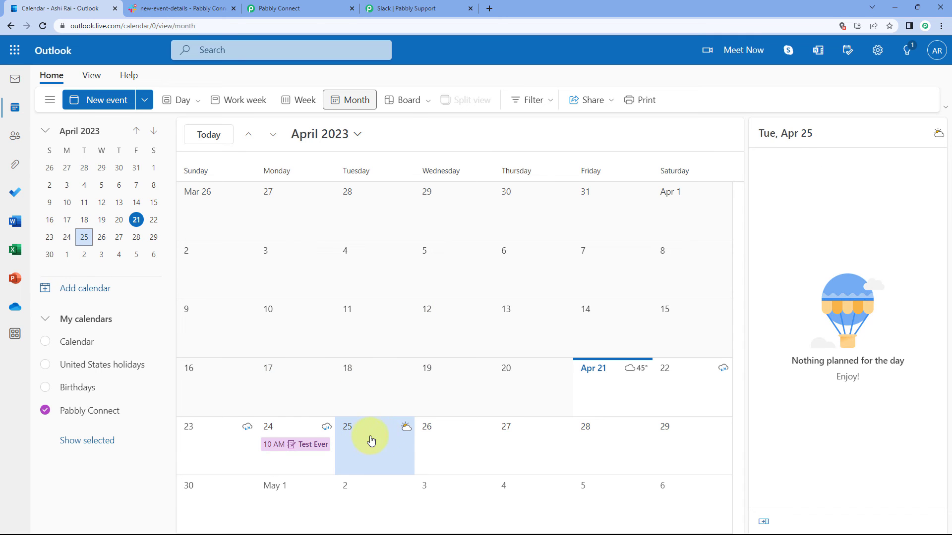
double_click(371, 440)
left_click(228, 174)
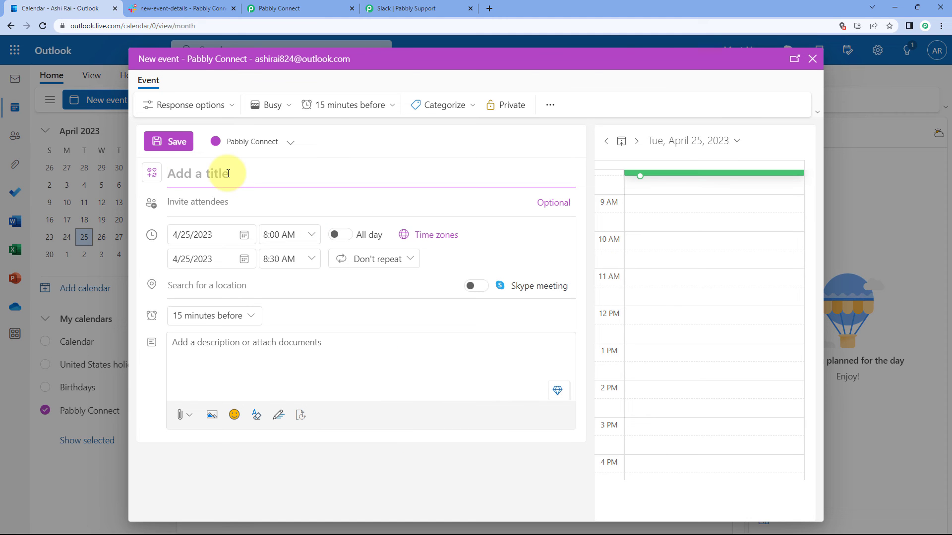
type("Real-Time Test")
- Set the Real-Time Test event to start at 1:00 PM and end at 5:00 PM
left_click(312, 238)
scroll(318, 318, "down", 3)
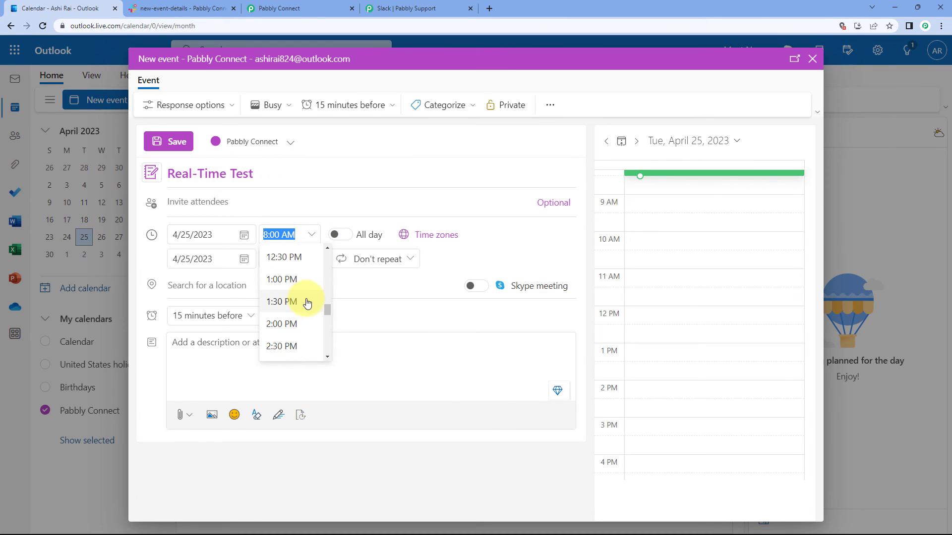
left_click(305, 272)
left_click(307, 262)
scroll(298, 339, "down", 2)
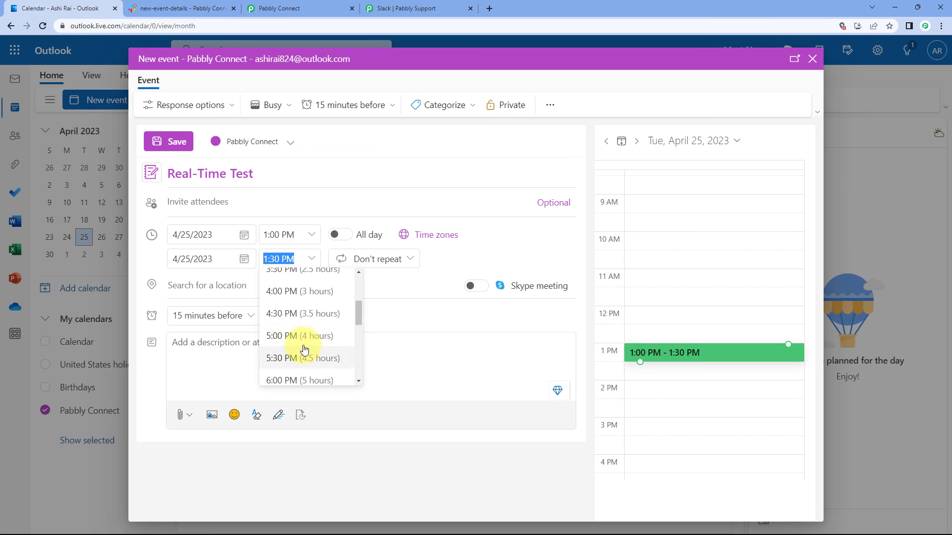
left_click(304, 342)
- Add the description "This is a real-time test." to the event and save it
left_click(257, 357)
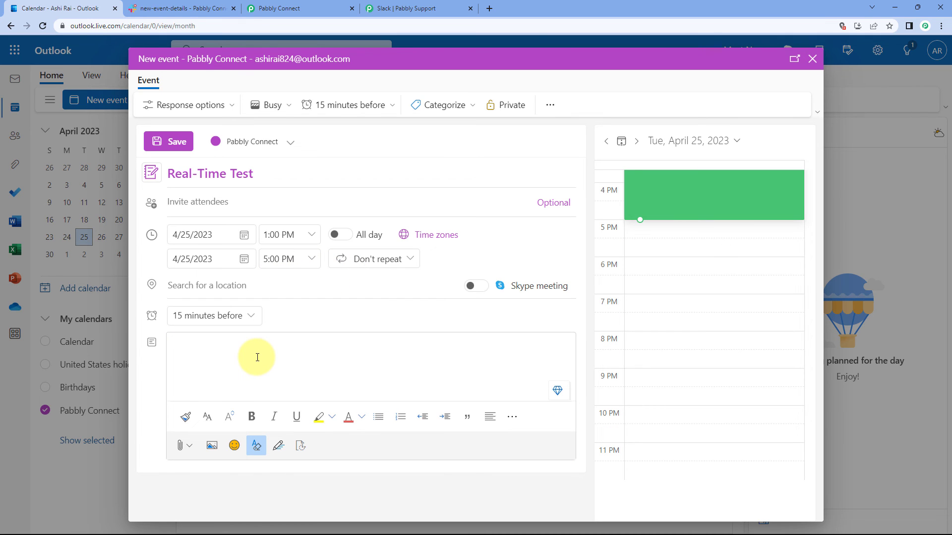
type("THis is")
key("ctrl+a")
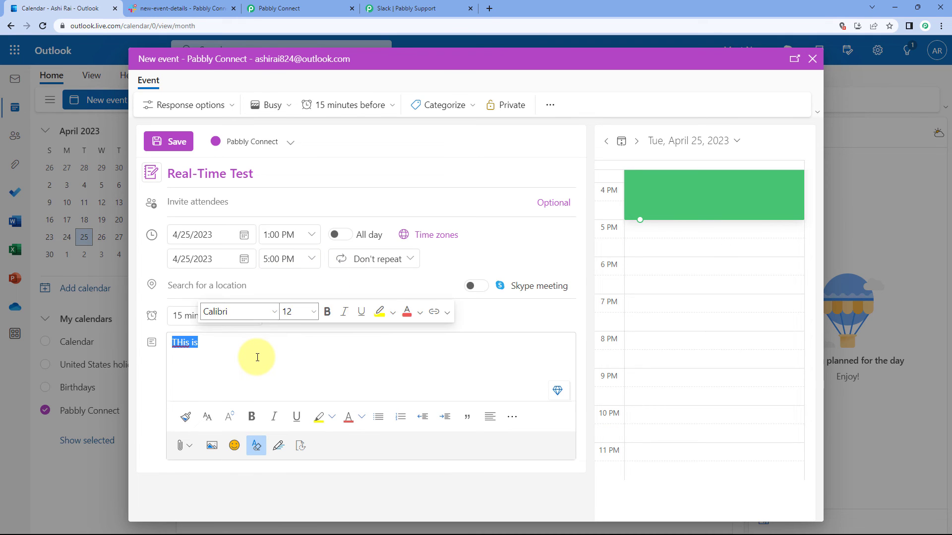
type("This is a real-time test.")
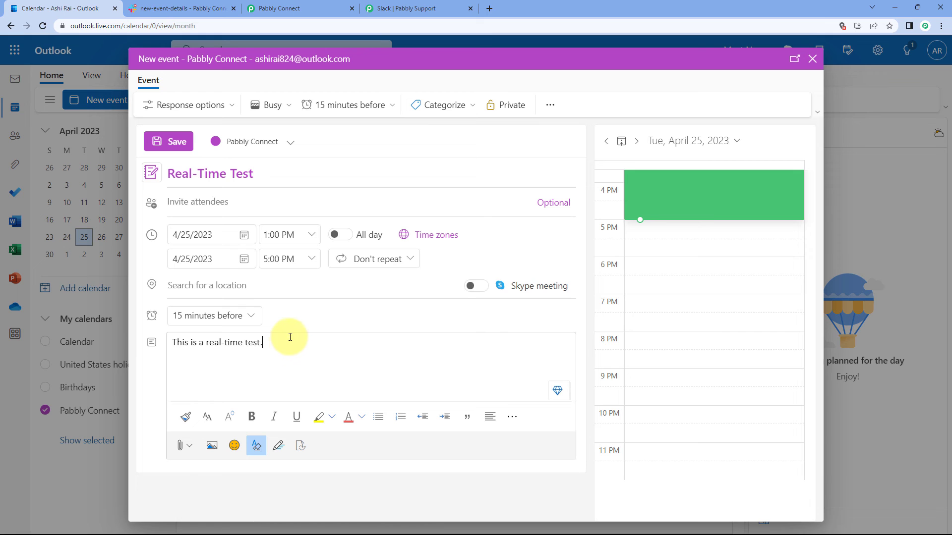
left_click(164, 141)
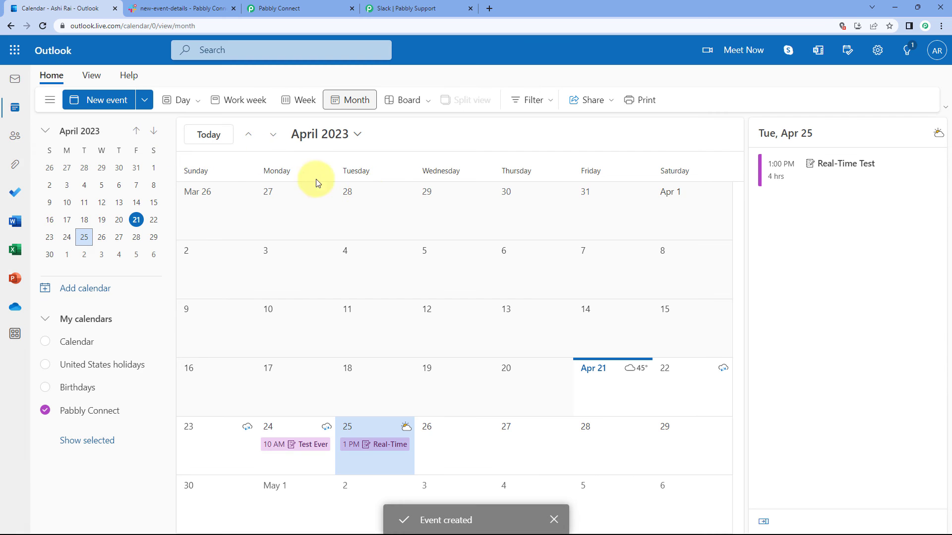
left_click(376, 460)
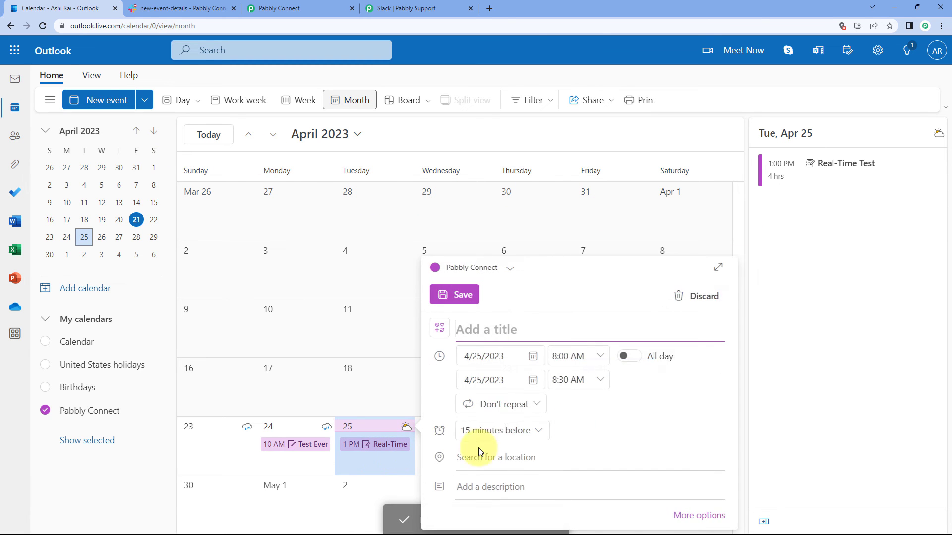
left_click(798, 279)
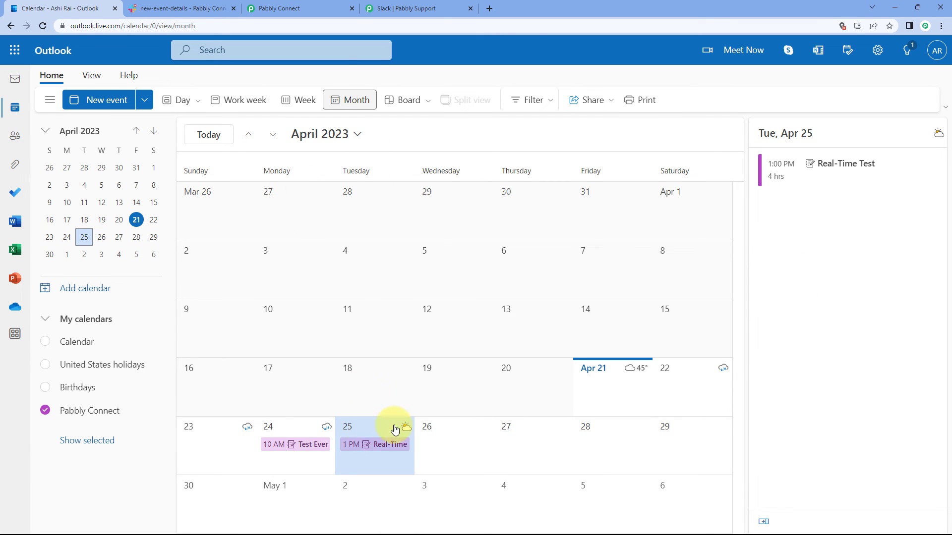
- Check Slack's new-event-details channel for the new event, and review the trigger's polling interval in the Pabbly Connect workflow
left_click(194, 8)
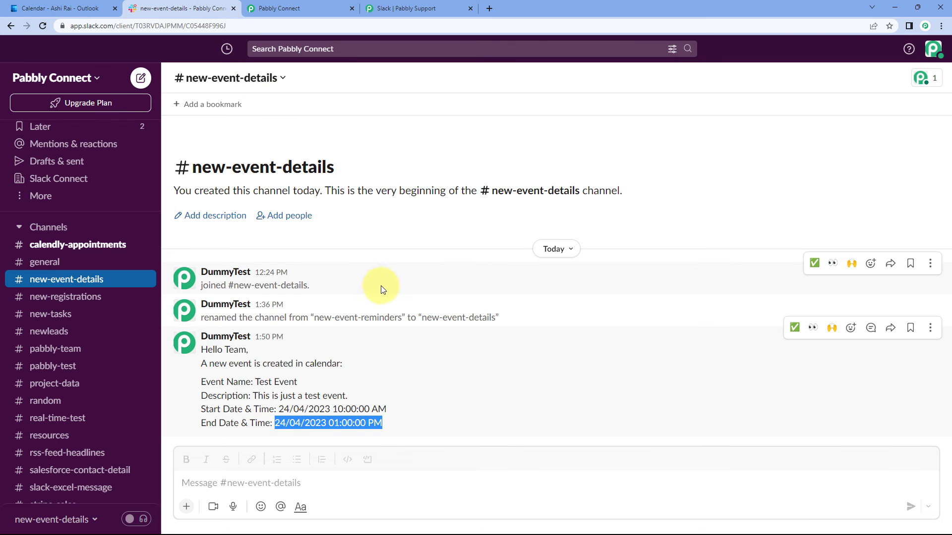
left_click(391, 272)
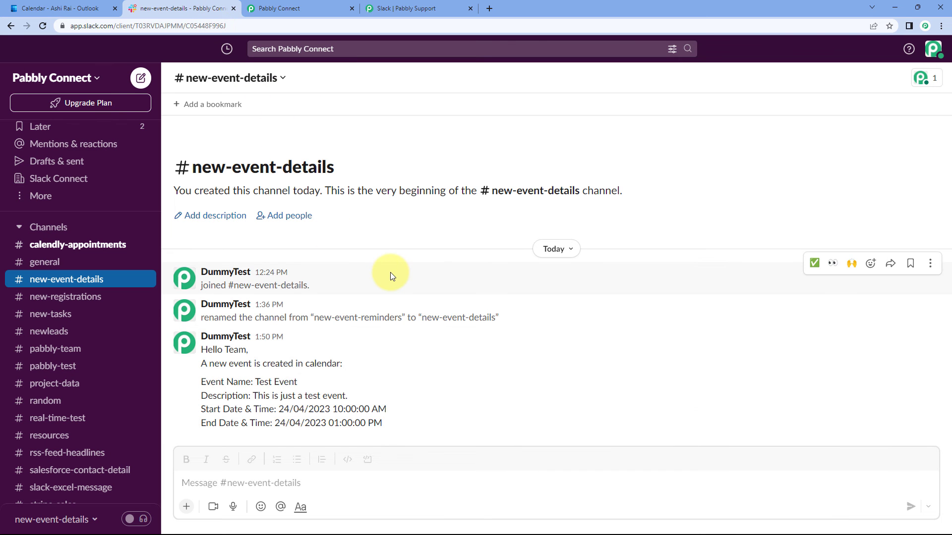
left_click(322, 5)
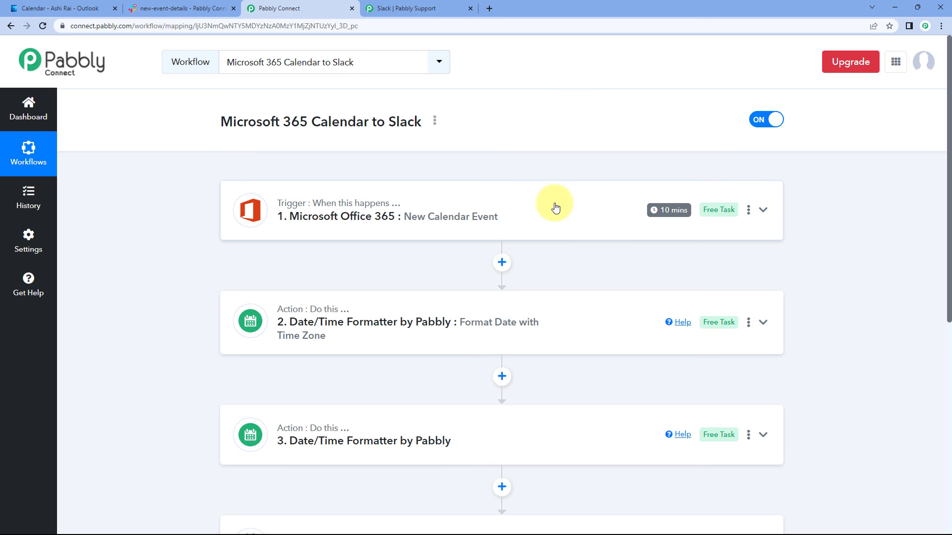
mouse_move(676, 214)
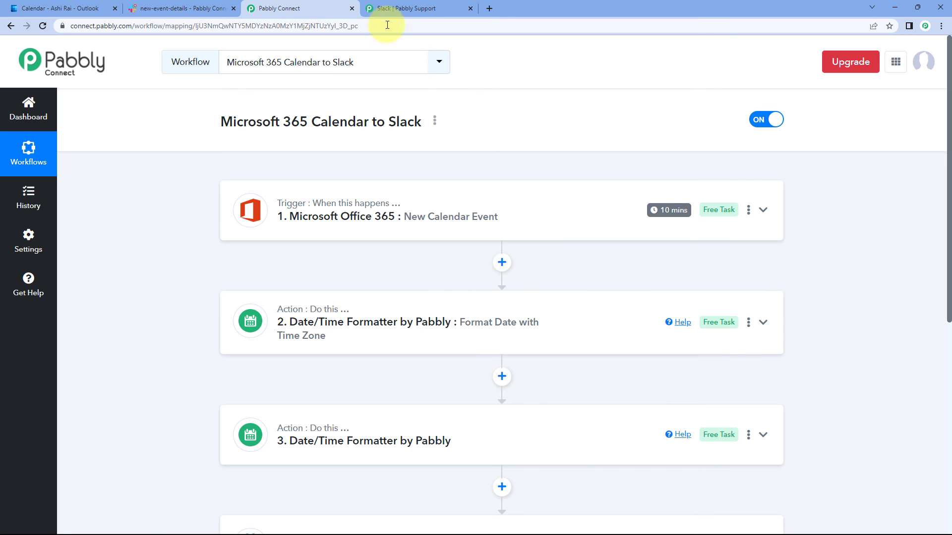
- Compare the event name in the newest message of Slack's new-event-details channel with the April 25 event in Outlook
left_click(201, 8)
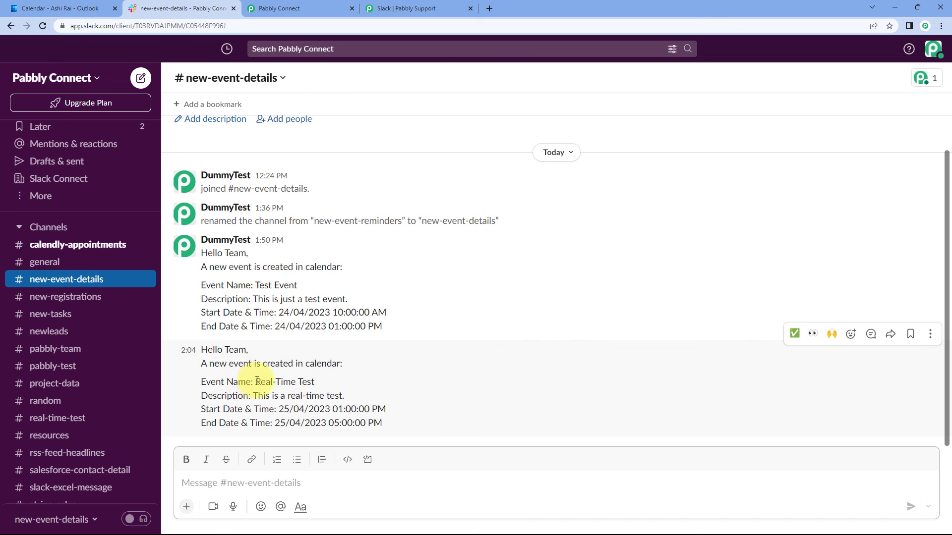
left_click_drag(255, 381, 317, 387)
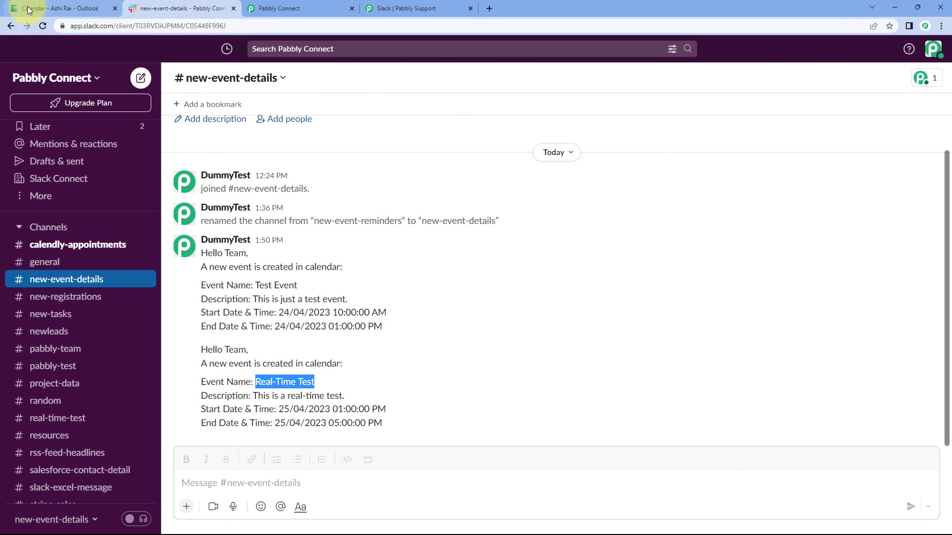
left_click(60, 7)
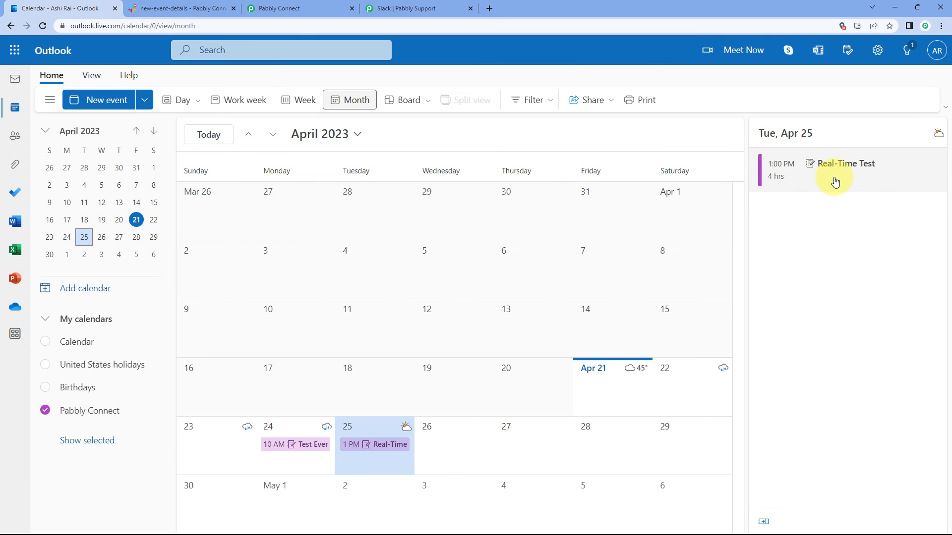
left_click(183, 7)
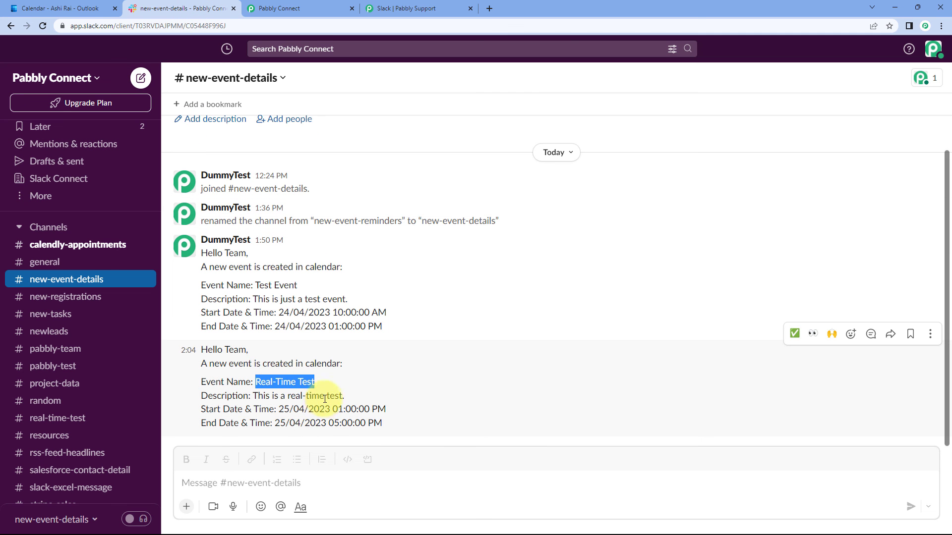
- Check the Slack message's description, start and end times against the Real-Time Test event's details in Outlook, and return to the Pabbly Connect workflow
left_click_drag(343, 396, 385, 409)
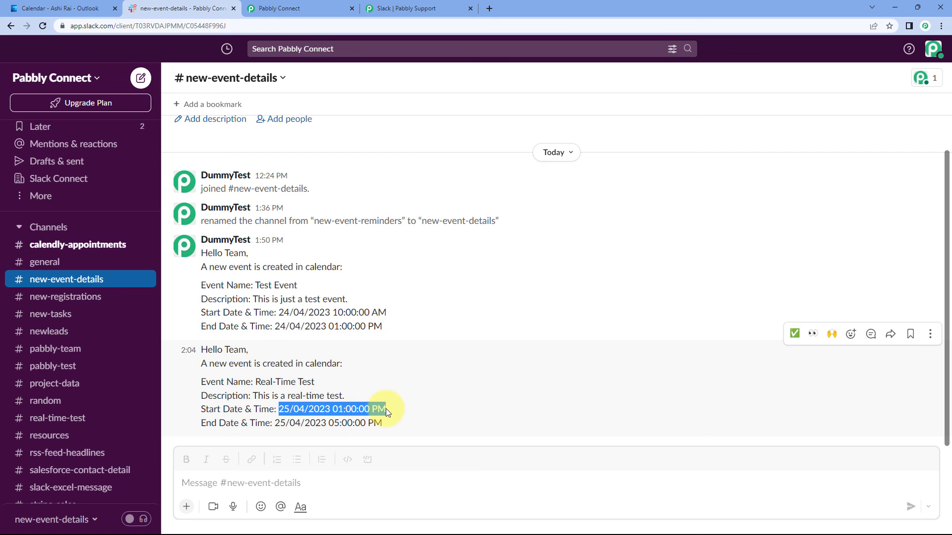
left_click_drag(277, 425, 391, 424)
left_click(391, 424)
left_click(57, 6)
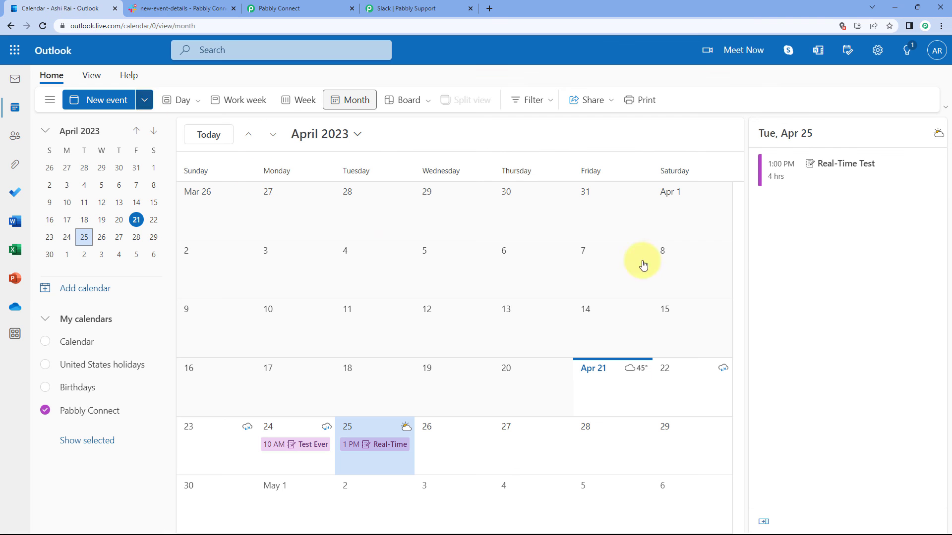
left_click(825, 172)
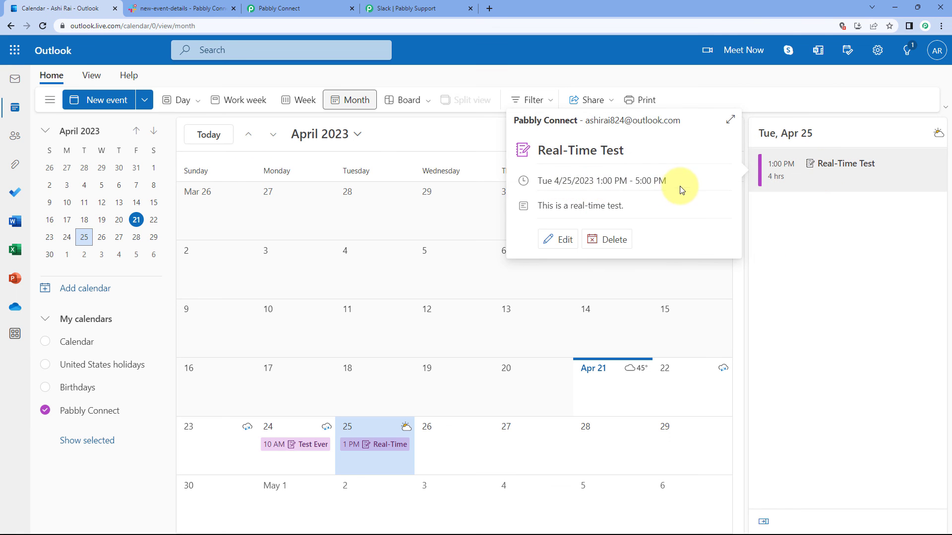
left_click(829, 237)
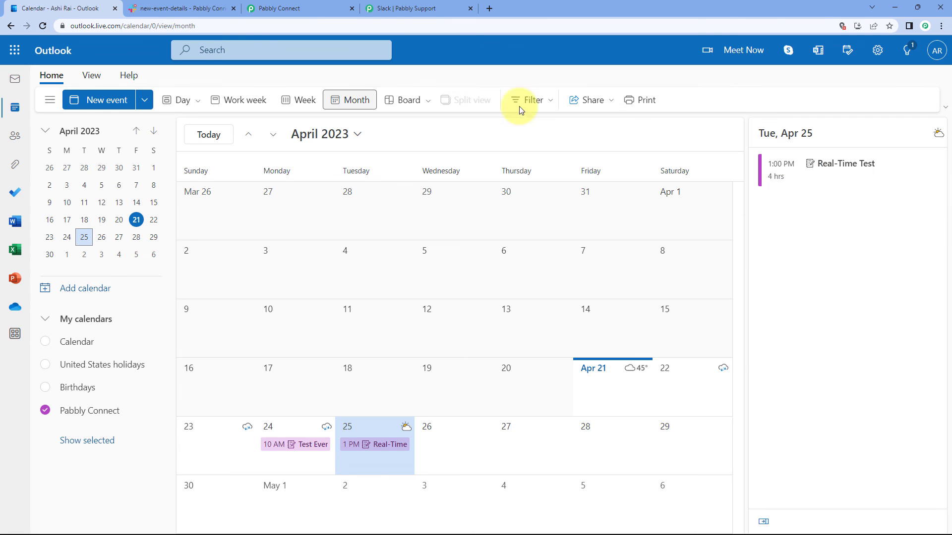
left_click(323, 6)
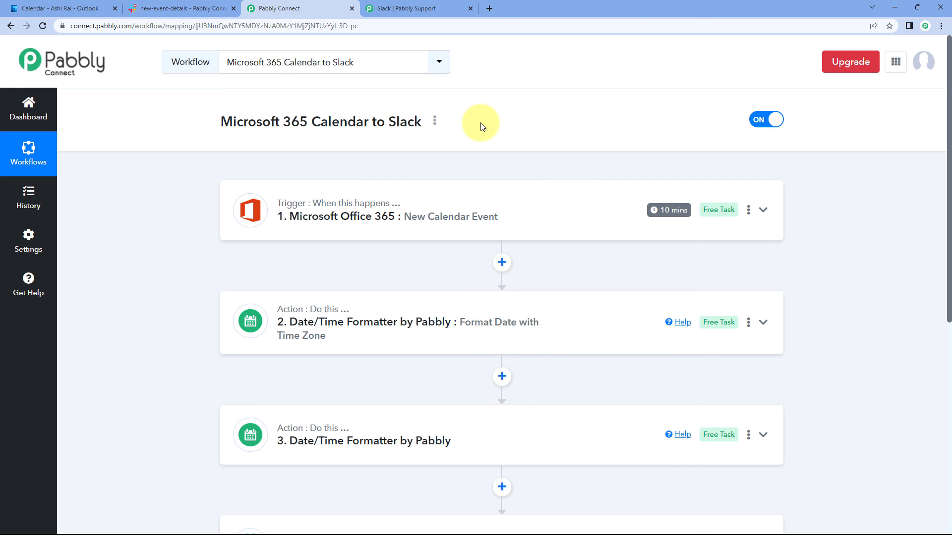